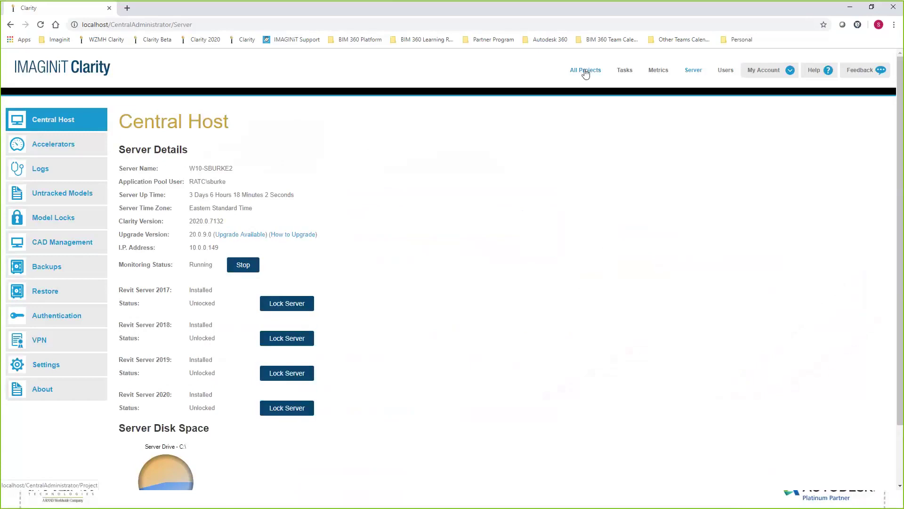
# - Open the server's System Settings to view General settings and file locations
pyautogui.click(75, 370)
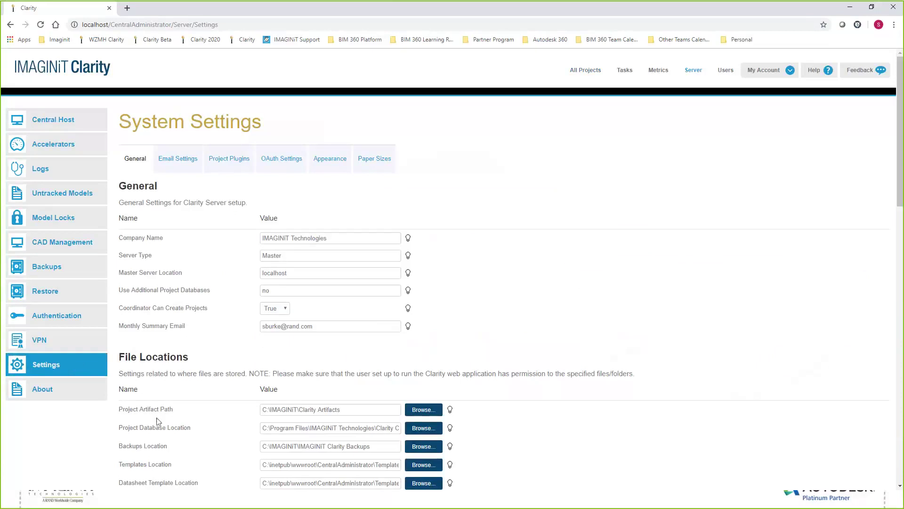
pyautogui.scroll(-2, 157, 420)
pyautogui.scroll(-5, 160, 417)
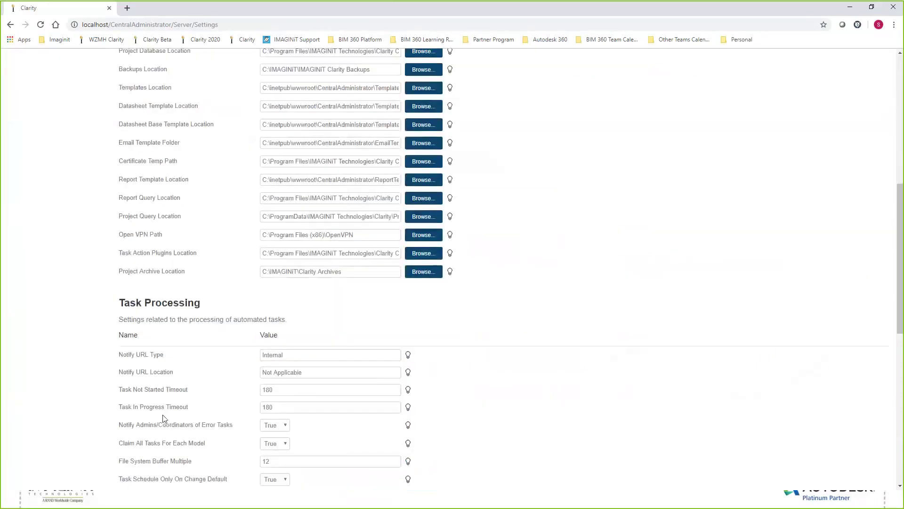
pyautogui.scroll(3, 212, 430)
pyautogui.scroll(2, 214, 433)
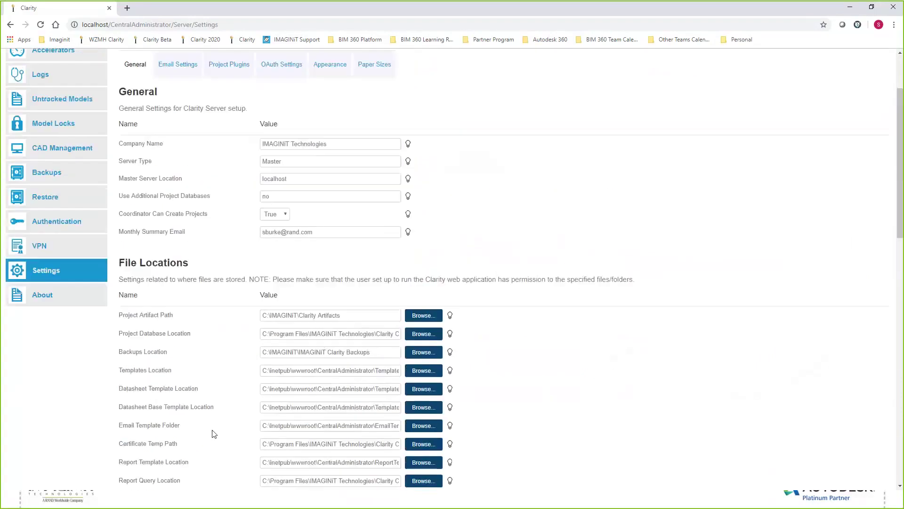
pyautogui.scroll(-10, 216, 419)
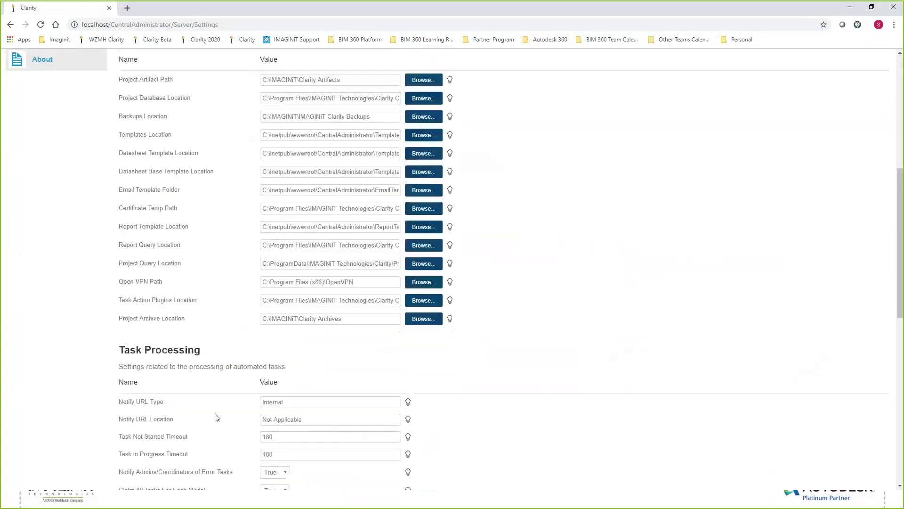
pyautogui.scroll(-4, 219, 417)
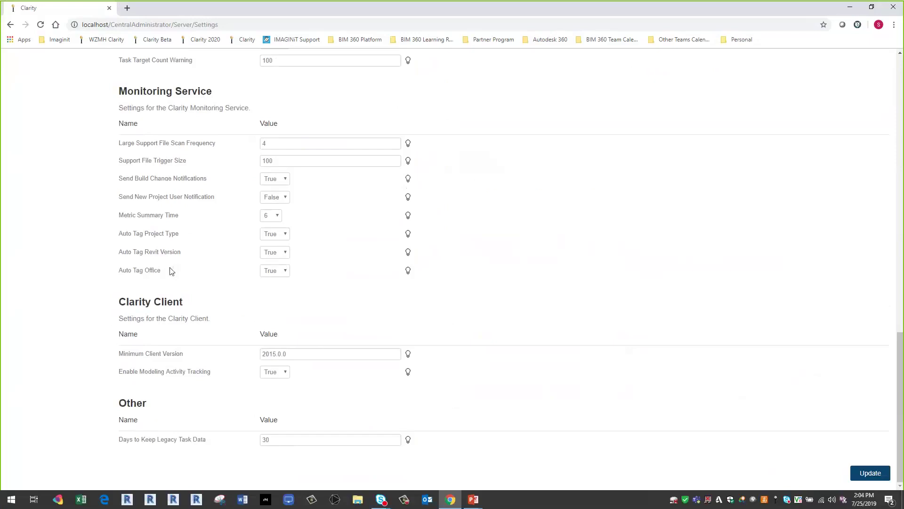
pyautogui.scroll(17, 347, 280)
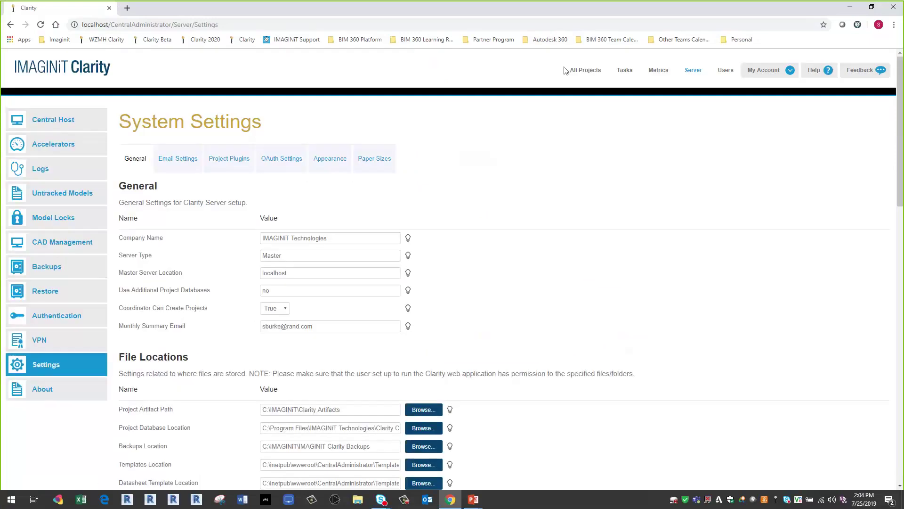
# - Filter All Projects by the File-Based, 2020, Bedford, NH, School and Training tags, then show All
pyautogui.click(583, 72)
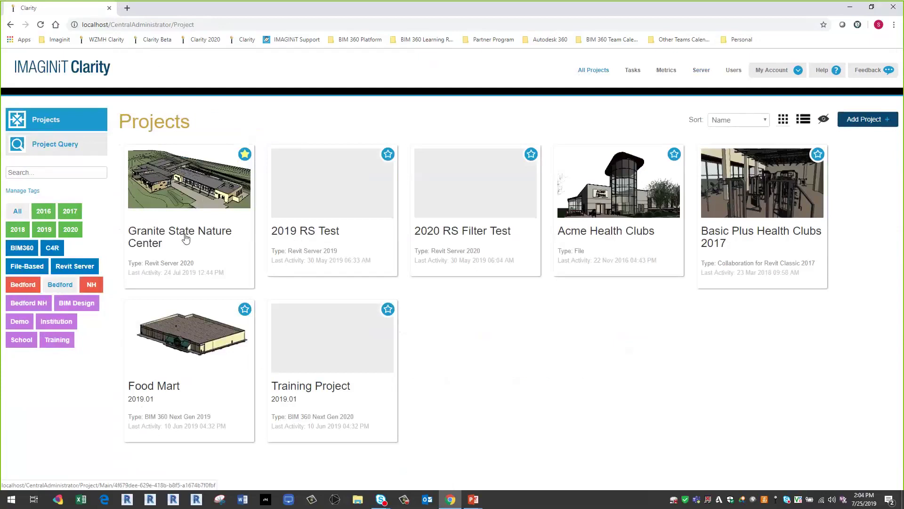
pyautogui.click(37, 267)
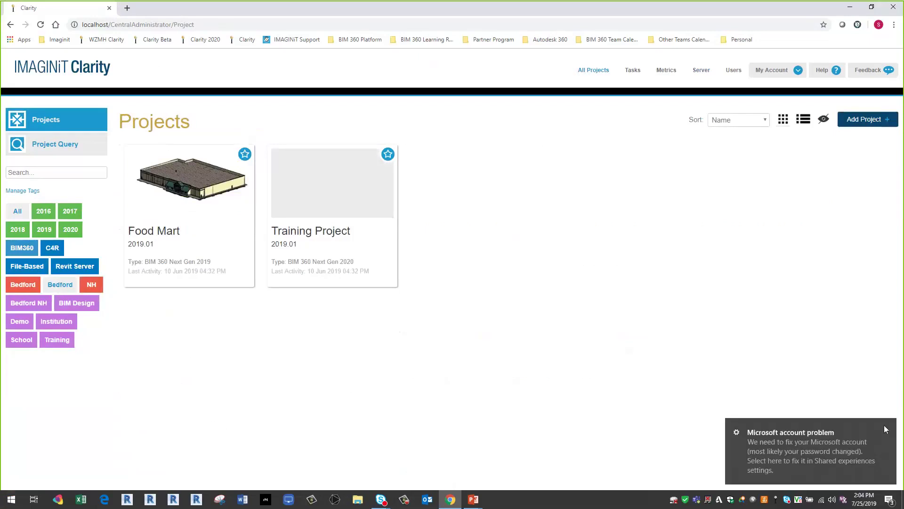
pyautogui.click(77, 232)
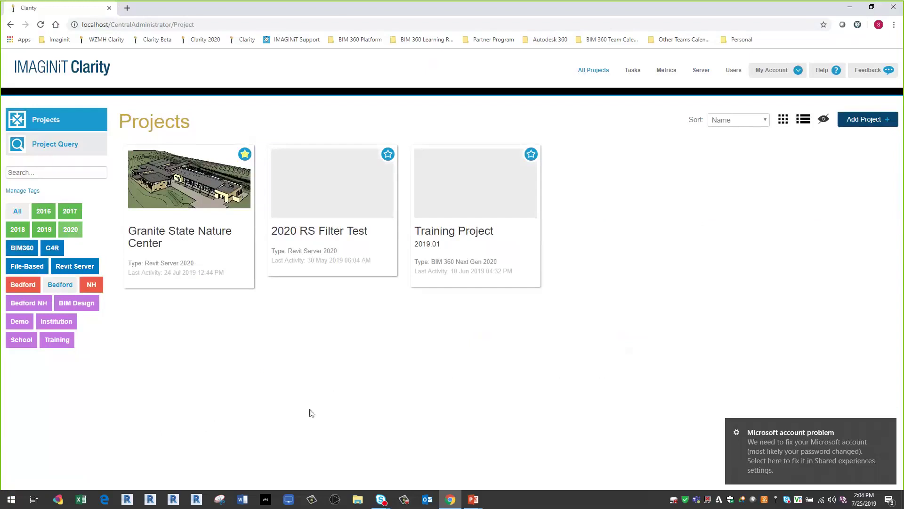
pyautogui.click(24, 289)
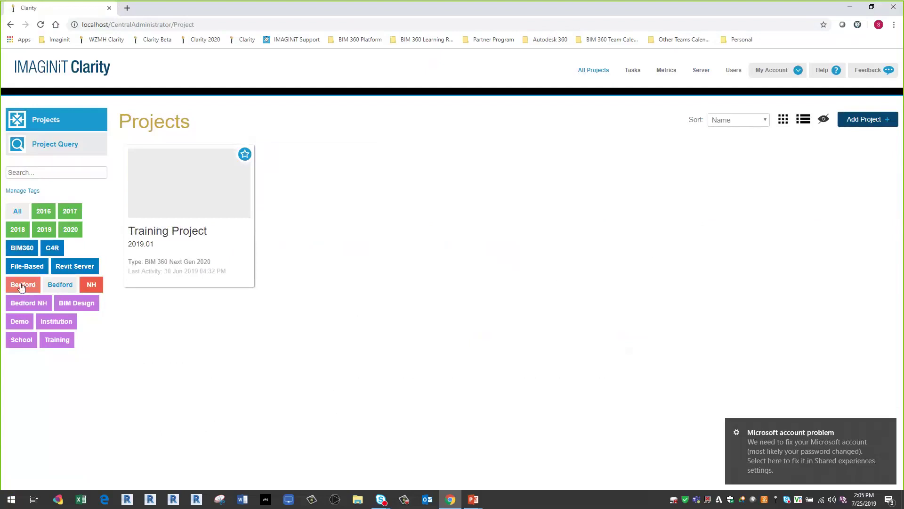
pyautogui.click(92, 286)
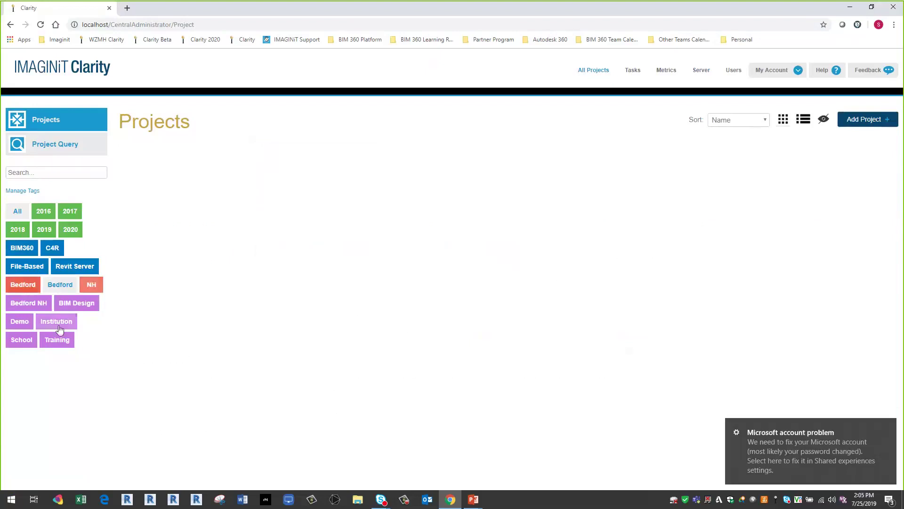
pyautogui.click(20, 339)
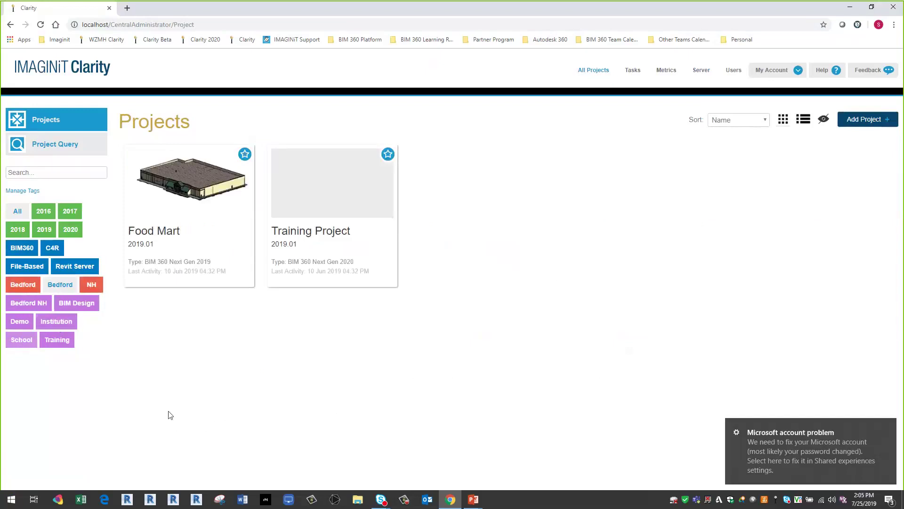
pyautogui.click(63, 346)
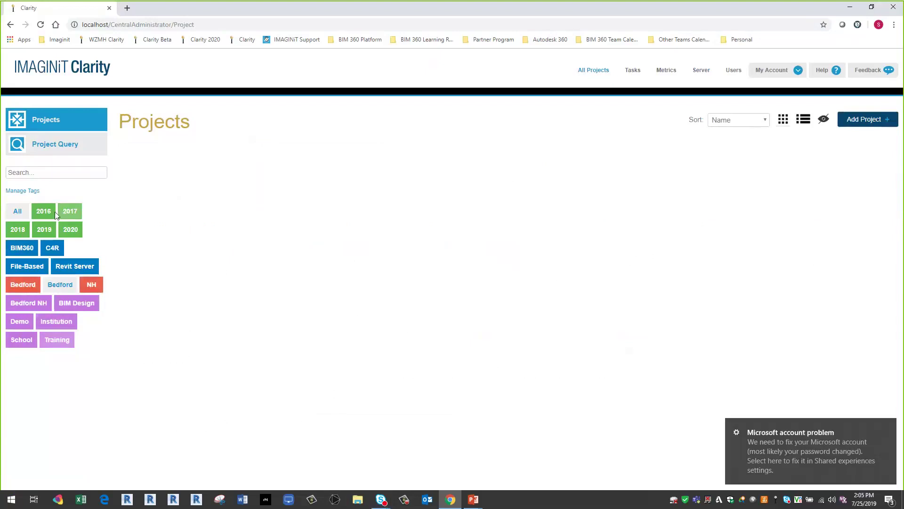
pyautogui.click(16, 210)
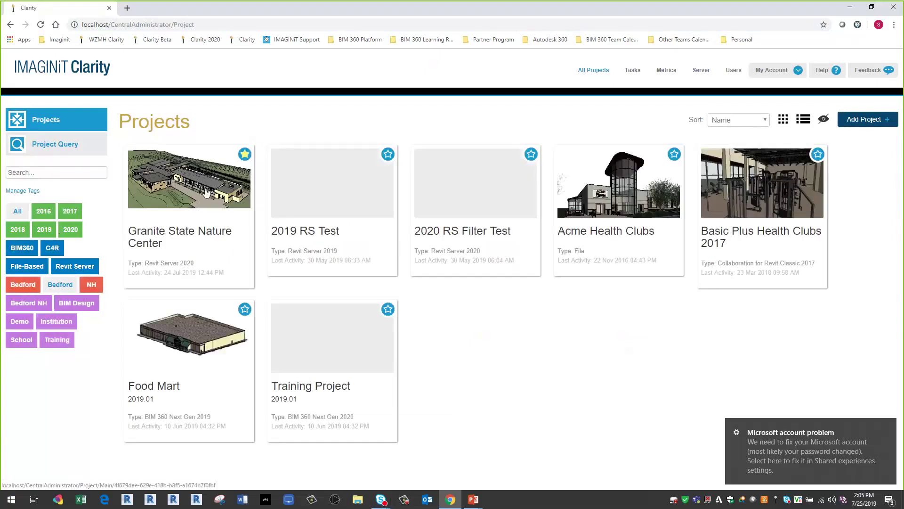
pyautogui.click(868, 120)
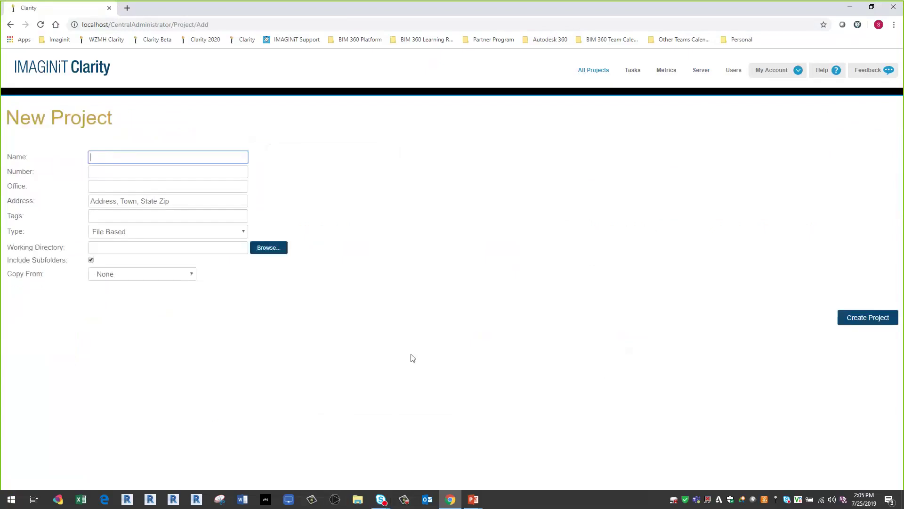
pyautogui.click(128, 215)
pyautogui.write('Retail')
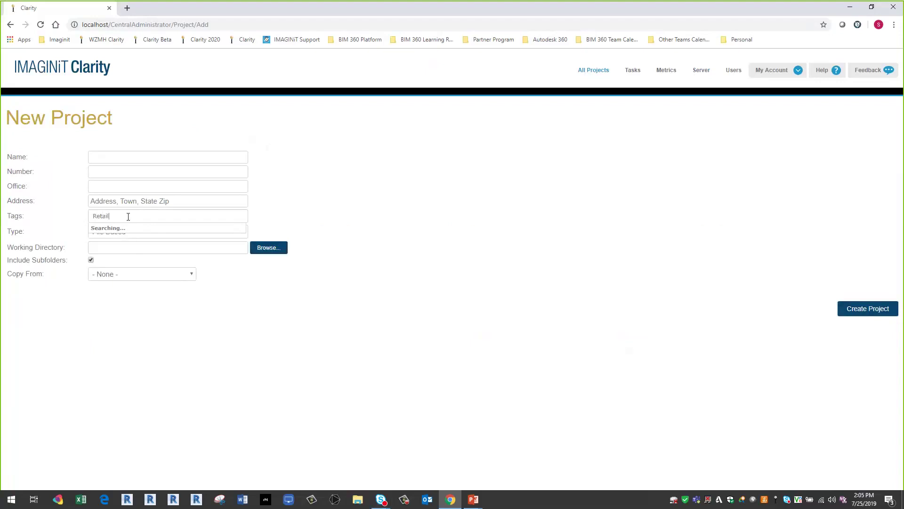
pyautogui.press('Return')
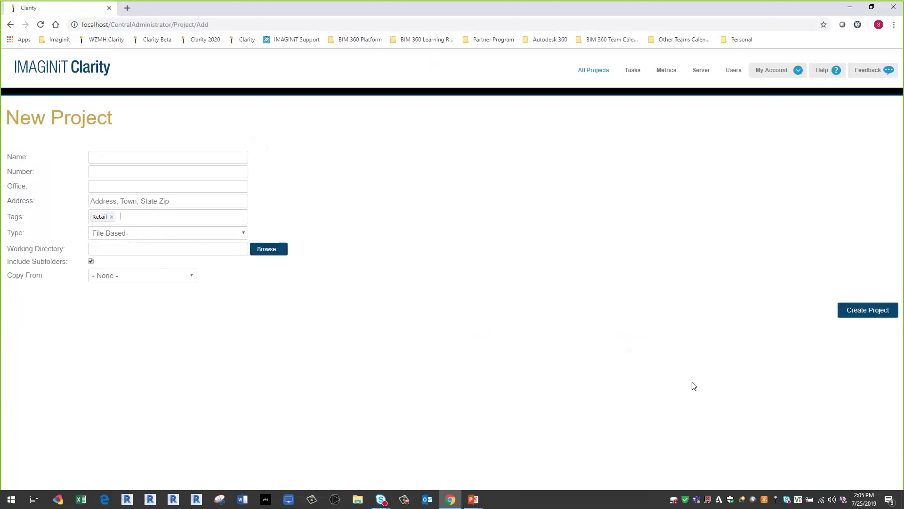
pyautogui.click(593, 71)
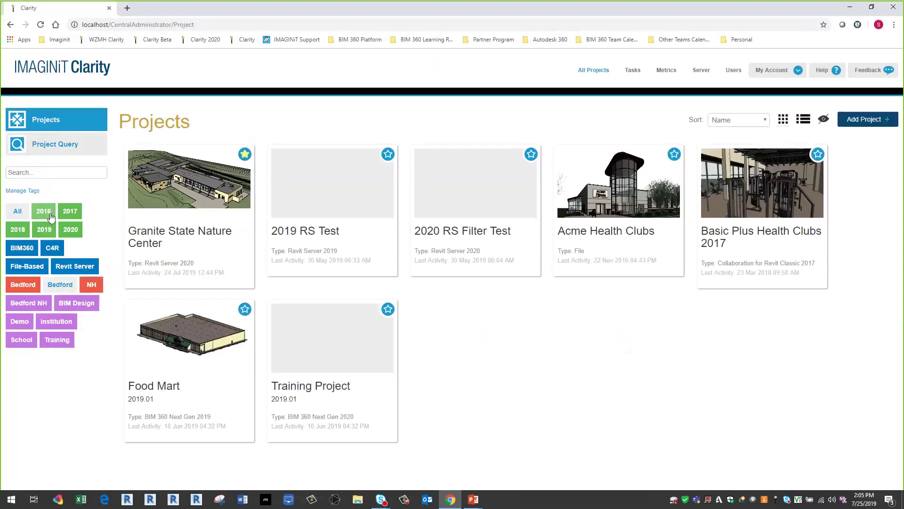
pyautogui.click(19, 193)
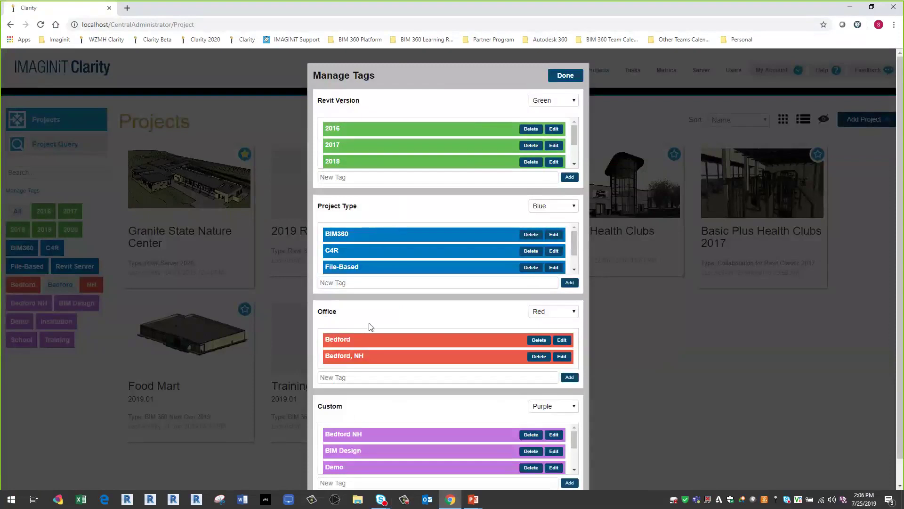
pyautogui.scroll(-1, 402, 334)
pyautogui.scroll(-1, 400, 330)
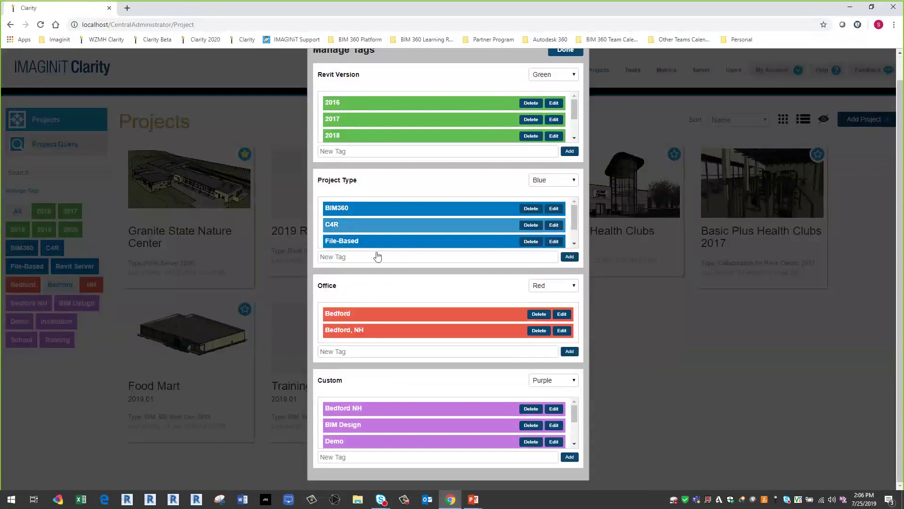
pyautogui.click(572, 180)
pyautogui.click(572, 182)
pyautogui.scroll(1, 427, 327)
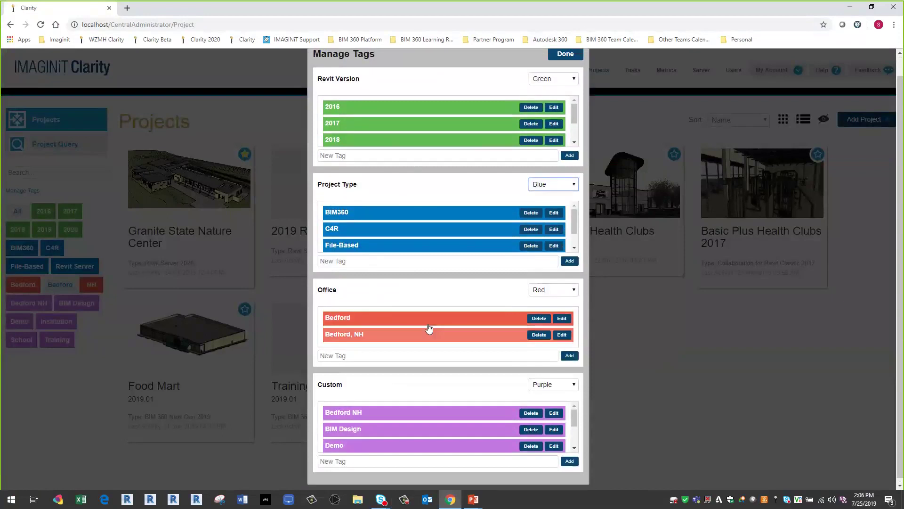
pyautogui.scroll(-1, 222, 321)
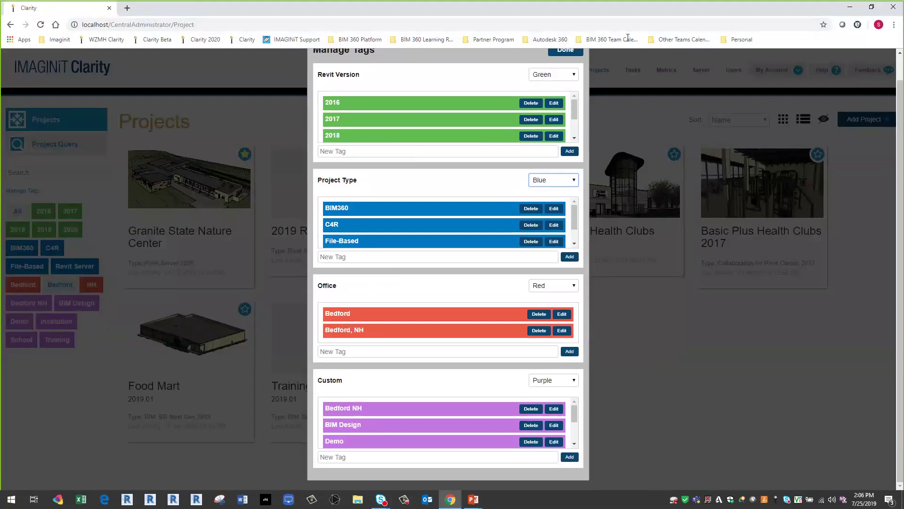
pyautogui.scroll(1, 571, 89)
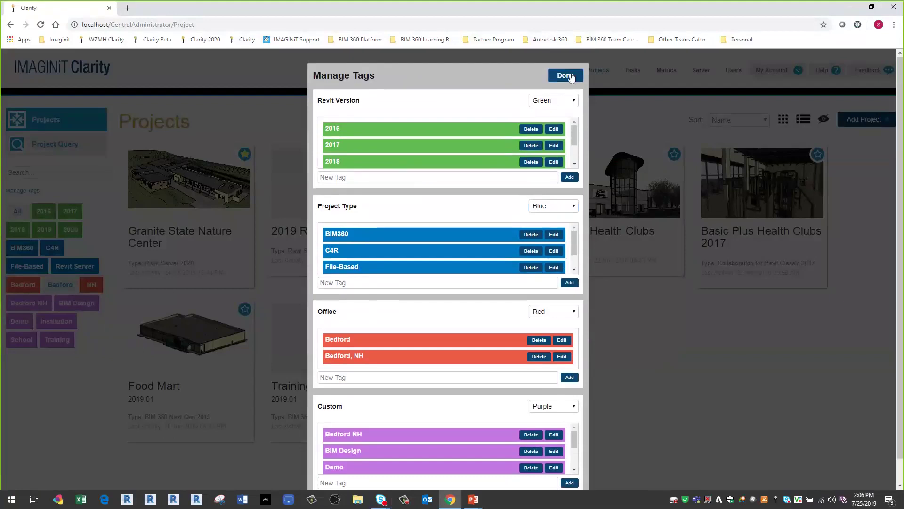
pyautogui.click(566, 76)
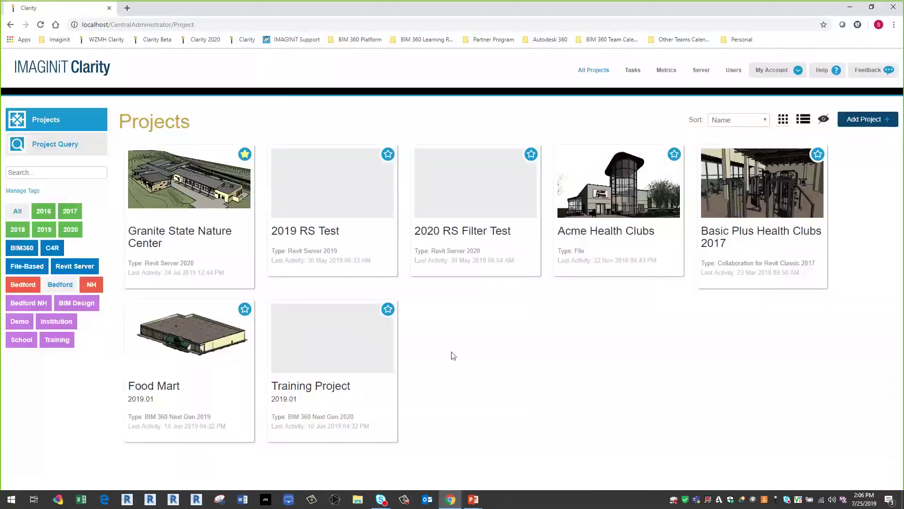
# - Filter the Metrics Summary by Bedford, then deselect Bedford to show three 2020 projects
pyautogui.click(72, 142)
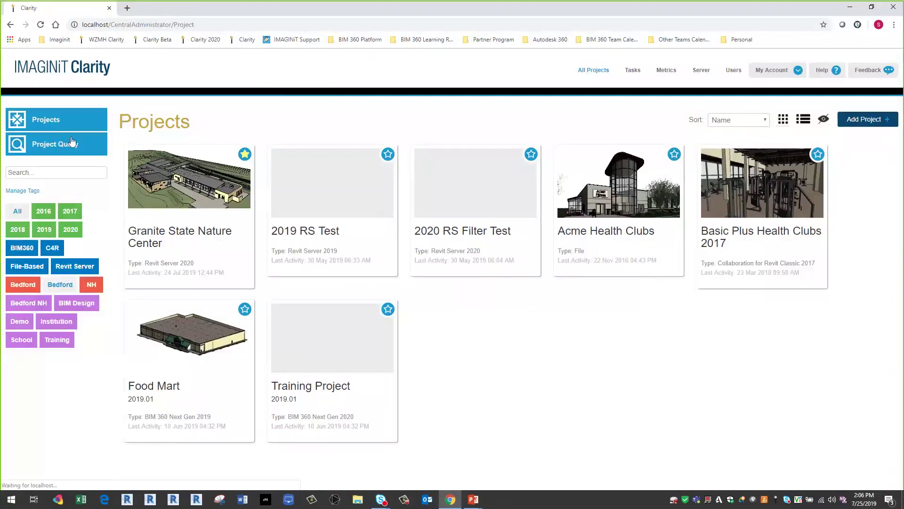
pyautogui.click(44, 121)
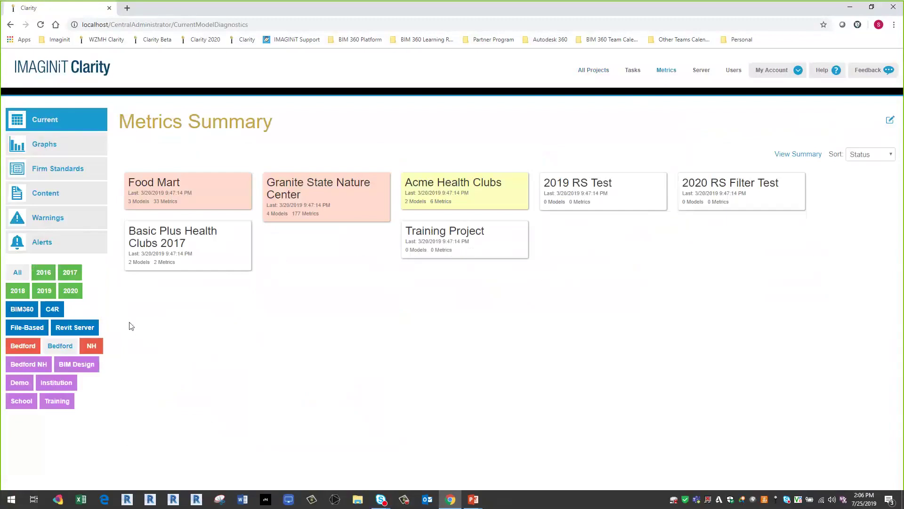
pyautogui.click(18, 348)
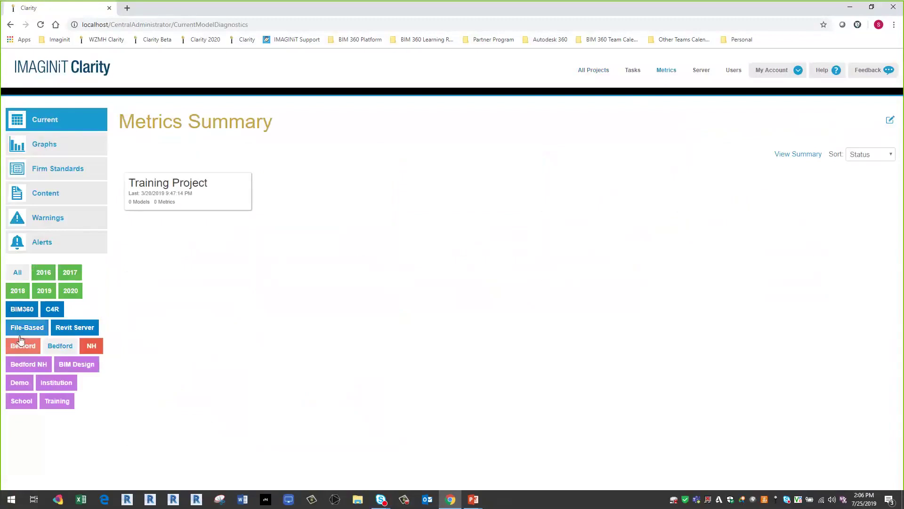
pyautogui.click(72, 289)
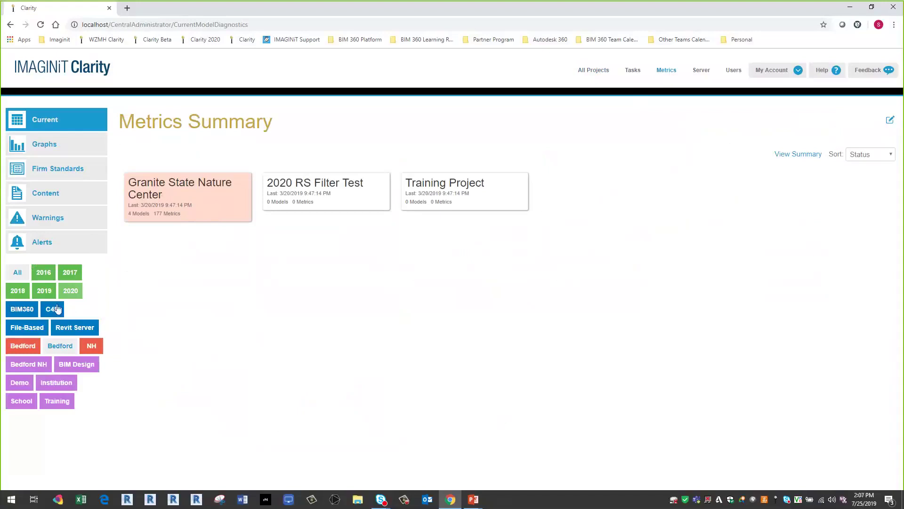
# - Open Granite State Nature Center from All Projects and choose Edit Project
pyautogui.click(587, 71)
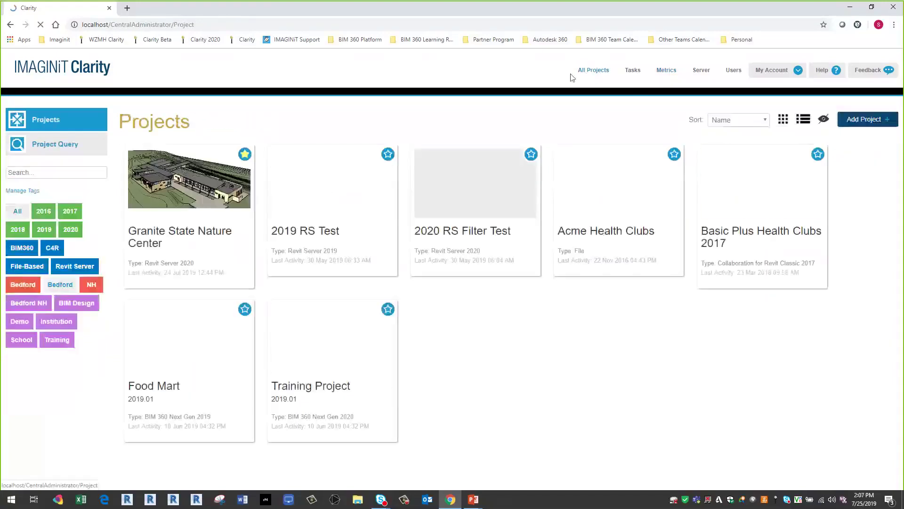
pyautogui.click(385, 426)
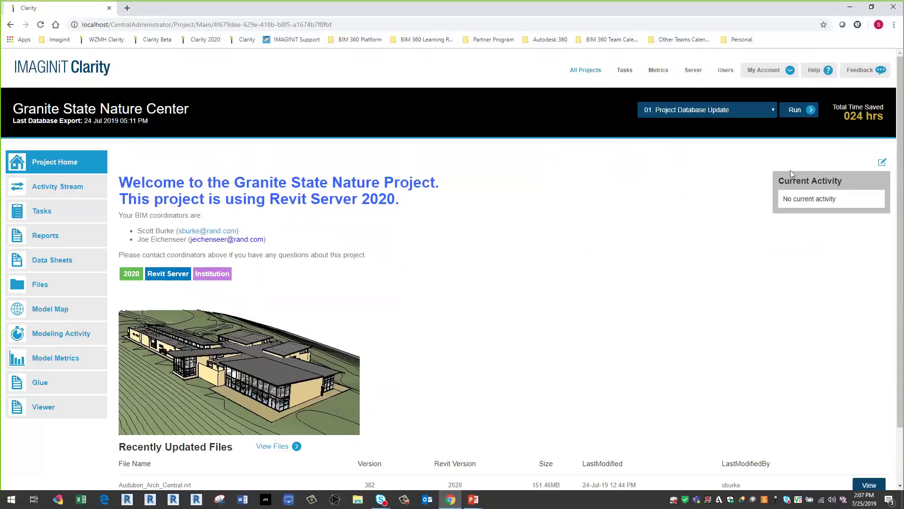
pyautogui.click(882, 162)
pyautogui.click(882, 183)
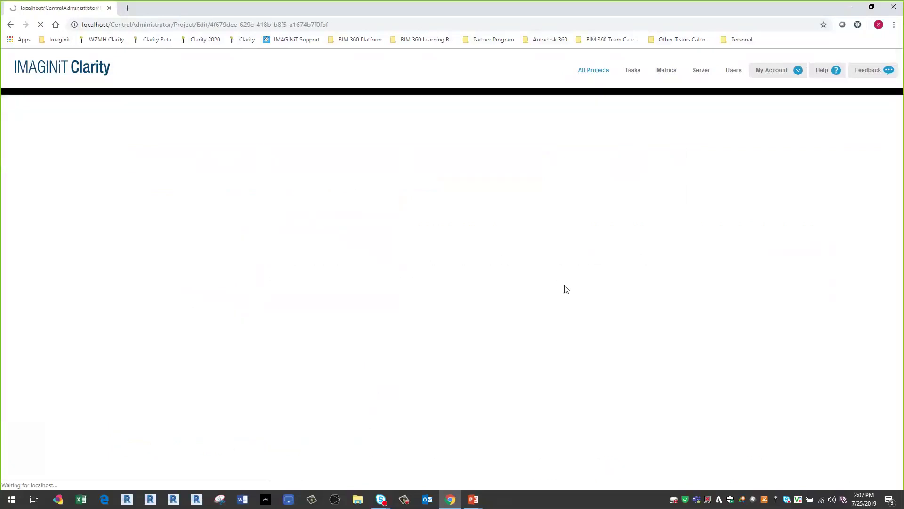
# - Select the [Tags] placeholder in the Project Message editor, then clear the selection
pyautogui.scroll(-4, 198, 355)
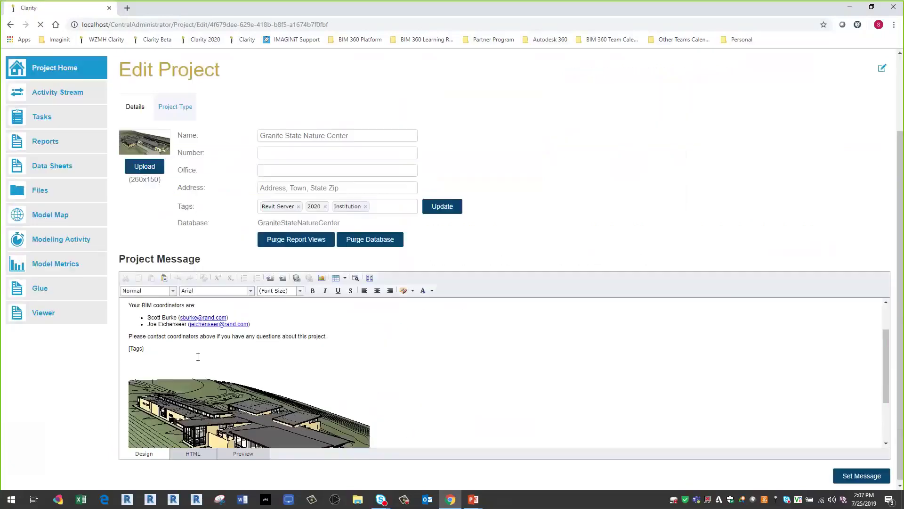
pyautogui.scroll(2, 192, 322)
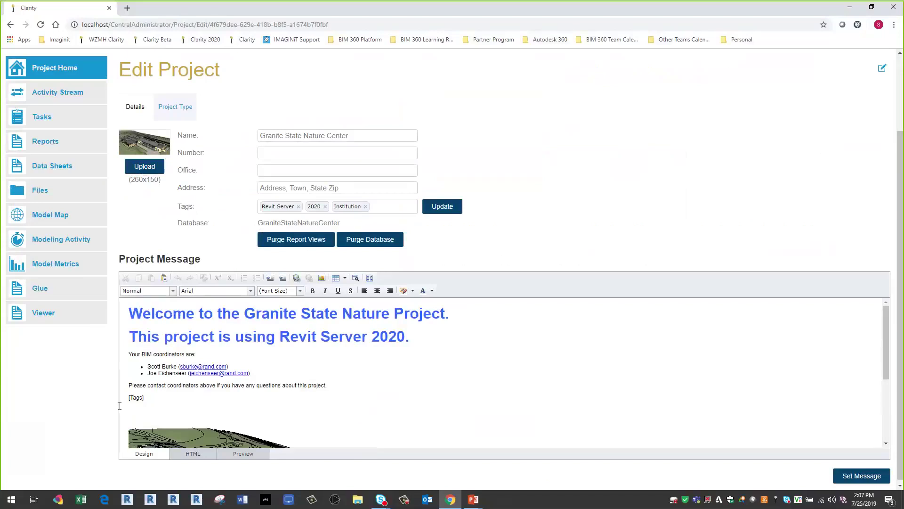
pyautogui.tripleClick(139, 400)
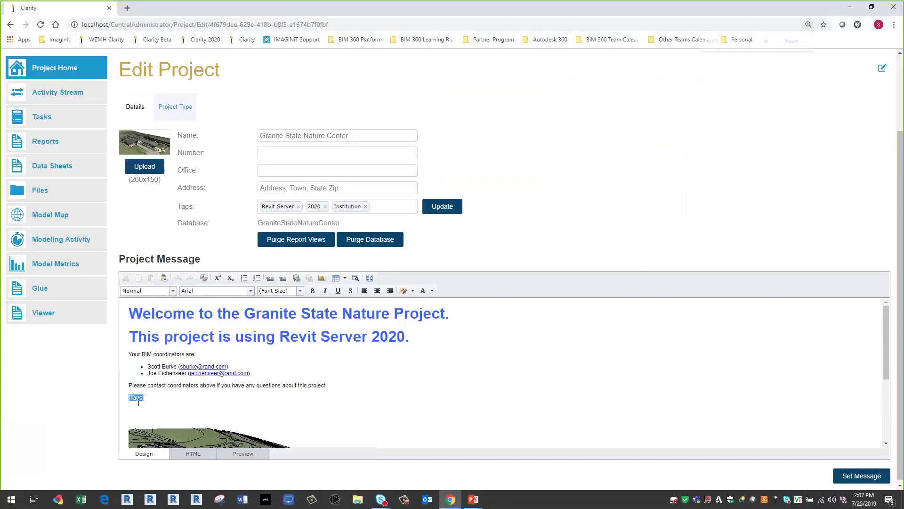
pyautogui.keyDown('ctrl'); pyautogui.scroll(5, 141, 410); pyautogui.keyUp('ctrl')
pyautogui.scroll(-4, 329, 303)
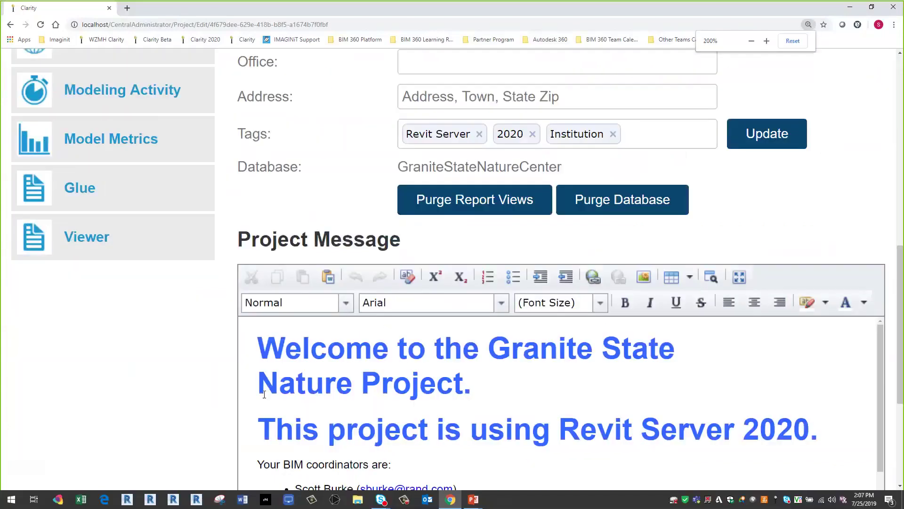
pyautogui.click(319, 285)
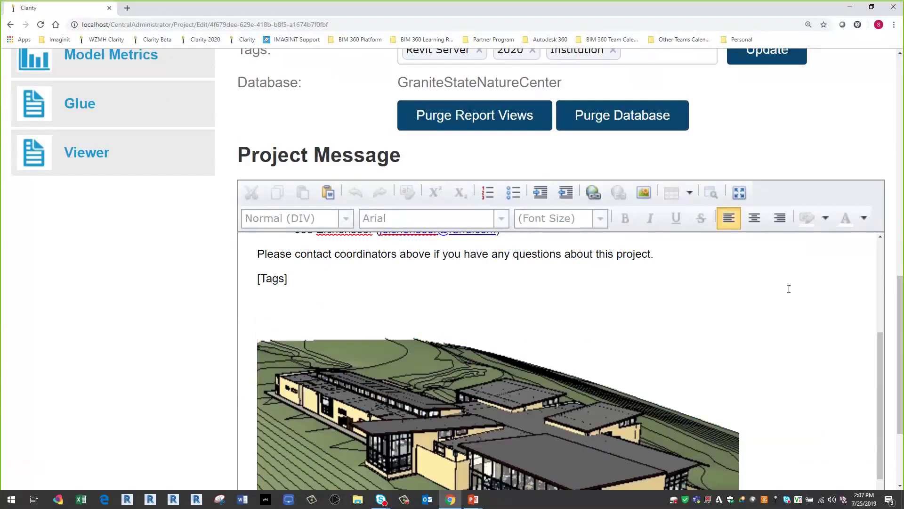
# - Reset the browser zoom and return to the Granite State Nature Center home page
pyautogui.scroll(-3, 840, 318)
pyautogui.scroll(-2, 832, 326)
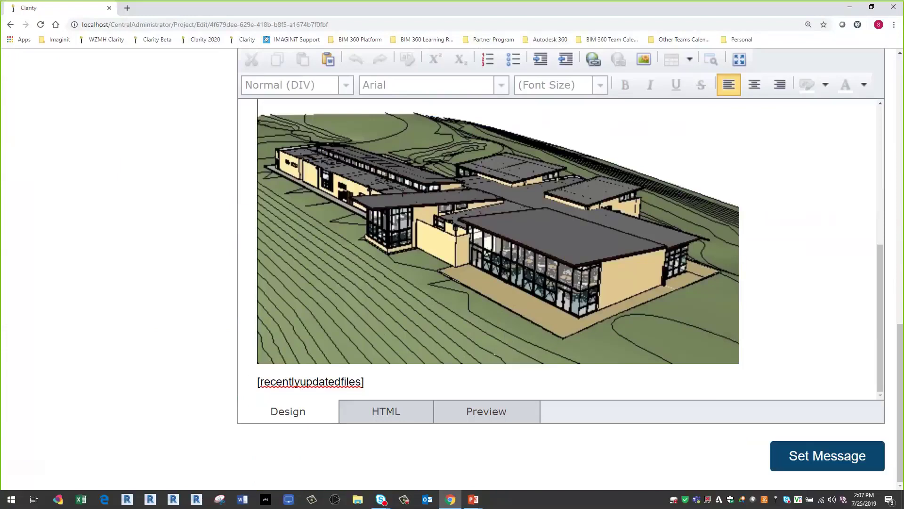
pyautogui.hotkey('ctrl', '-')
pyautogui.hotkey('ctrl', '-')
pyautogui.hotkey('ctrl', '-')
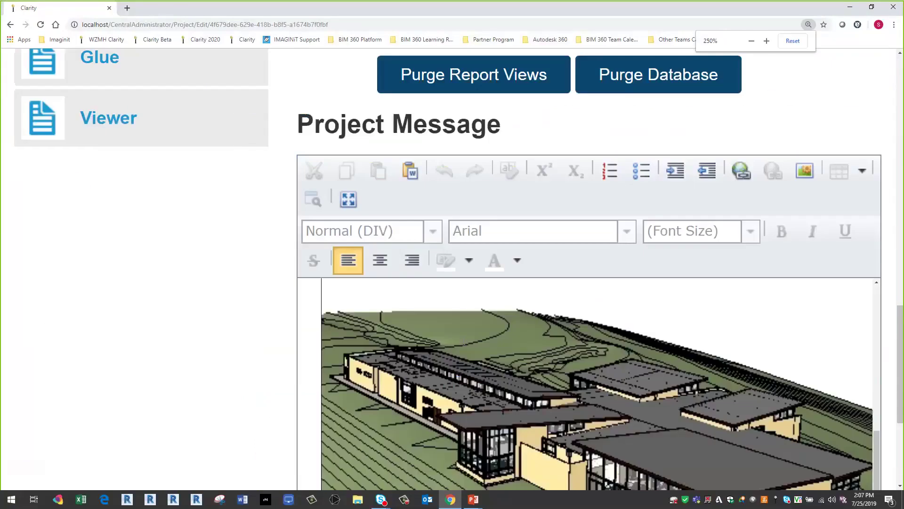
pyautogui.keyDown('ctrl'); pyautogui.scroll(-2, 624, 380); pyautogui.keyUp('ctrl')
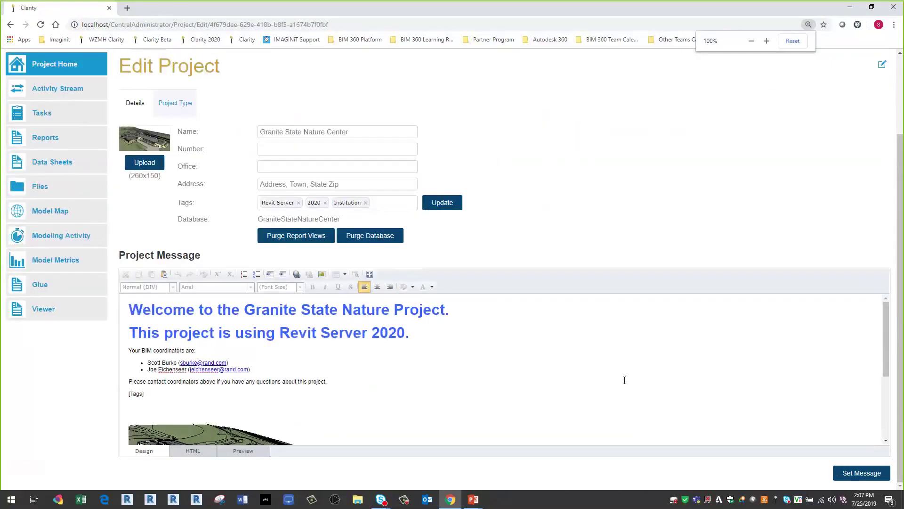
pyautogui.moveTo(889, 70)
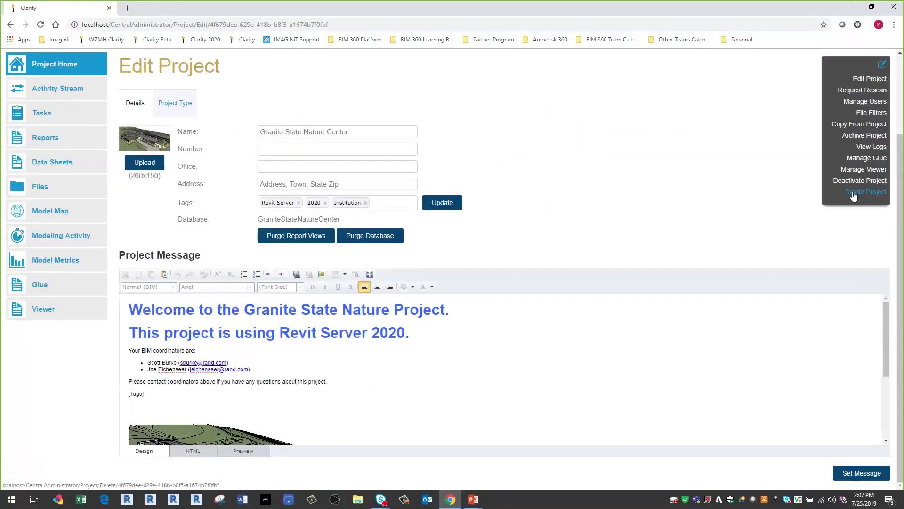
pyautogui.click(69, 66)
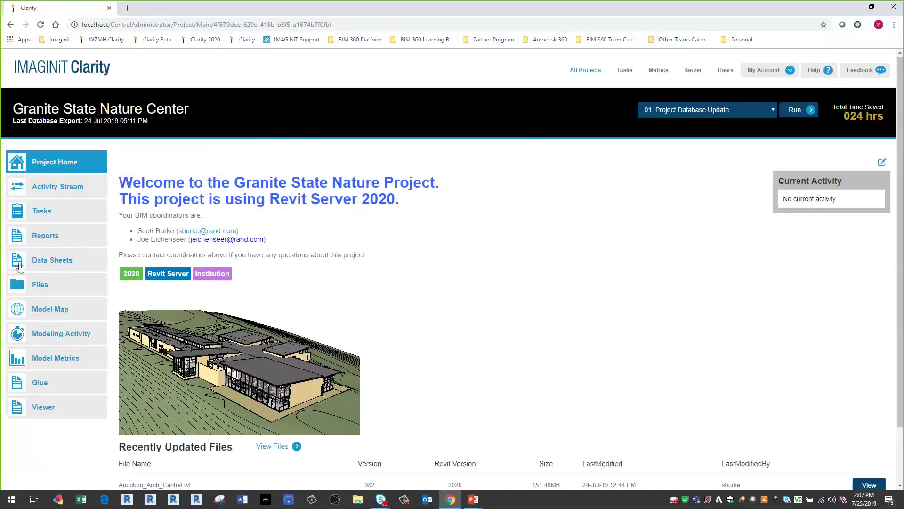
# - Scroll through Recently Updated Files, then go to the firm-wide Metrics Summary
pyautogui.scroll(-2, 196, 324)
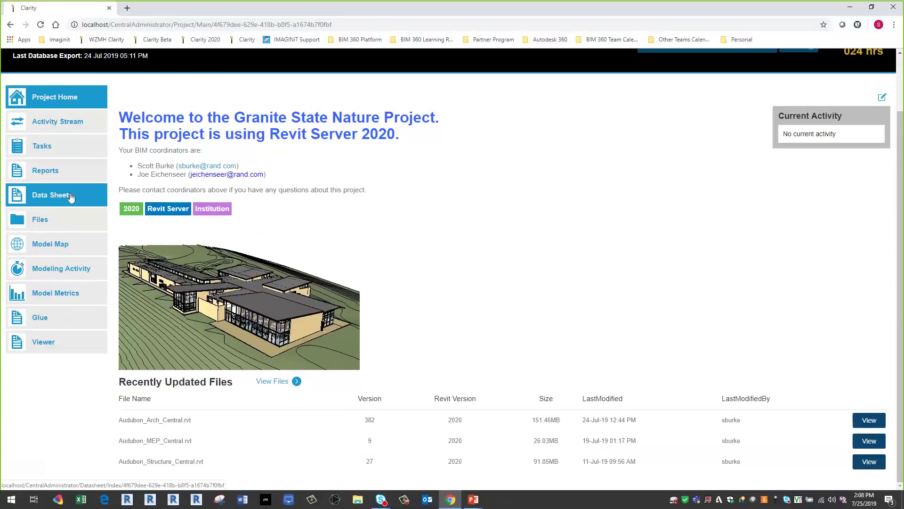
pyautogui.scroll(2, 657, 153)
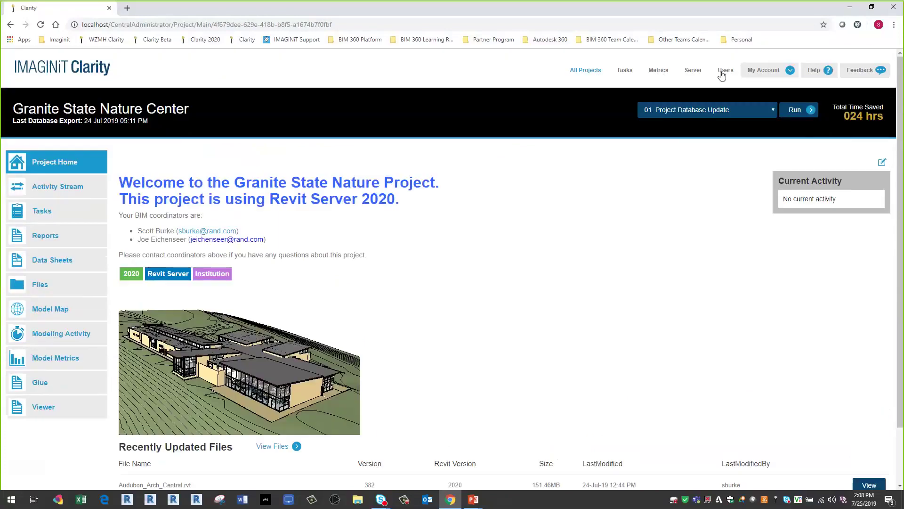
pyautogui.click(659, 71)
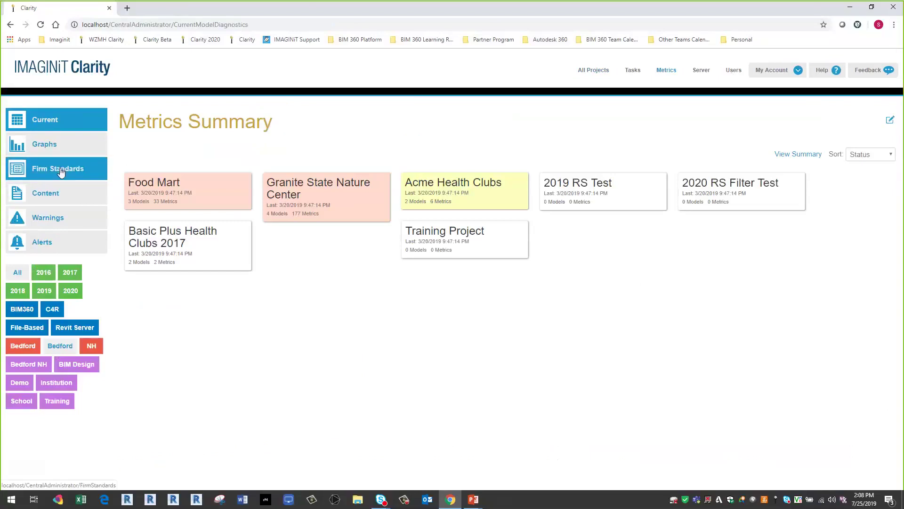
# - Open Firm Standards in the Metrics sidebar to reach the Active Models file-size graph
pyautogui.click(60, 170)
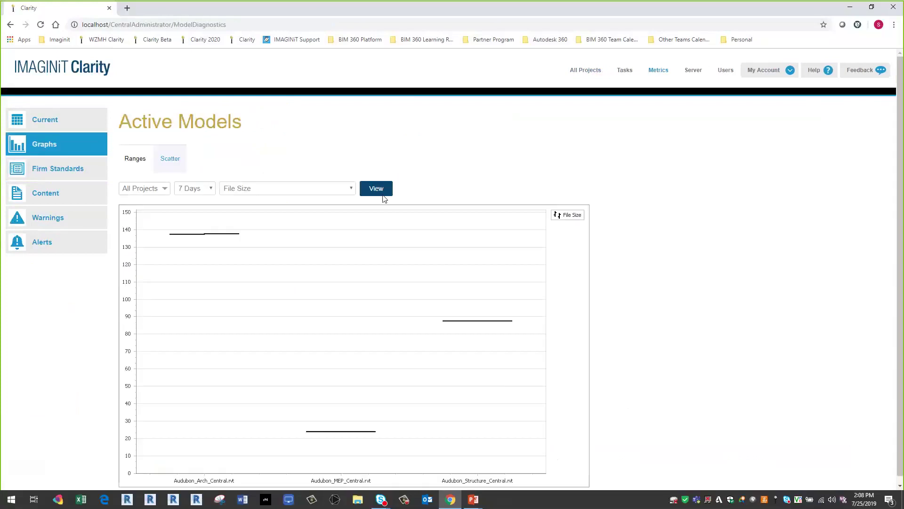
# - Chart Active Models file sizes for the 2020 tag, then for BIM360 instead
pyautogui.click(165, 189)
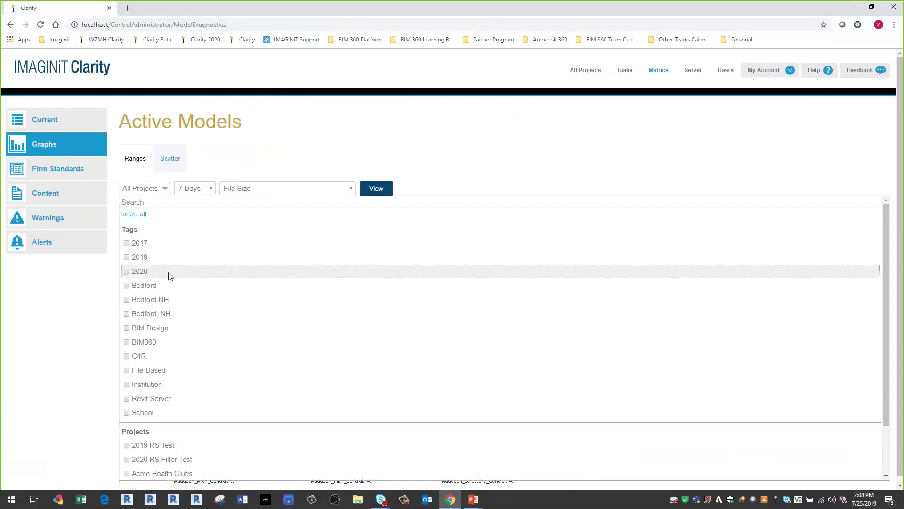
pyautogui.click(126, 272)
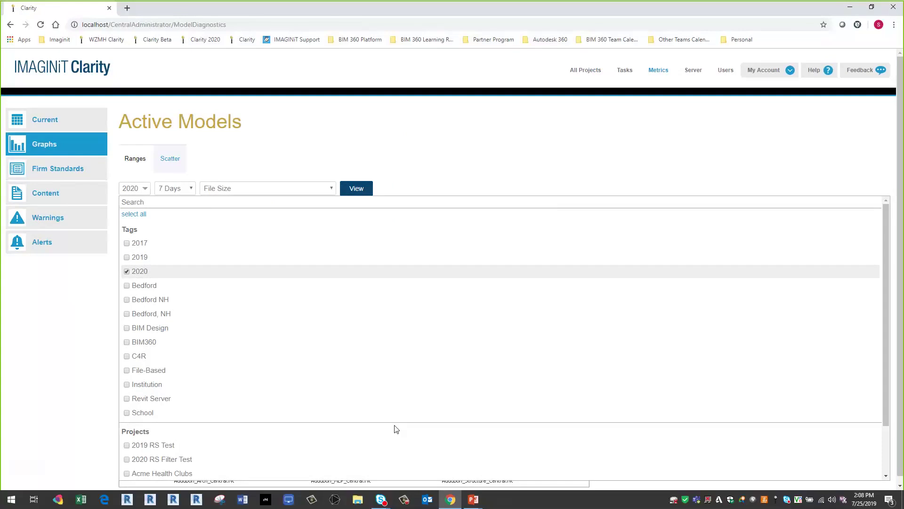
pyautogui.click(353, 191)
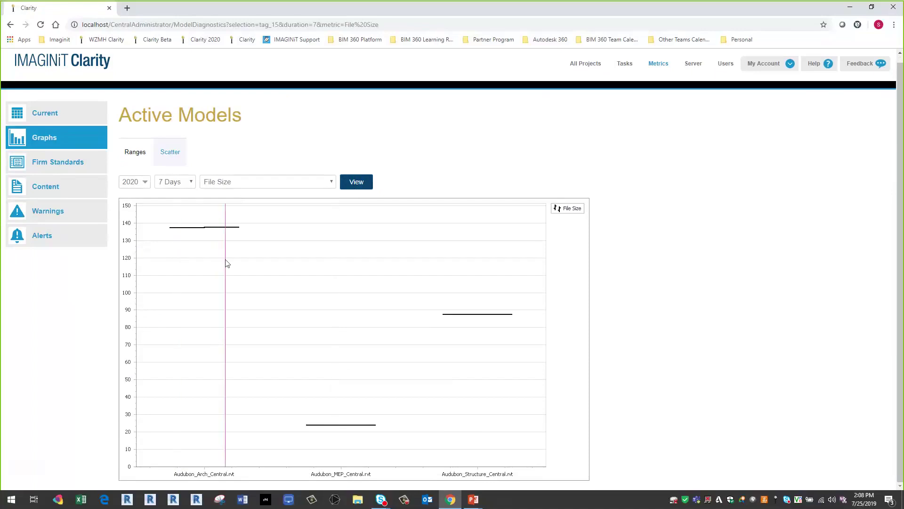
pyautogui.click(146, 187)
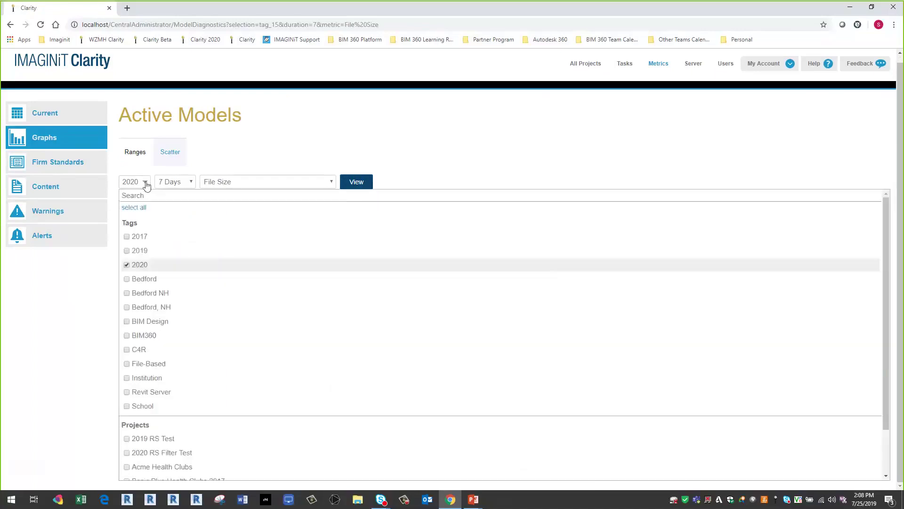
pyautogui.click(127, 337)
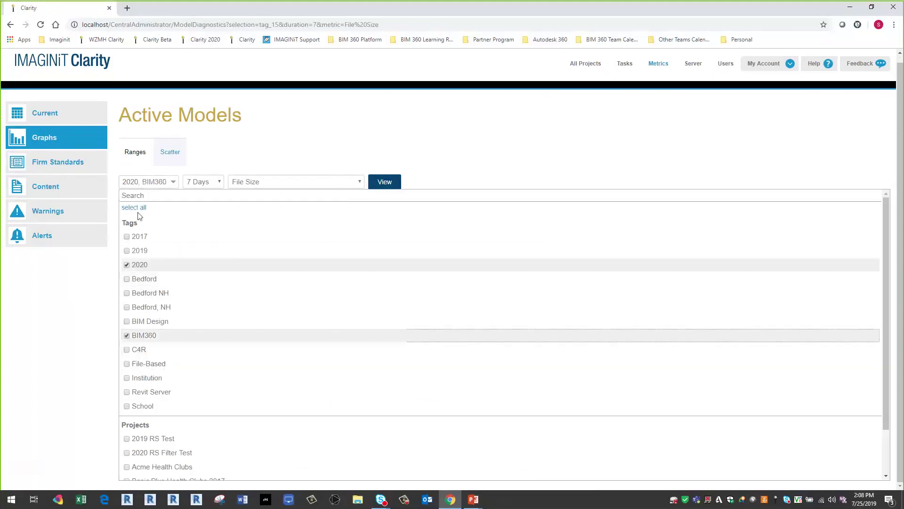
pyautogui.click(126, 265)
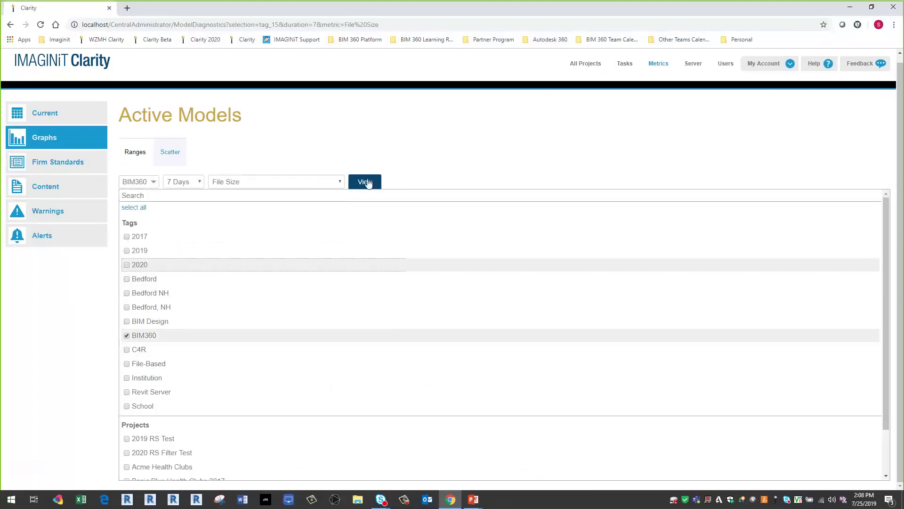
pyautogui.click(369, 182)
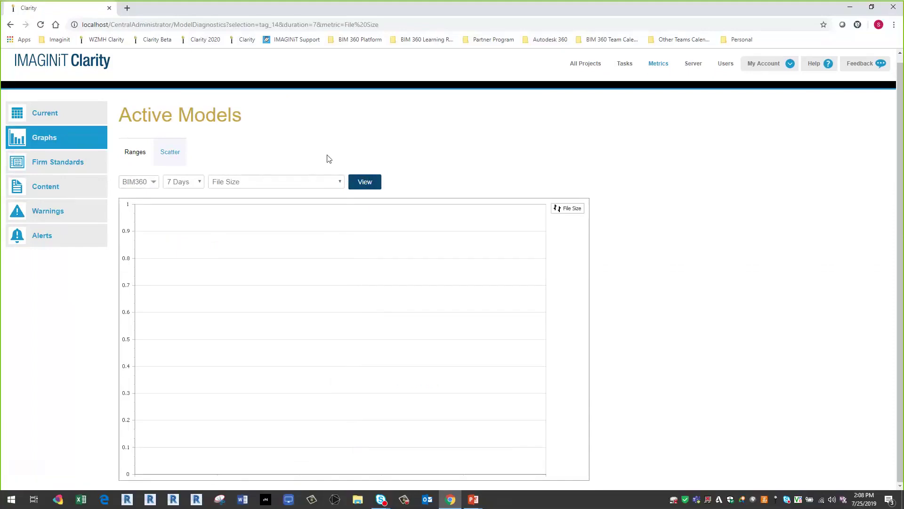
# - Set the chart's time range to All Time and redraw it
pyautogui.click(338, 182)
pyautogui.click(197, 184)
pyautogui.click(191, 182)
pyautogui.click(175, 229)
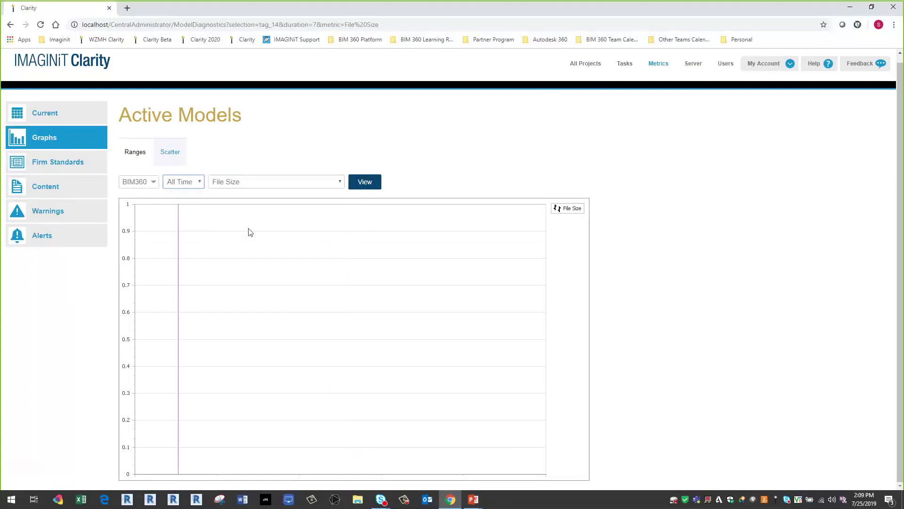
pyautogui.click(365, 182)
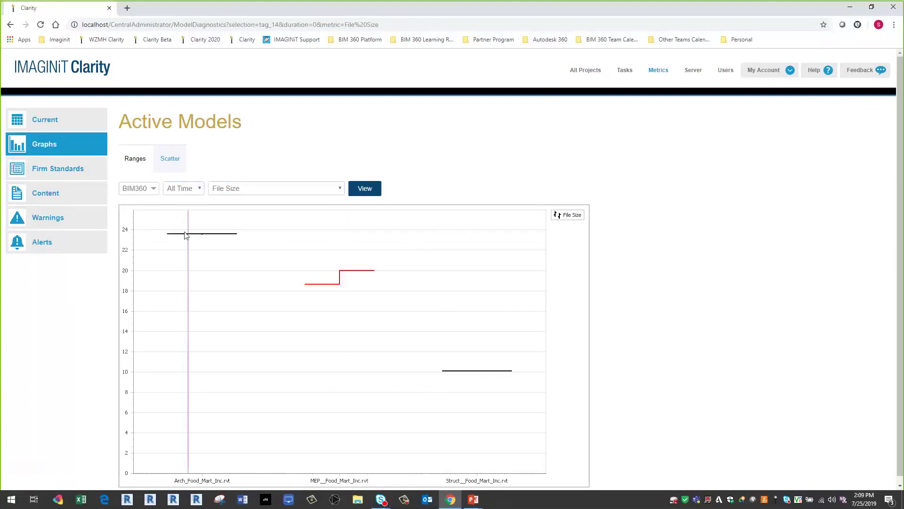
# - Switch Active Models to the scatter of model size versus element count
pyautogui.moveTo(196, 227)
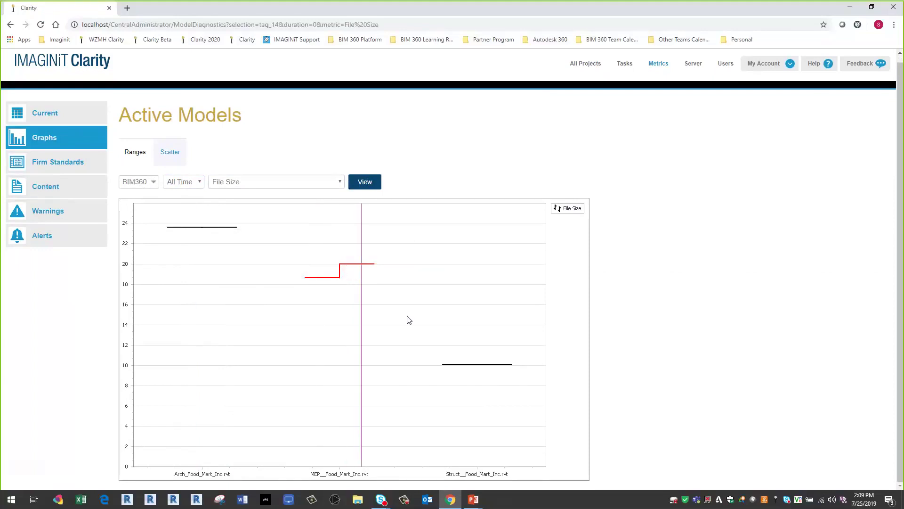
pyautogui.moveTo(477, 371)
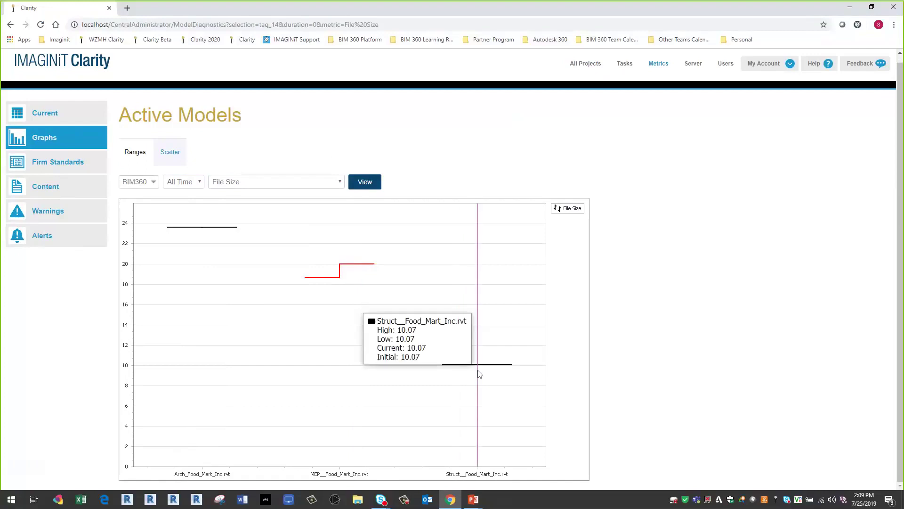
pyautogui.click(160, 152)
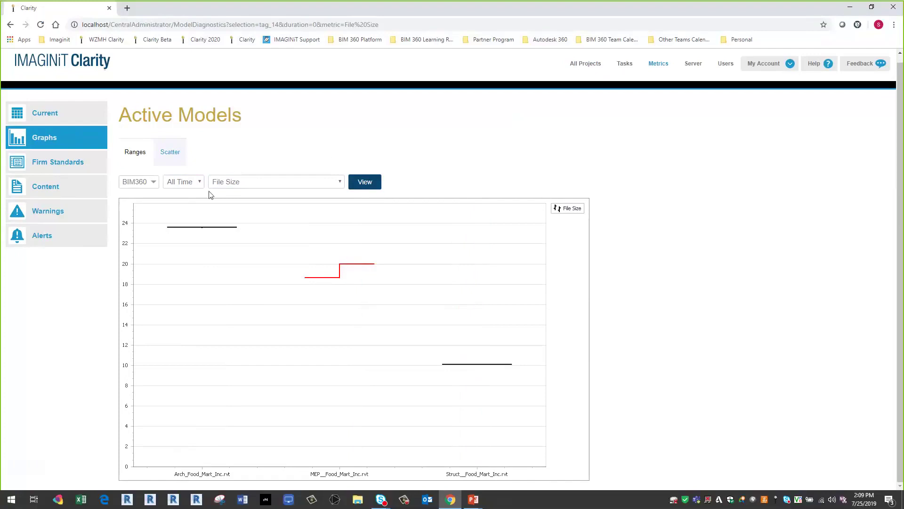
pyautogui.scroll(-1, 544, 393)
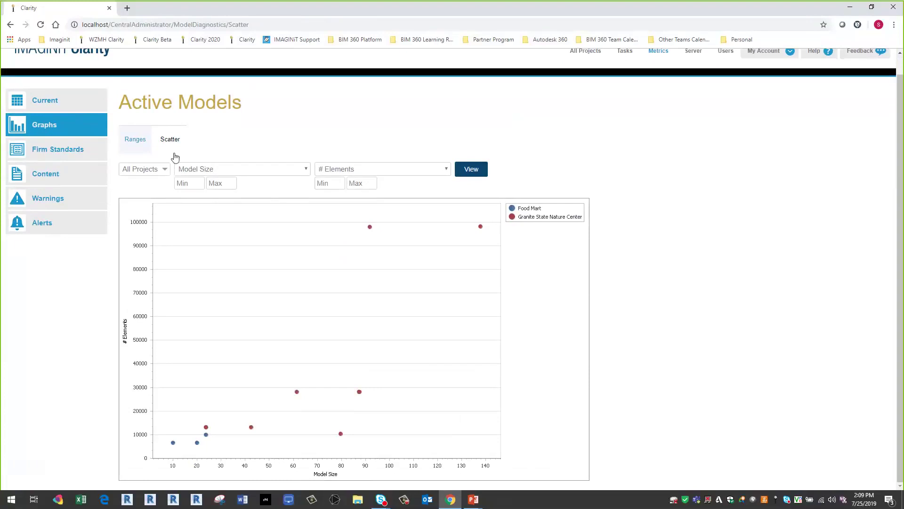
# - Plot model size against # of Warnings for models tagged 2020
pyautogui.click(164, 171)
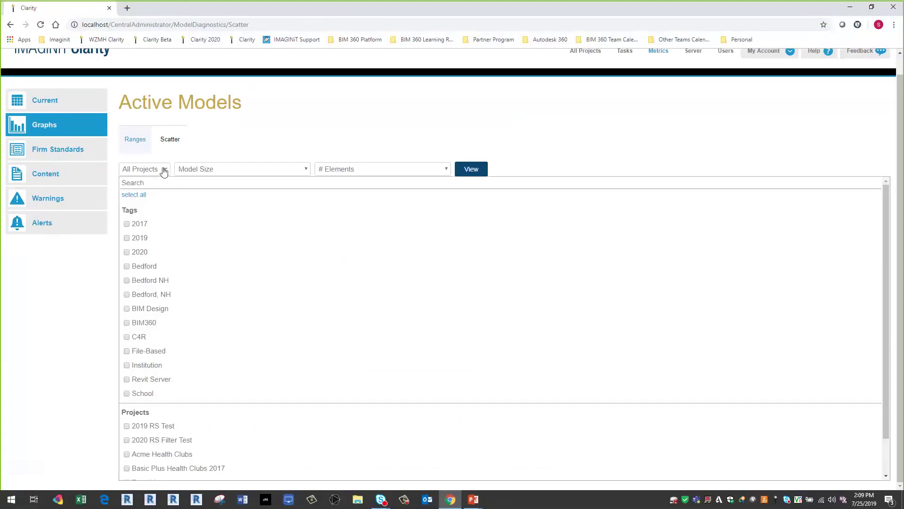
pyautogui.click(127, 253)
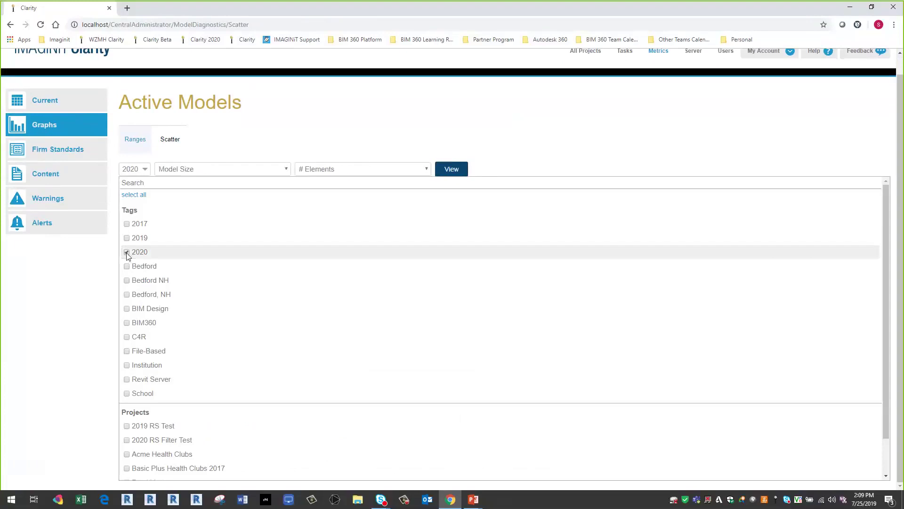
pyautogui.click(367, 169)
pyautogui.scroll(-4, 360, 306)
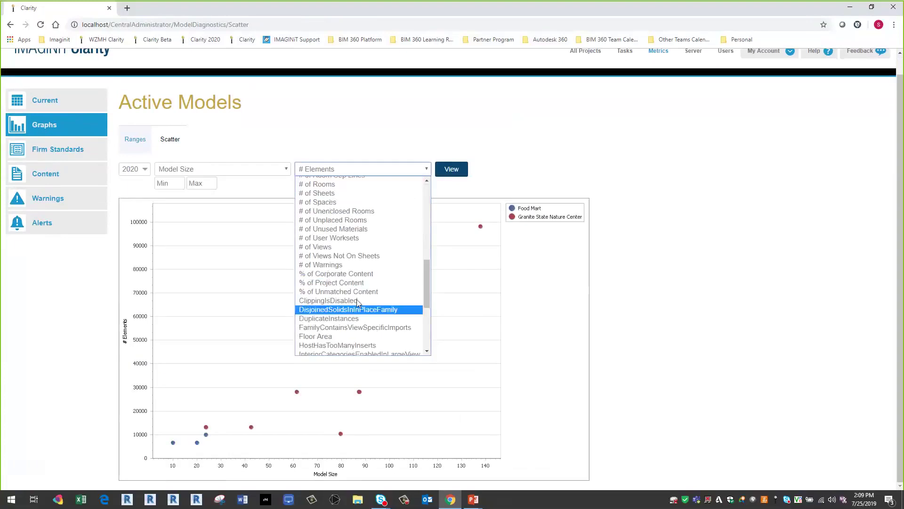
pyautogui.click(329, 265)
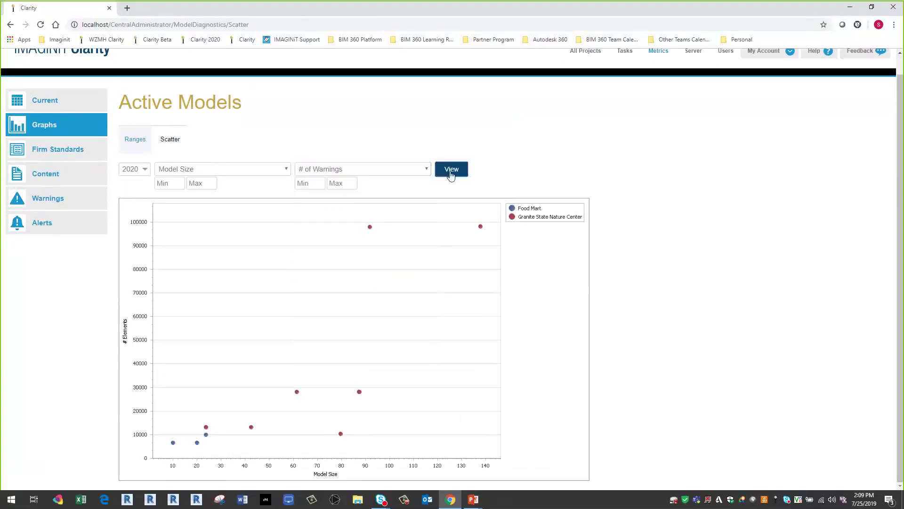
pyautogui.click(449, 176)
pyautogui.scroll(-1, 320, 289)
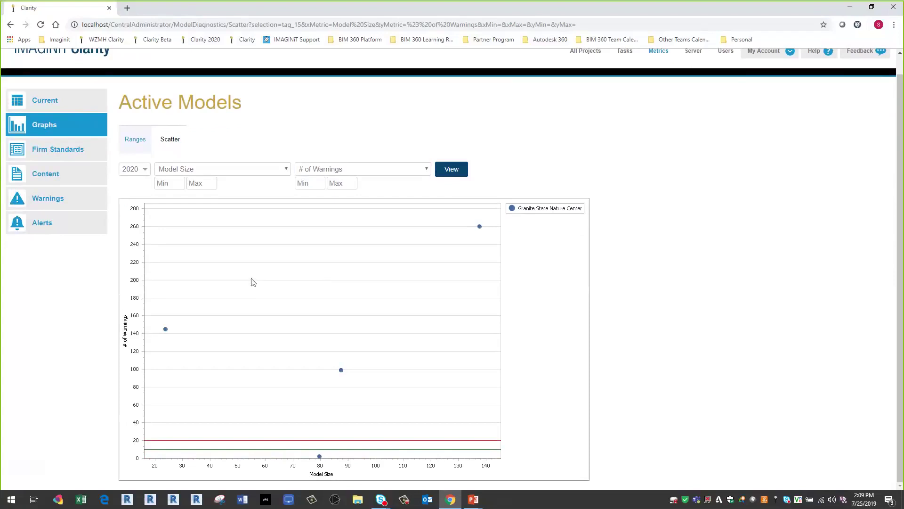
# - Toggle the 2020 tag off and back on, and add Food Mart to the filter
pyautogui.click(147, 172)
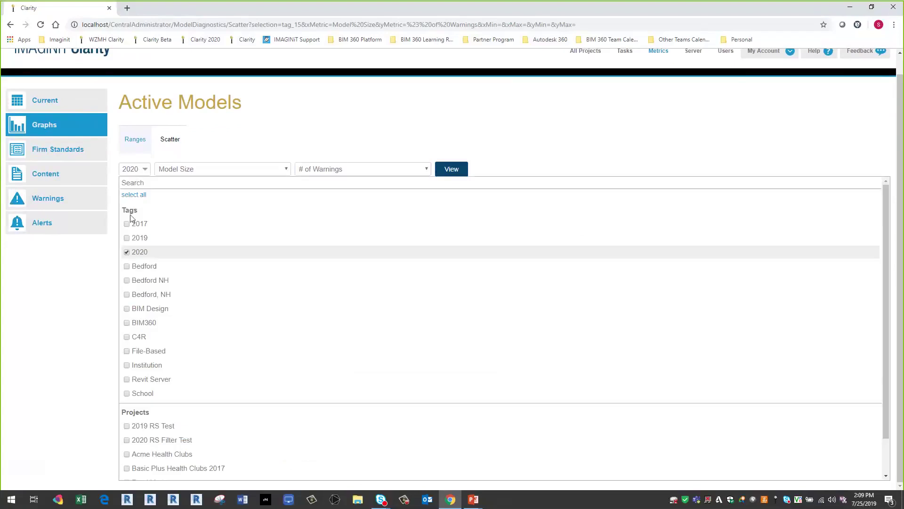
pyautogui.click(128, 254)
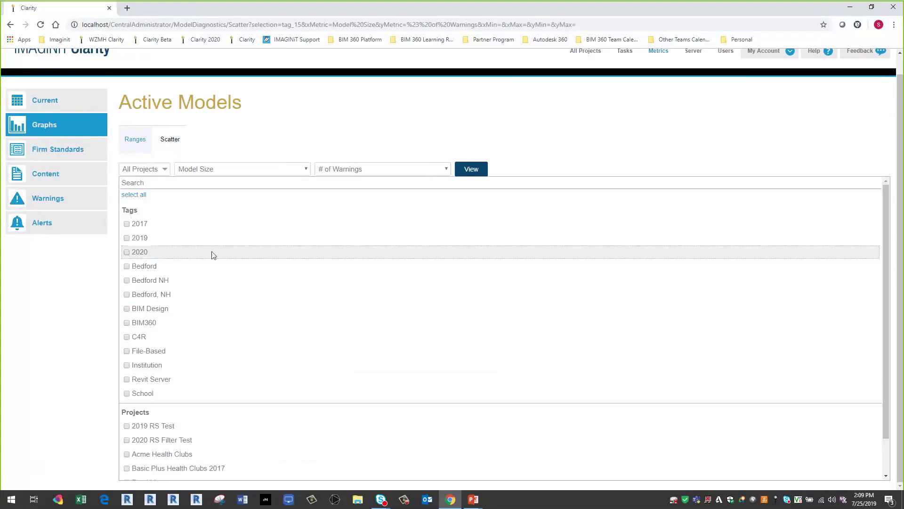
pyautogui.scroll(-1, 212, 254)
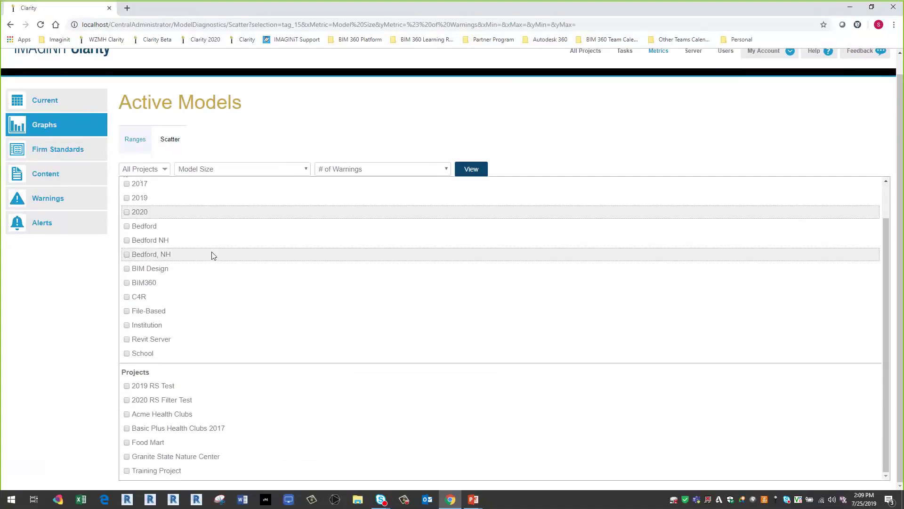
pyautogui.click(126, 213)
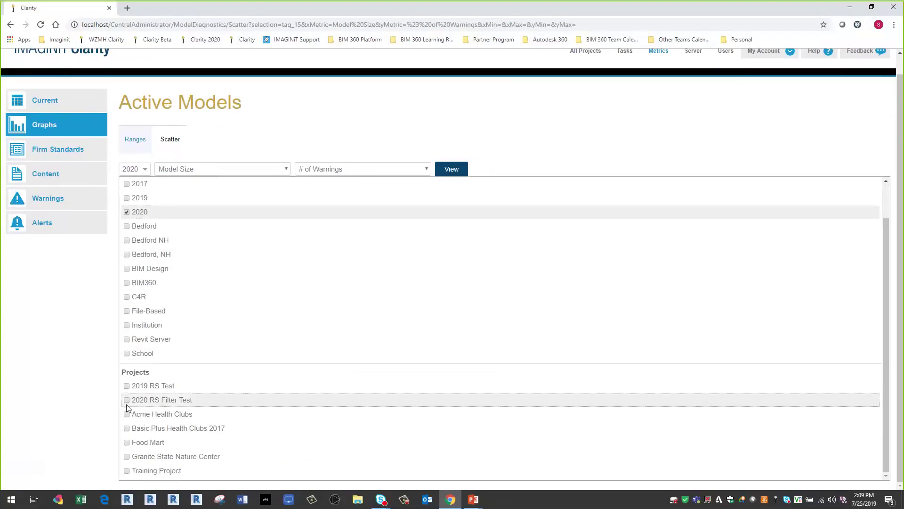
pyautogui.click(127, 443)
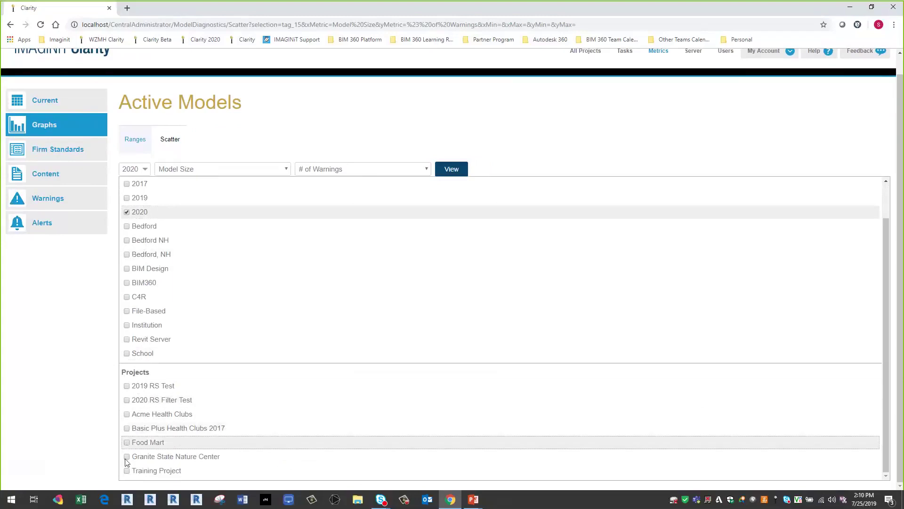
# - Replace the 2020 tag with Basic Plus Health Clubs 2017 and Acme Health Clubs in the filter
pyautogui.click(126, 212)
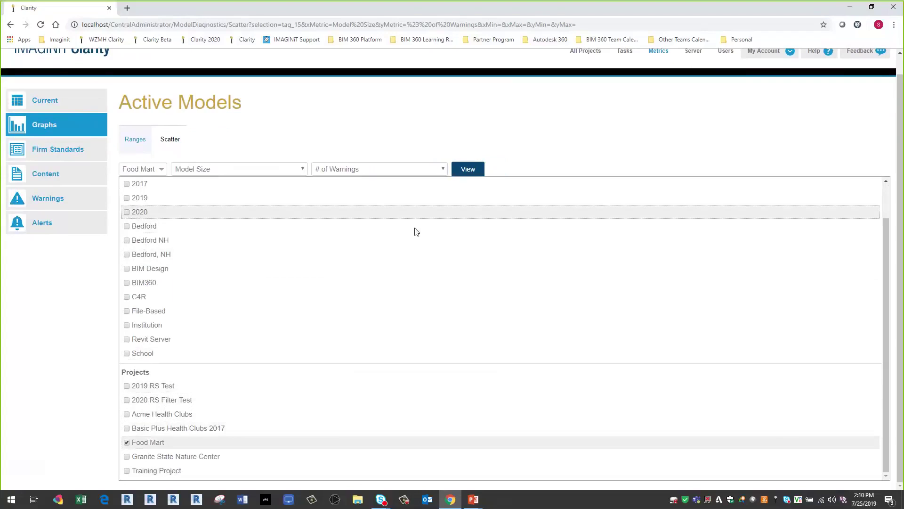
pyautogui.click(126, 428)
pyautogui.click(127, 414)
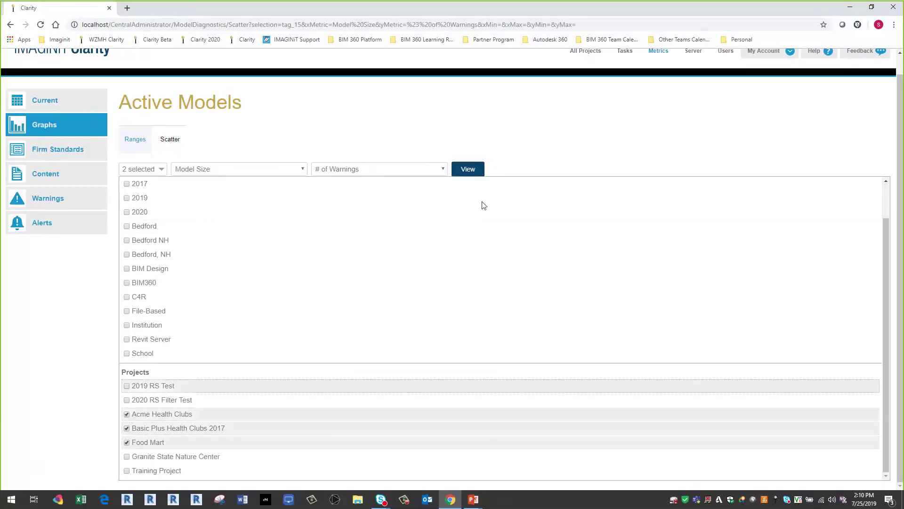
# - Redraw the warnings scatter for the three projects, then go to All Projects
pyautogui.click(475, 172)
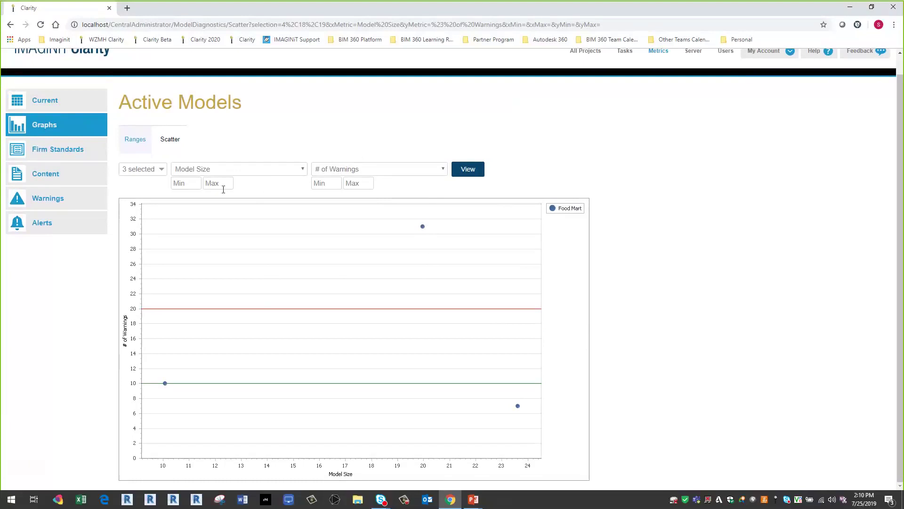
pyautogui.scroll(1, 267, 229)
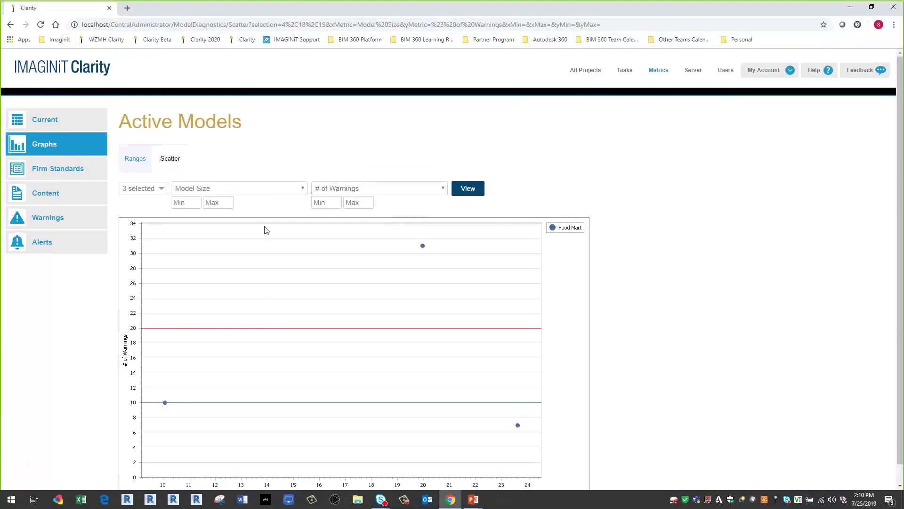
pyautogui.click(577, 72)
# - Bring the 'Topics for today' PowerPoint slide show to the front to present it
pyautogui.moveTo(473, 499)
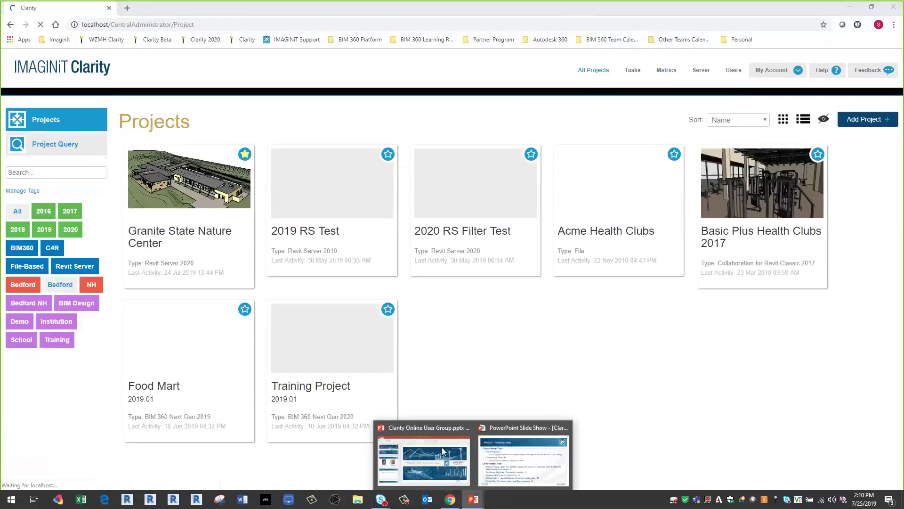
pyautogui.click(514, 462)
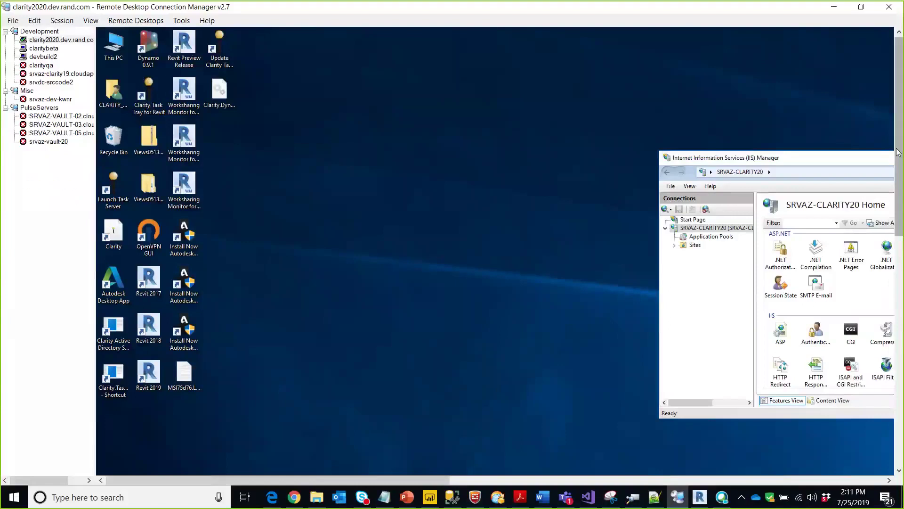
# - On the remote server, open File Explorer at the IMAGINiT Technologies folder under C:\Program Files
pyautogui.moveTo(898, 162); pyautogui.dragTo(898, 392)
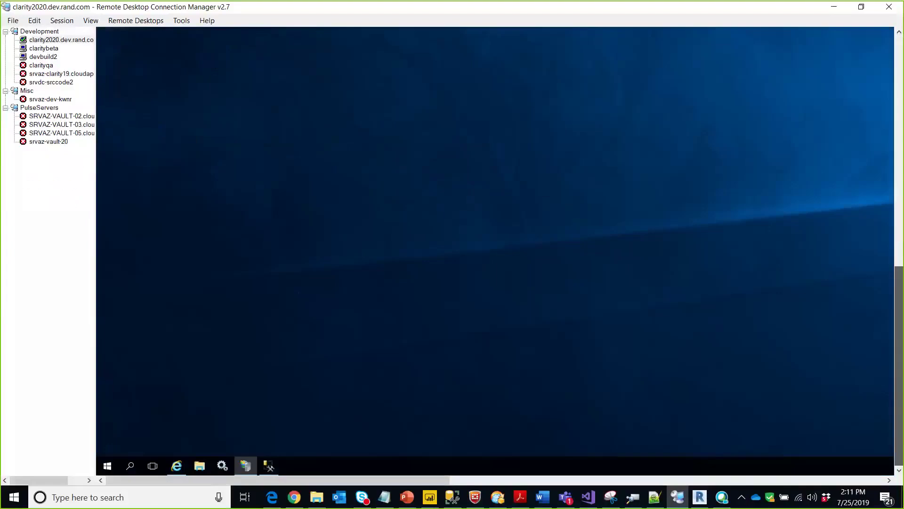
pyautogui.click(199, 466)
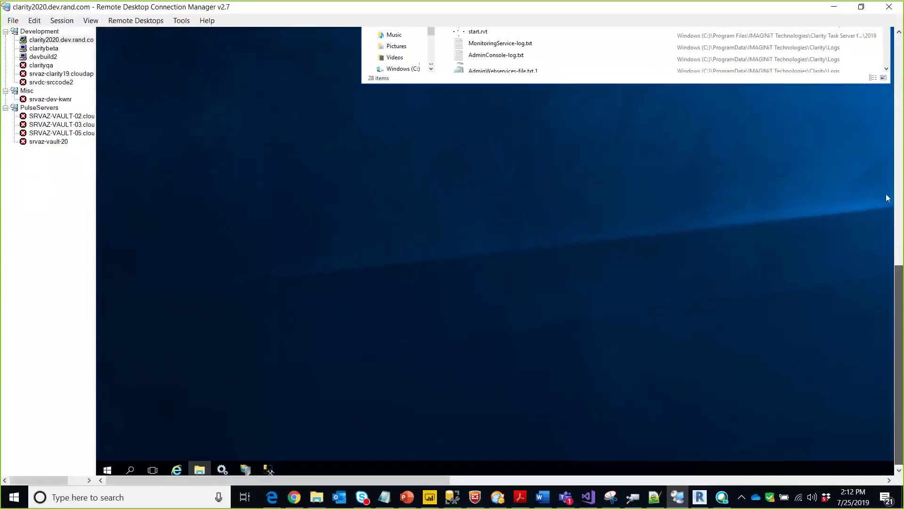
pyautogui.click(899, 193)
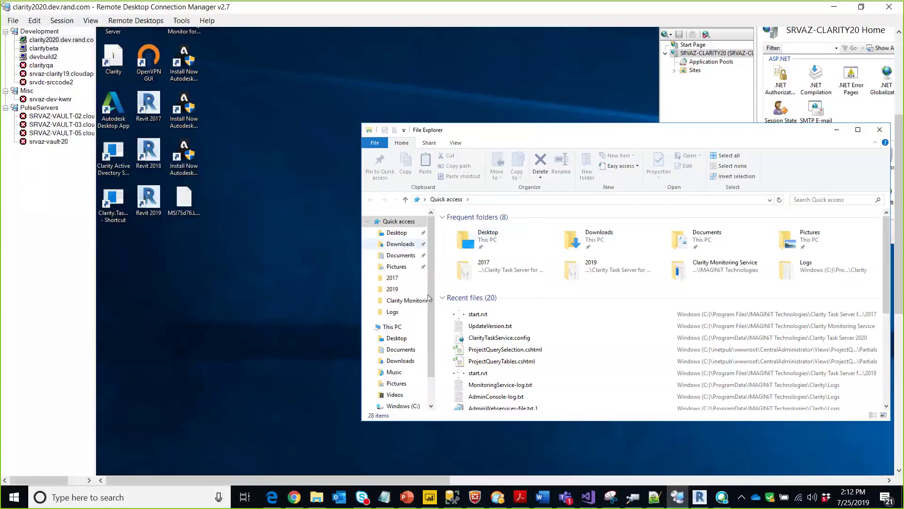
pyautogui.click(516, 200)
pyautogui.write('c:\\program')
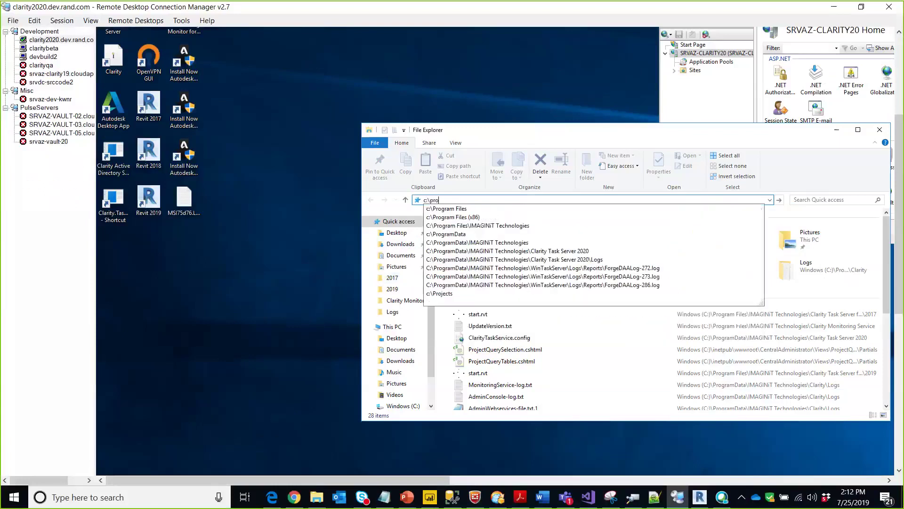
pyautogui.press('Down')
pyautogui.press('Down')
pyautogui.press('Down')
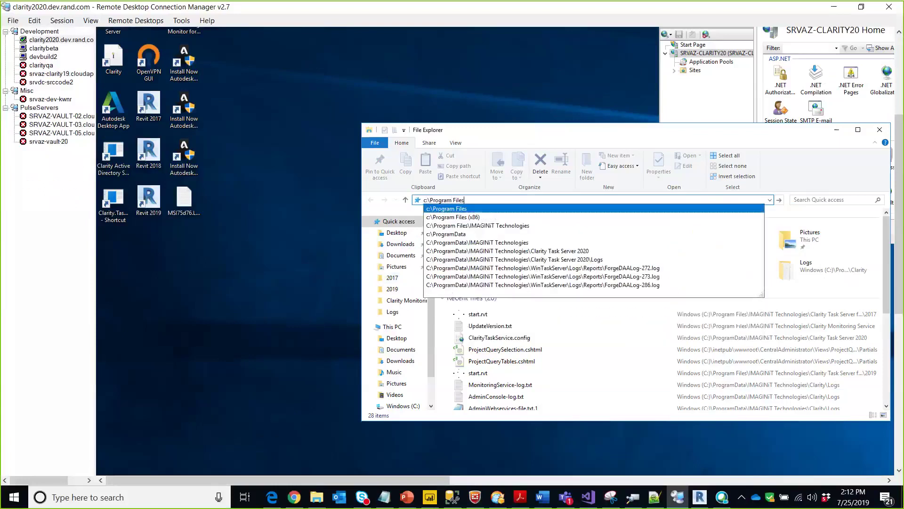
pyautogui.press('Return')
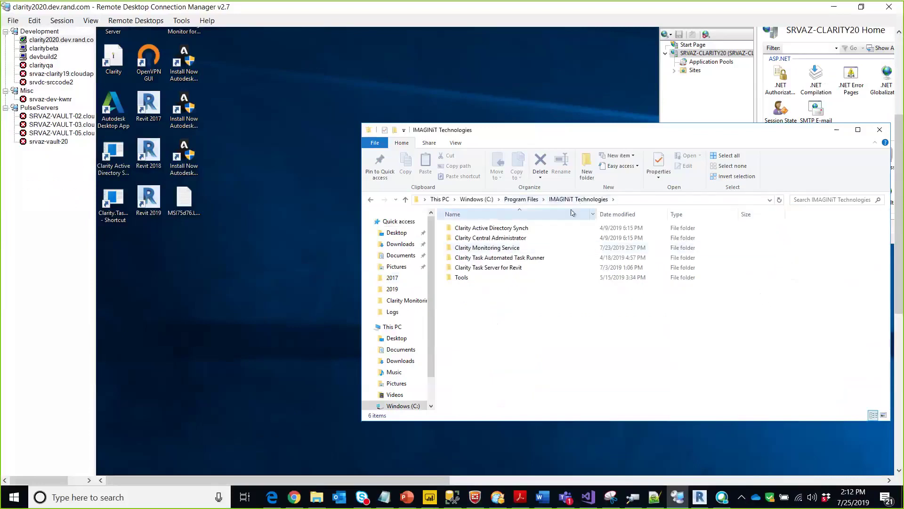
# - Go into Tools\ProjectUtility and launch Clarity.ProjectUtility.exe
pyautogui.doubleClick(467, 278)
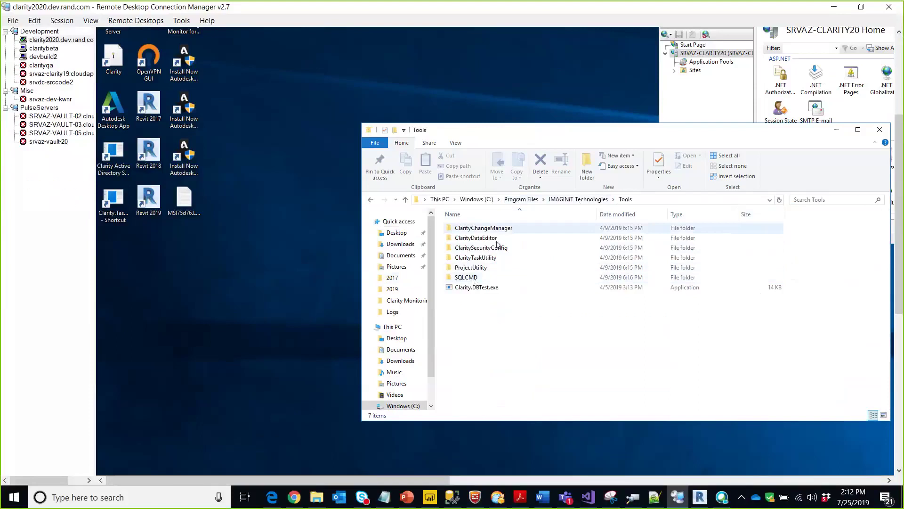
pyautogui.doubleClick(484, 269)
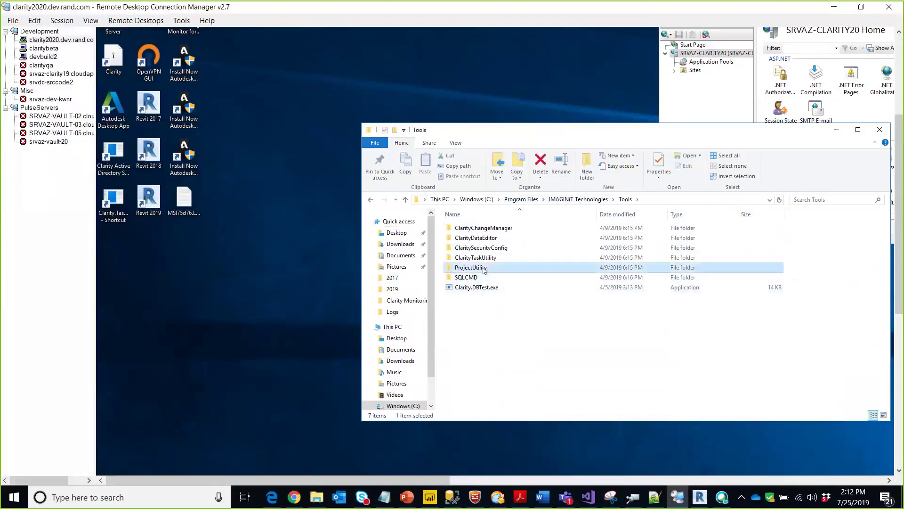
pyautogui.click(496, 228)
pyautogui.doubleClick(497, 229)
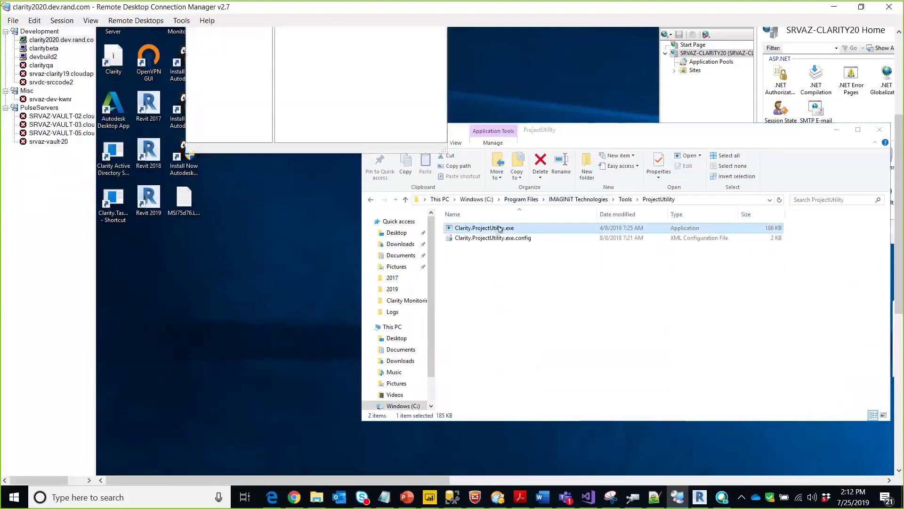
# - Dismiss the Clarity Project Utility introduction message
pyautogui.moveTo(899, 212); pyautogui.dragTo(890, 185)
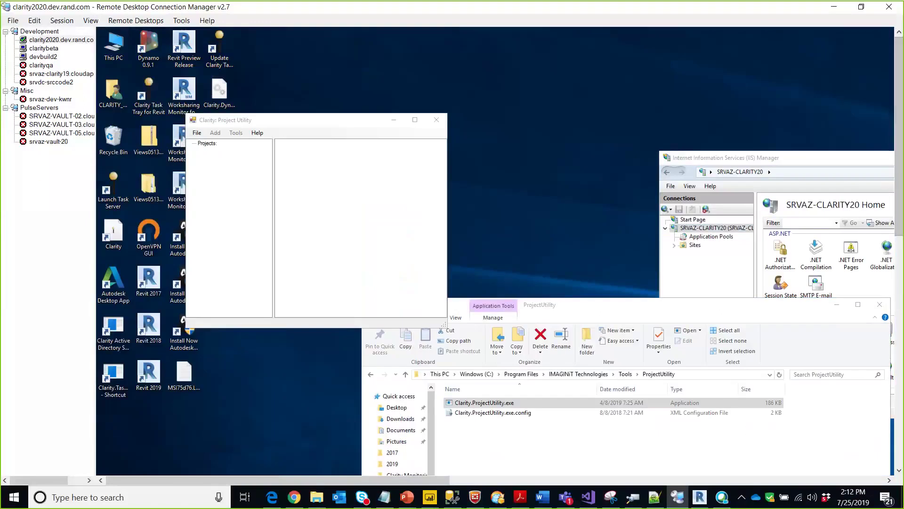
pyautogui.moveTo(899, 220); pyautogui.dragTo(899, 301)
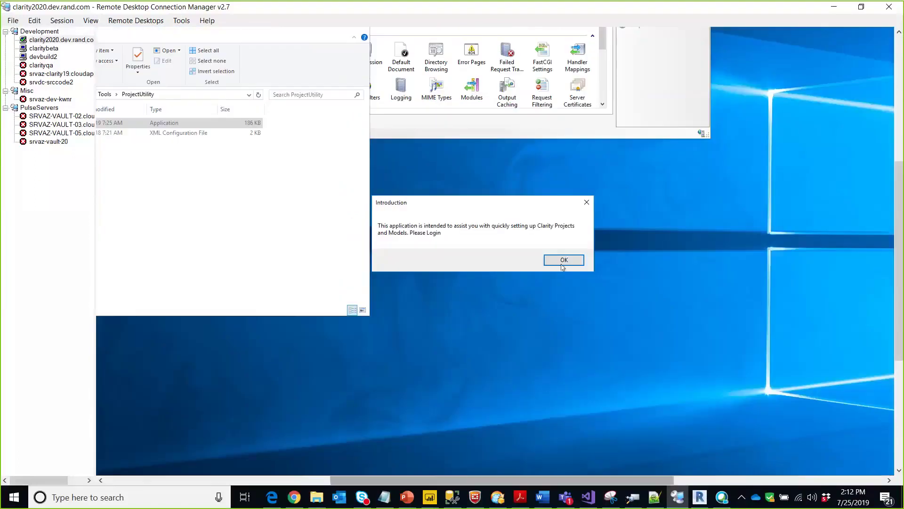
pyautogui.click(563, 262)
# - Log in to SRVAZ-CLARITY20 with the Clarity user's e-mail and password
pyautogui.moveTo(498, 481); pyautogui.dragTo(273, 480)
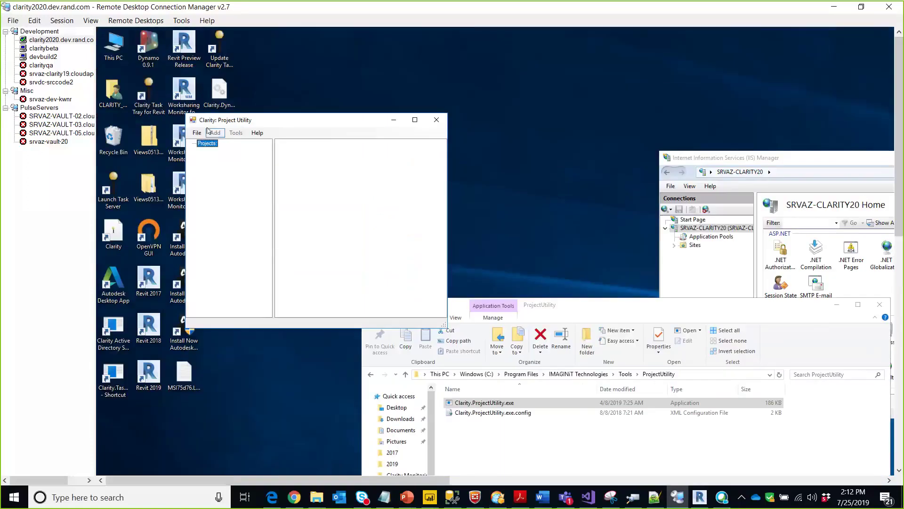
pyautogui.click(197, 132)
pyautogui.click(206, 145)
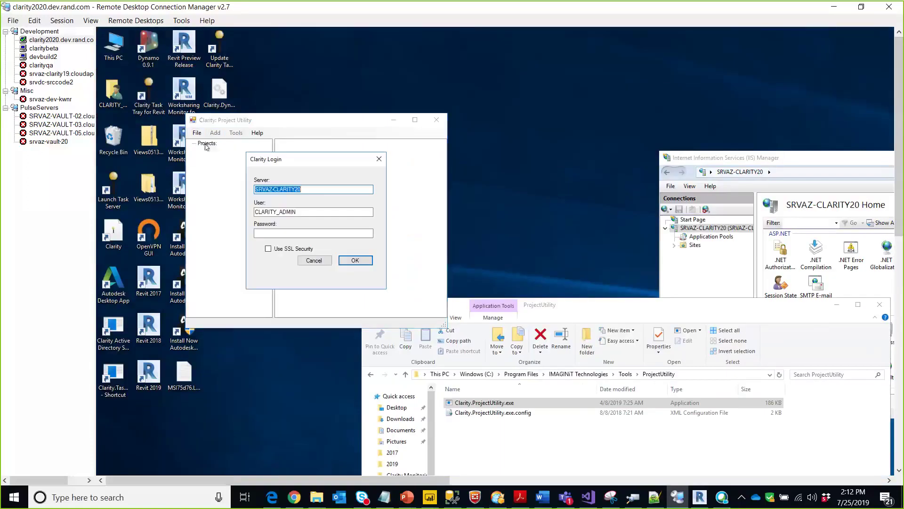
pyautogui.click(288, 234)
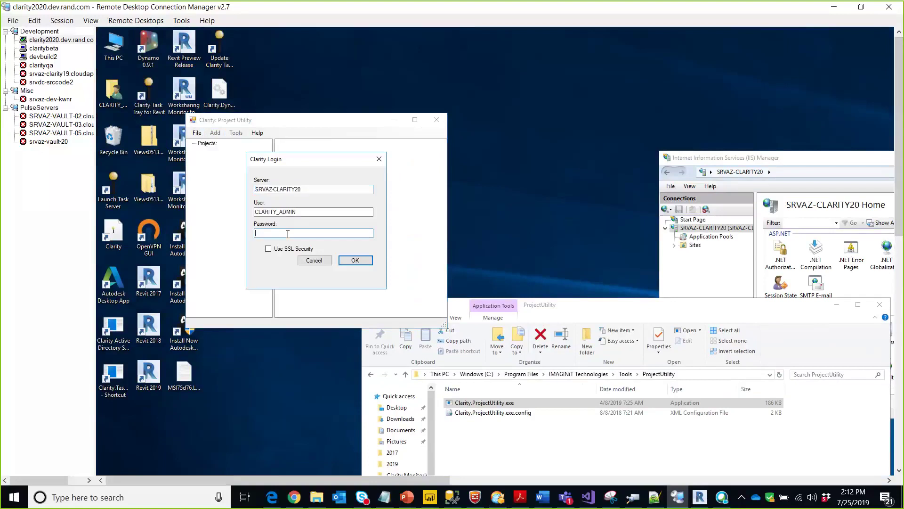
pyautogui.hotkey('shift', 'Tab')
pyautogui.press('Tab')
pyautogui.hotkey('shift', 'Tab')
pyautogui.write('••••••••')
pyautogui.click(355, 260)
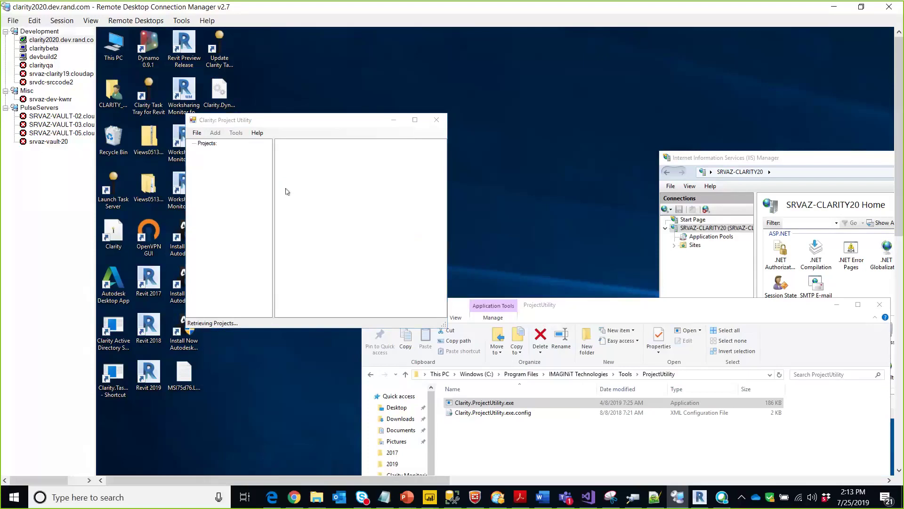
# - Dismiss the Login Issue message reporting invalid column name errors
pyautogui.moveTo(902, 177); pyautogui.dragTo(903, 275)
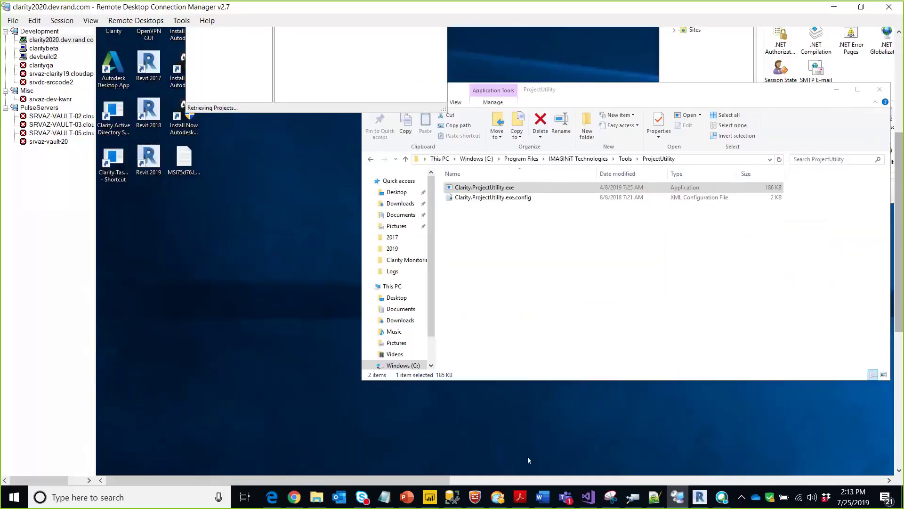
pyautogui.moveTo(409, 481); pyautogui.dragTo(524, 483)
pyautogui.click(711, 331)
pyautogui.moveTo(899, 264); pyautogui.dragTo(899, 263)
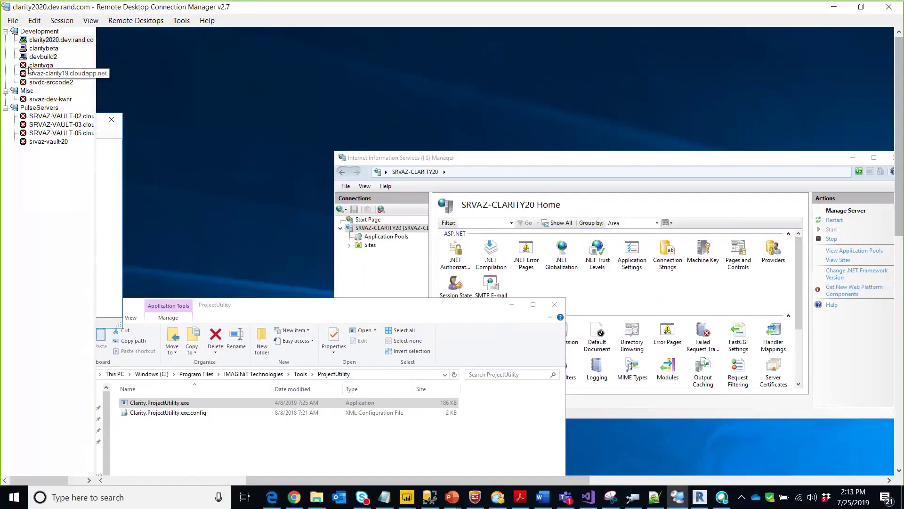
# - Switch to the claritybeta session showing Add Project(s) with three Audubon central models checked
pyautogui.click(44, 49)
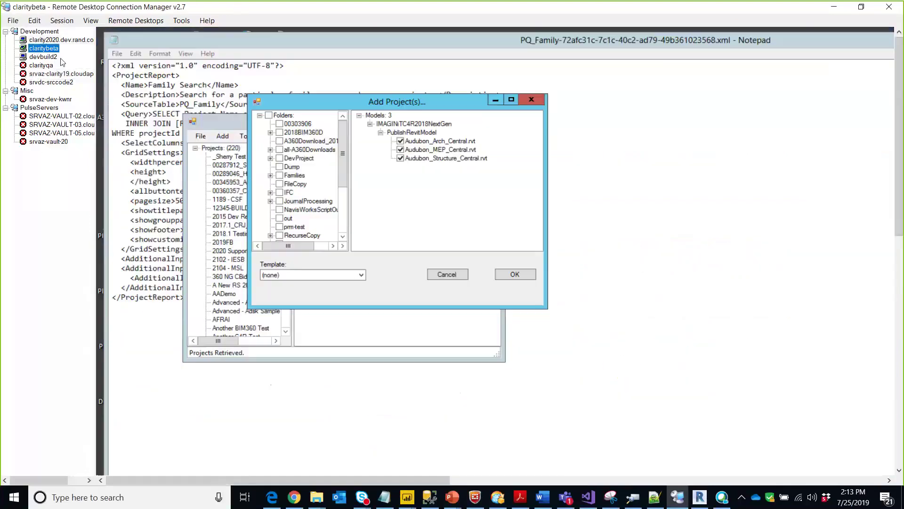
pyautogui.click(448, 274)
pyautogui.moveTo(901, 208); pyautogui.dragTo(891, 255)
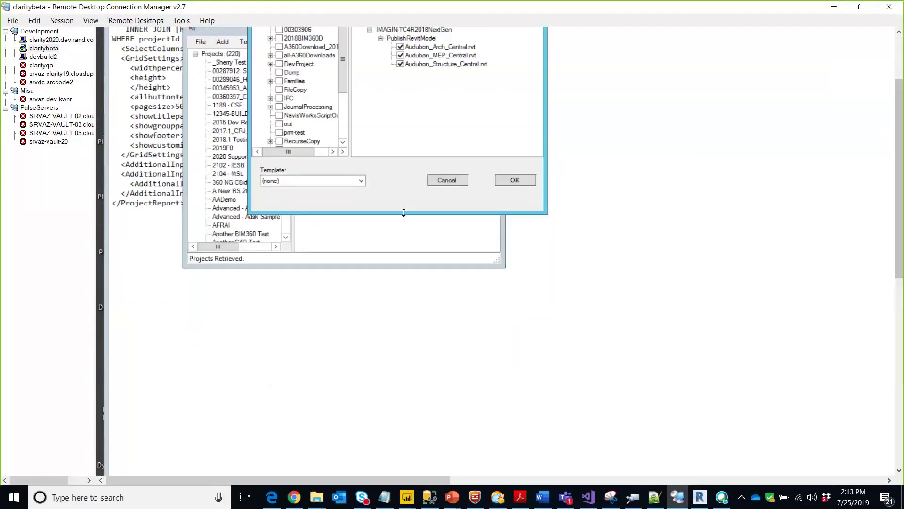
pyautogui.moveTo(901, 284); pyautogui.dragTo(901, 471)
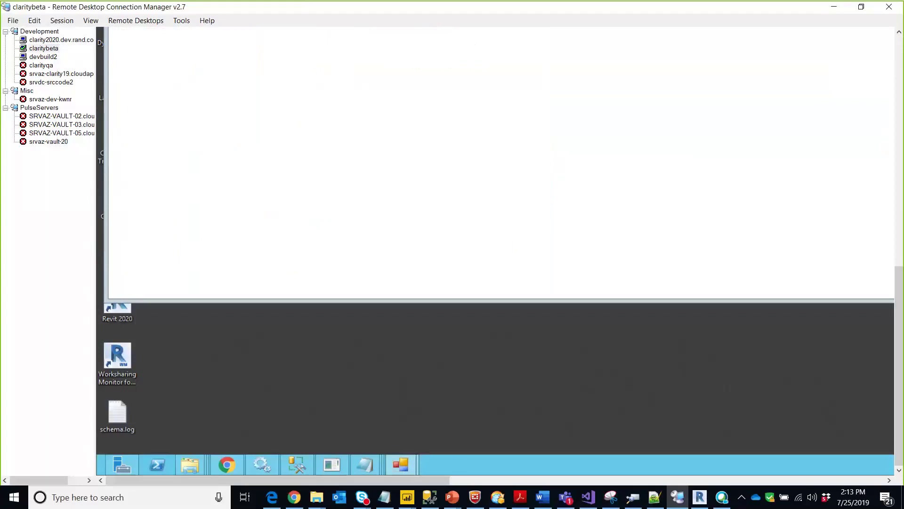
pyautogui.moveTo(900, 361); pyautogui.dragTo(886, 132)
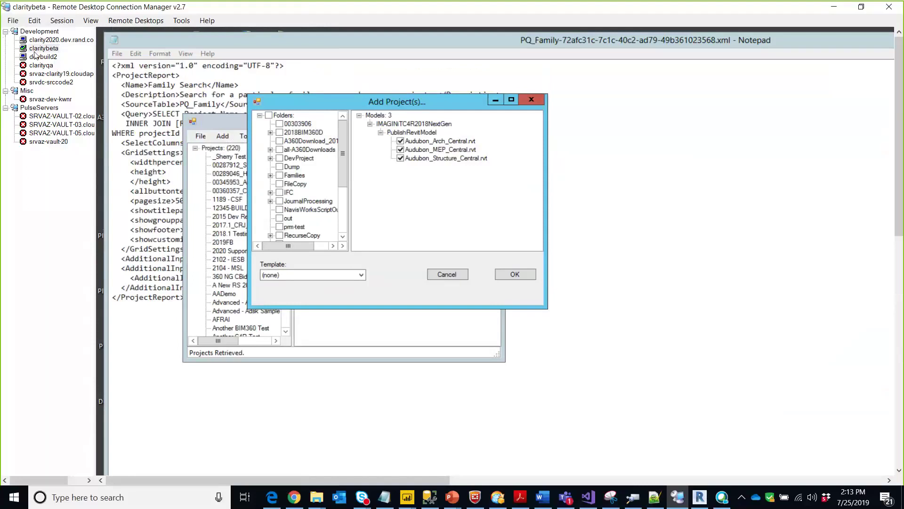
pyautogui.click(42, 49)
pyautogui.click(321, 120)
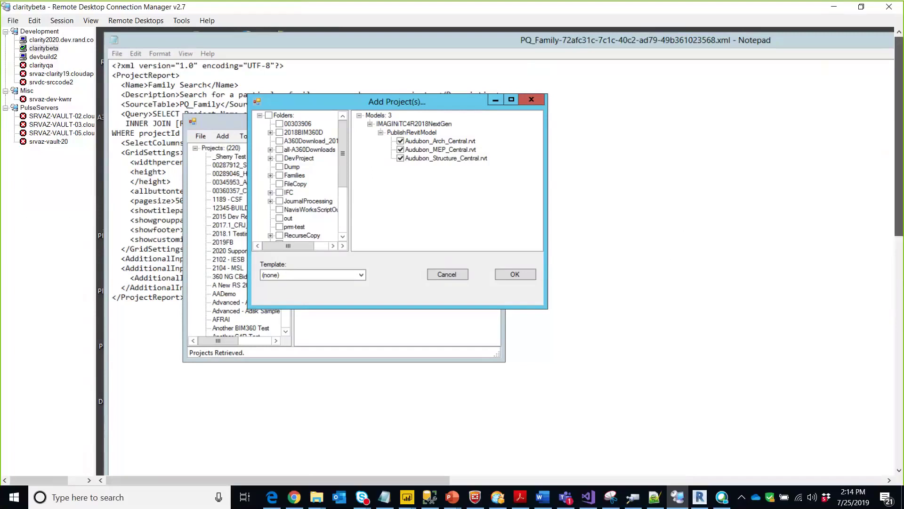
# - Reconnect the claritybeta connection so its desktop with Add Project(s) over Notepad fits the window
pyautogui.moveTo(900, 212); pyautogui.dragTo(900, 441)
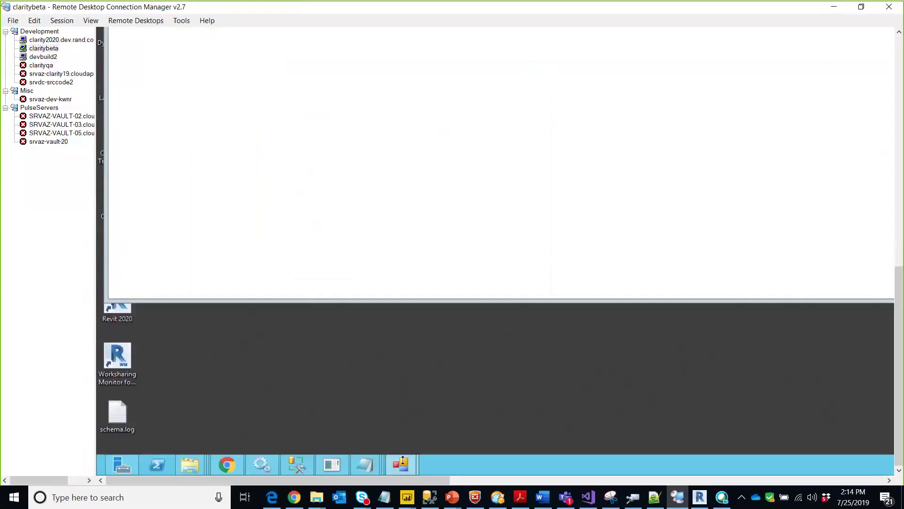
pyautogui.rightClick(49, 50)
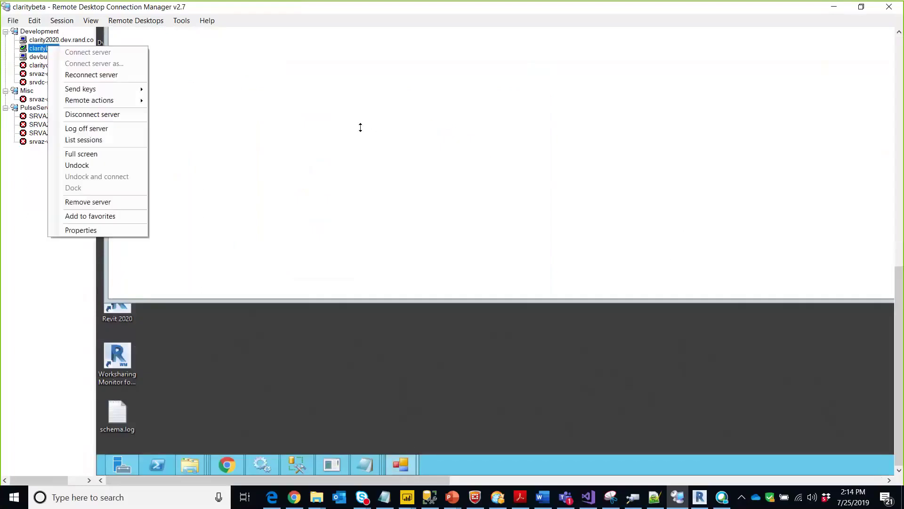
pyautogui.click(91, 75)
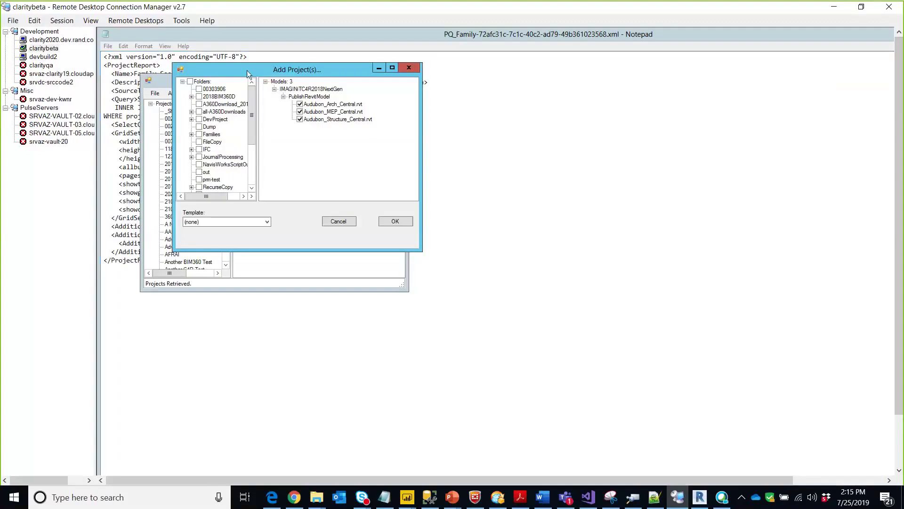
# - Cancel the old project selection and start adding file-based projects from \\claritybeta\Temp
pyautogui.moveTo(247, 69); pyautogui.dragTo(298, 77)
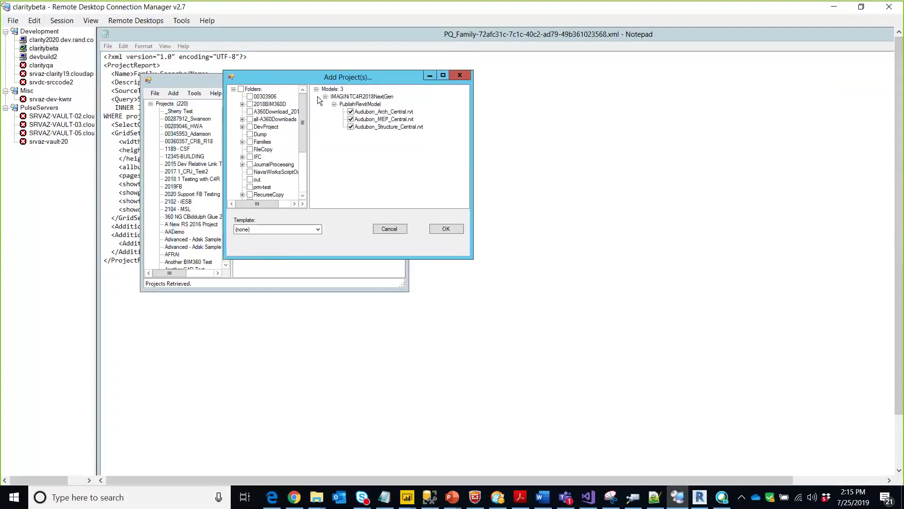
pyautogui.click(389, 229)
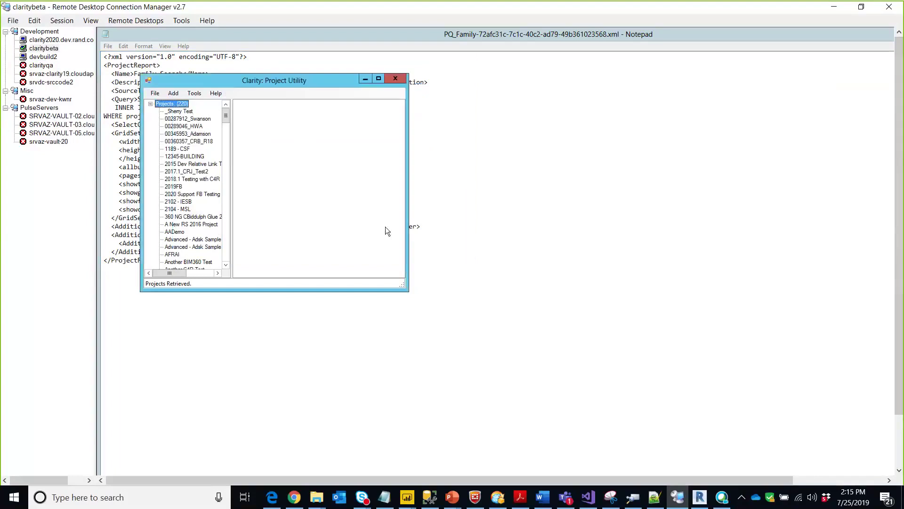
pyautogui.click(173, 92)
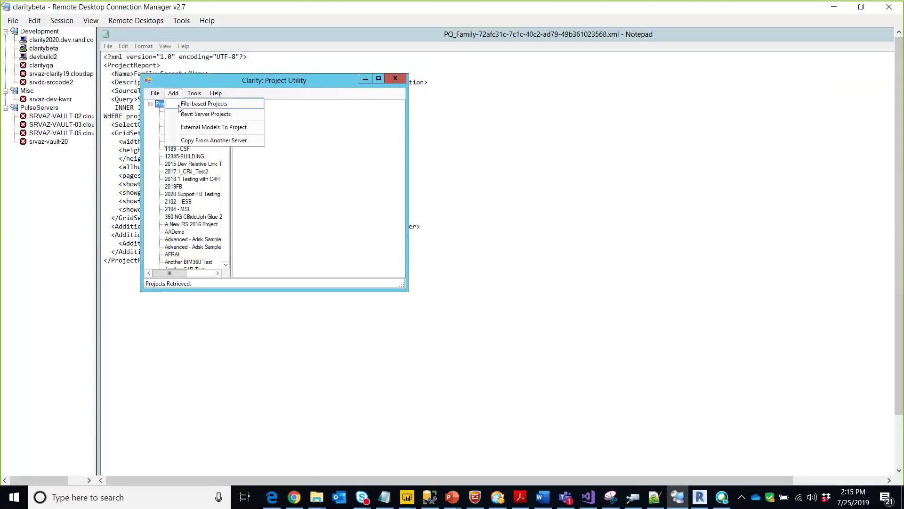
pyautogui.click(178, 100)
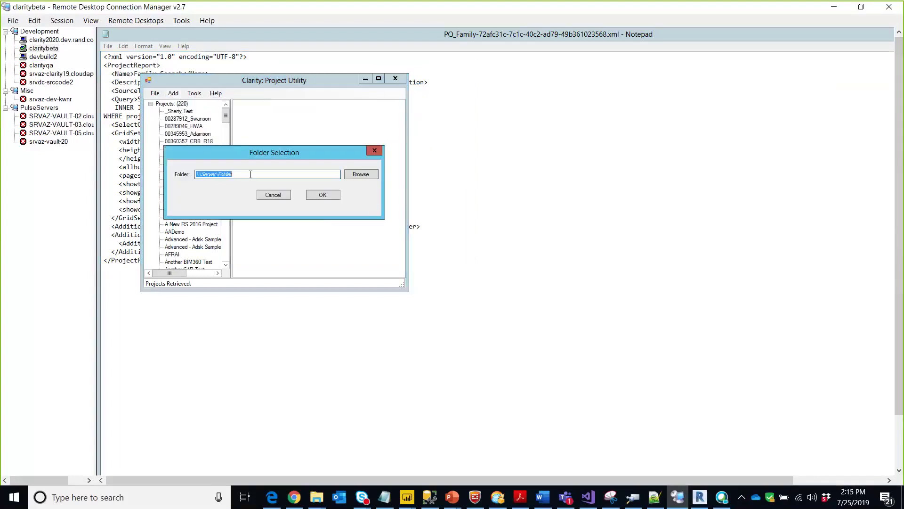
pyautogui.write('\\\\claritybeta\\Temp')
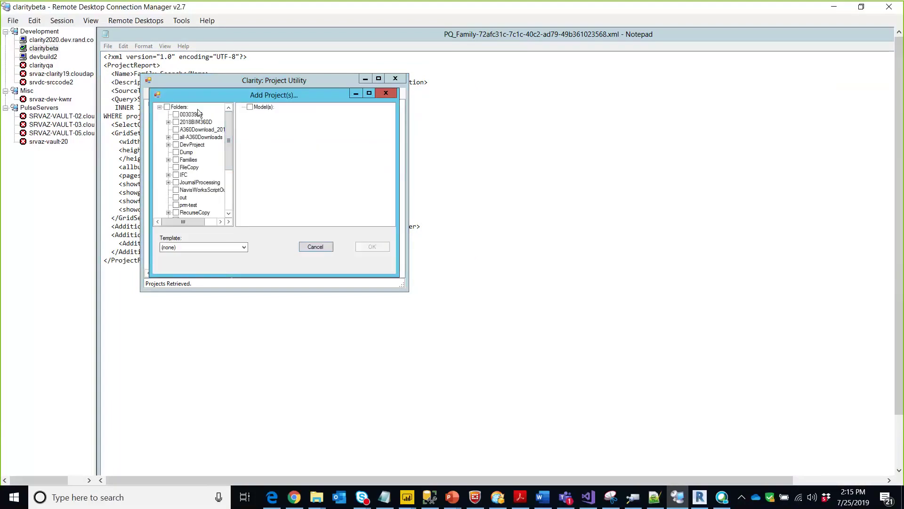
# - Include the 2018BIM360D and RevitFiles folders and choose the 2017.1_CRJ_Test2 template
pyautogui.click(190, 114)
pyautogui.click(191, 122)
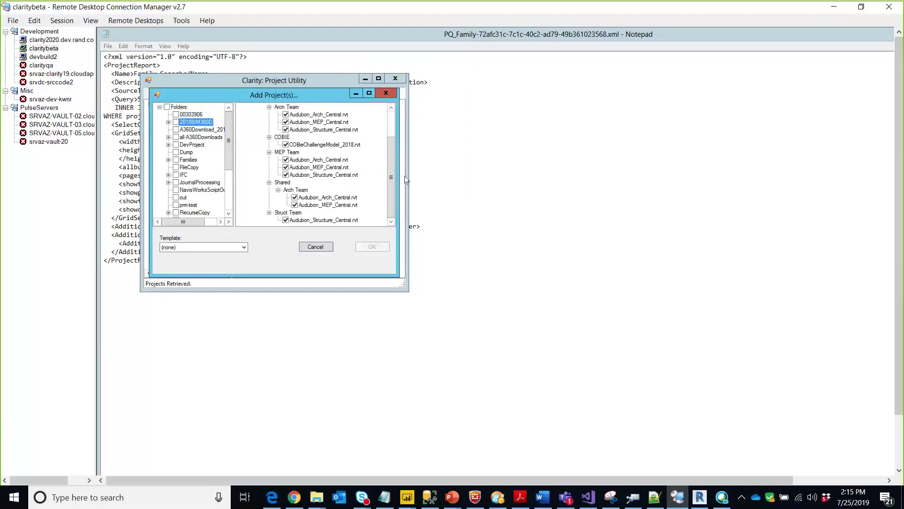
pyautogui.moveTo(392, 175); pyautogui.dragTo(399, 195)
pyautogui.click(177, 122)
pyautogui.moveTo(228, 145); pyautogui.dragTo(233, 165)
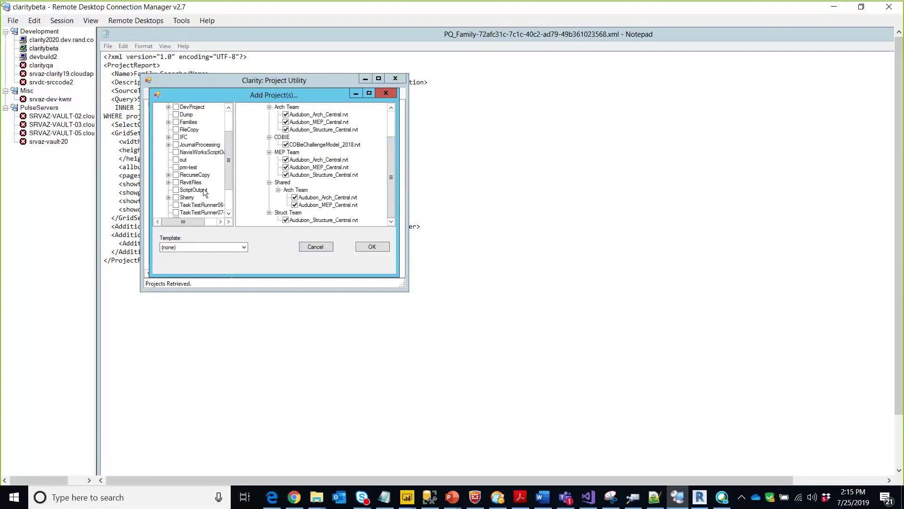
pyautogui.click(176, 182)
pyautogui.moveTo(228, 173); pyautogui.dragTo(229, 193)
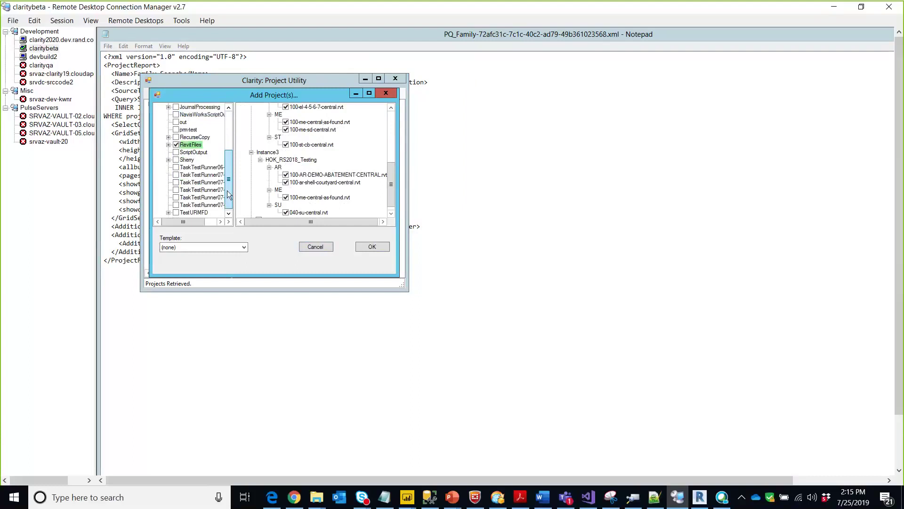
pyautogui.click(183, 248)
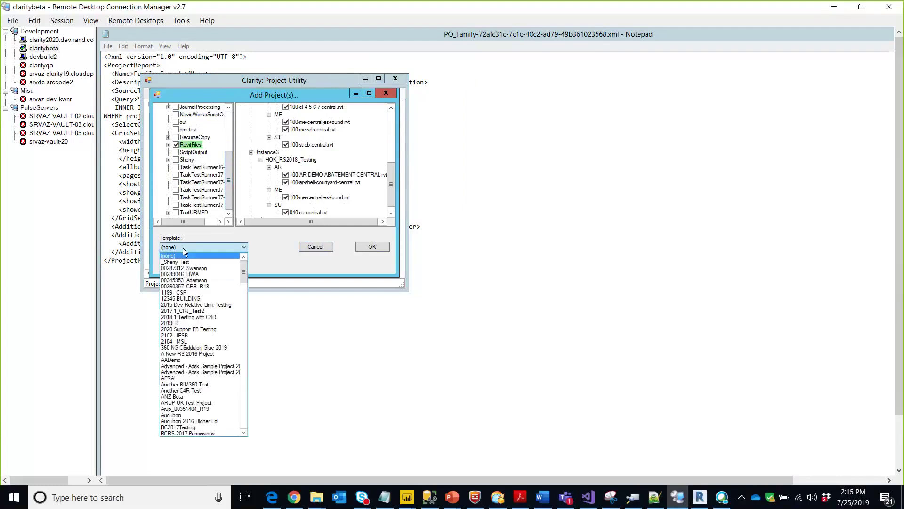
pyautogui.click(189, 311)
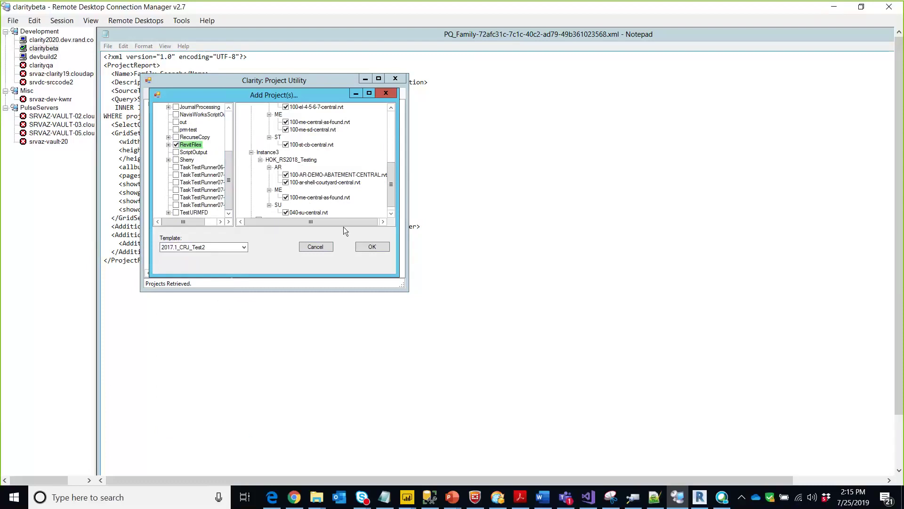
# - View the Rename Project option for 2018BIM360D, then cancel Add Project(s) without adding anything
pyautogui.moveTo(231, 176); pyautogui.dragTo(231, 128)
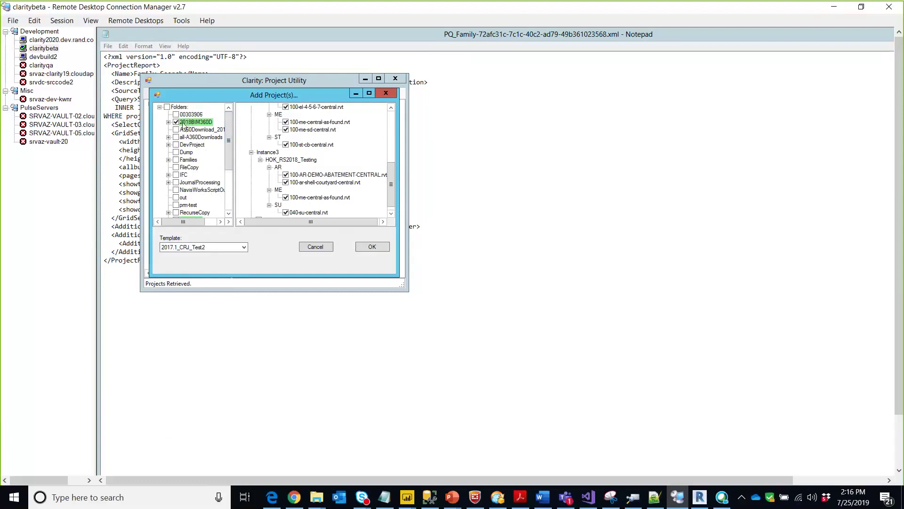
pyautogui.click(193, 124)
pyautogui.rightClick(193, 124)
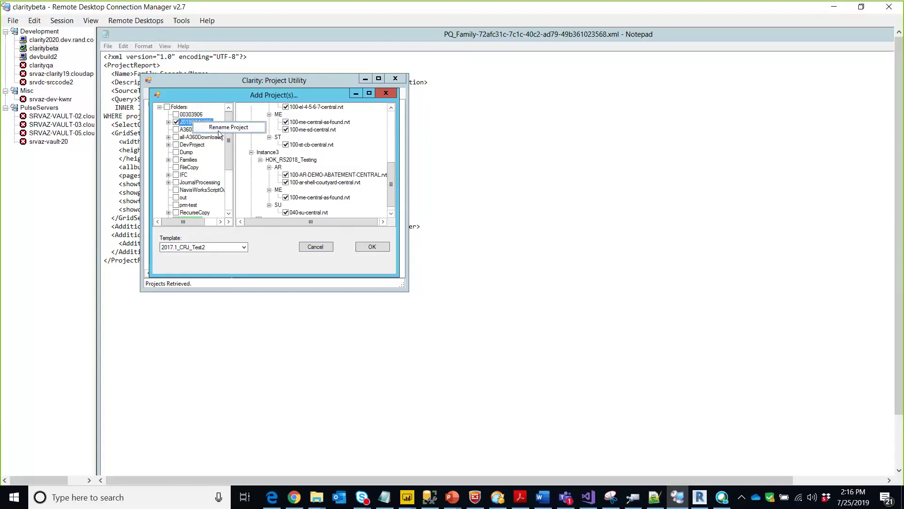
pyautogui.click(242, 98)
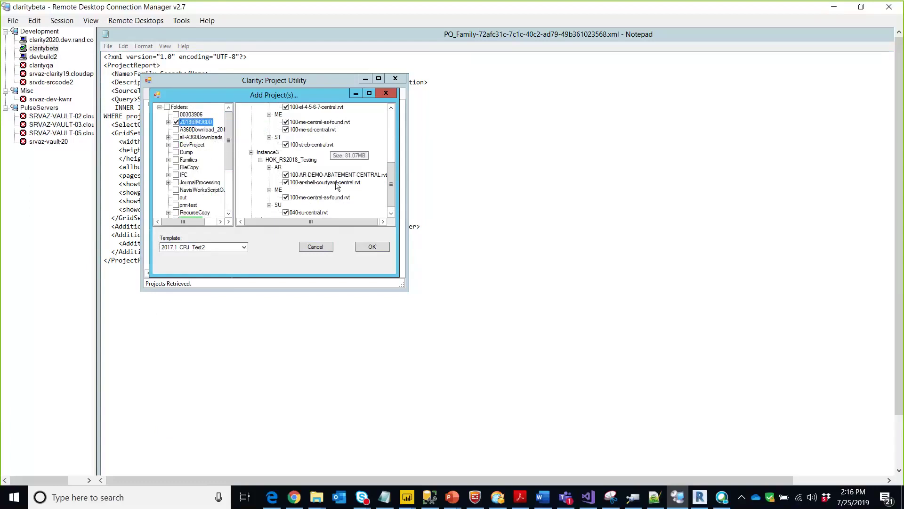
pyautogui.click(315, 247)
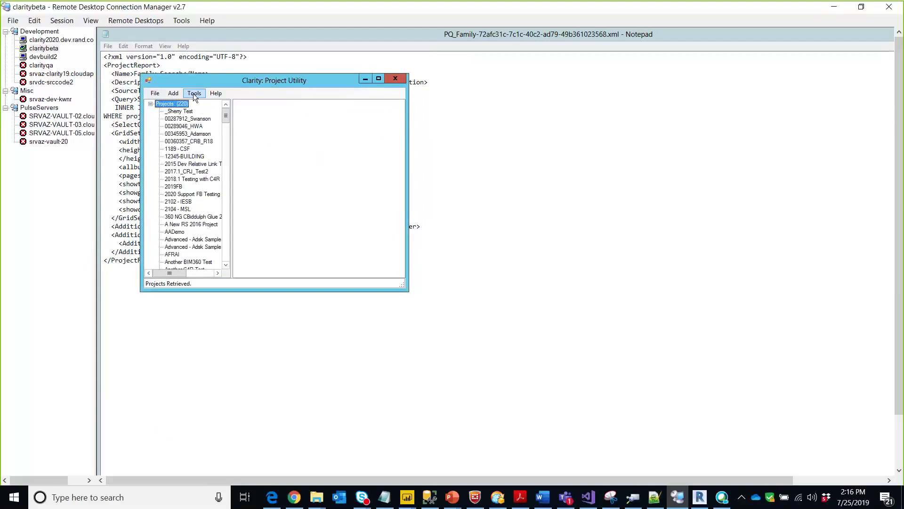
pyautogui.click(193, 94)
# - Open the Tag Manager and keep projects grouped by office
pyautogui.click(213, 105)
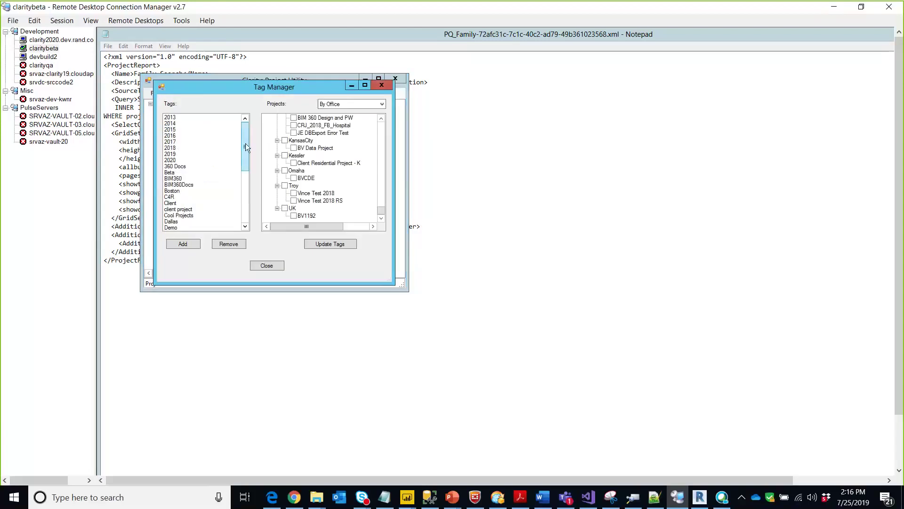
pyautogui.moveTo(246, 147); pyautogui.dragTo(248, 169)
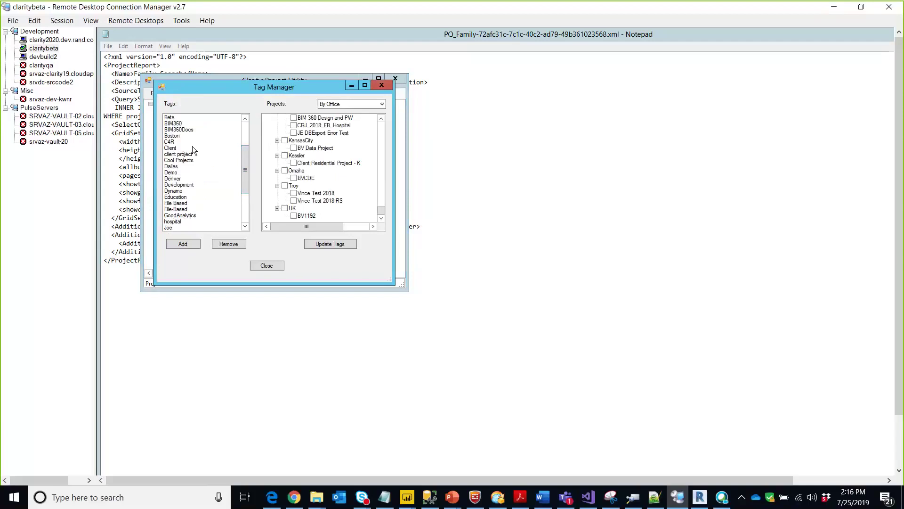
pyautogui.click(200, 136)
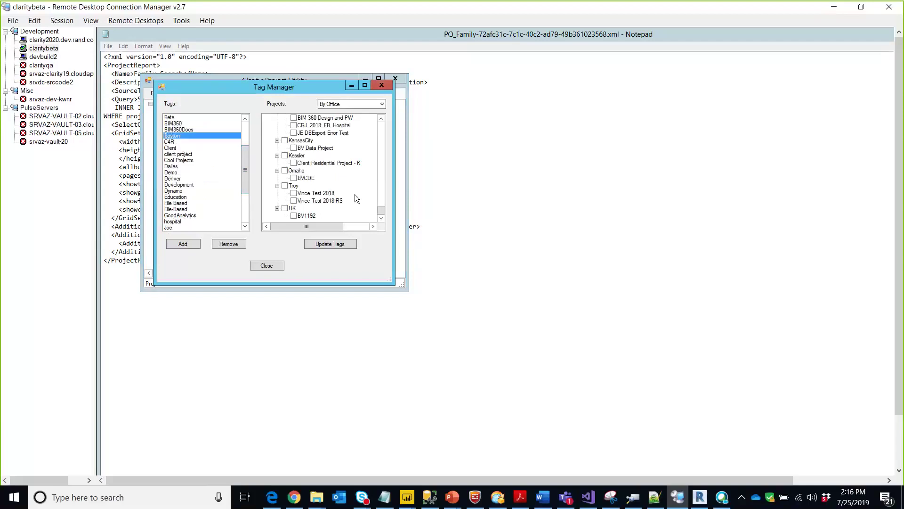
pyautogui.click(351, 105)
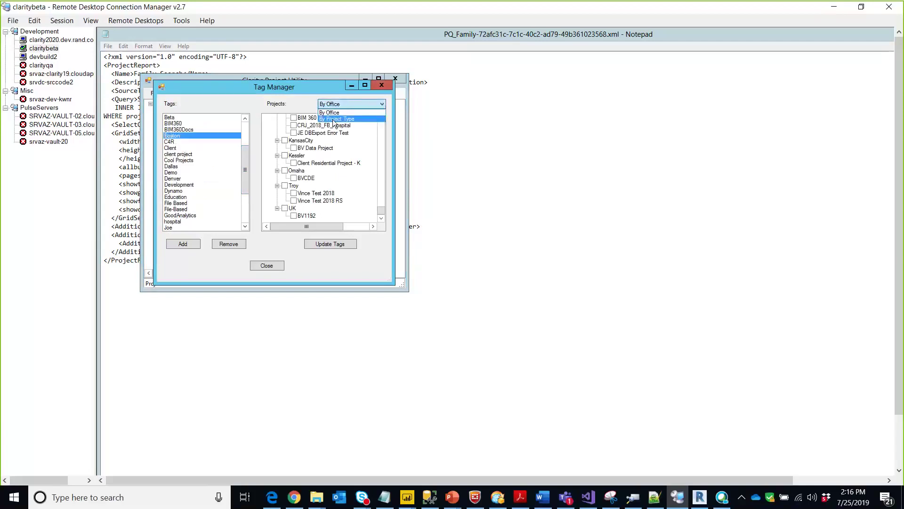
pyautogui.click(210, 186)
# - Tag 00287912_Swanson, 00360357_CRB_R18, 1189 - CSF and 12345-BUILDING as Development, then close
pyautogui.click(223, 184)
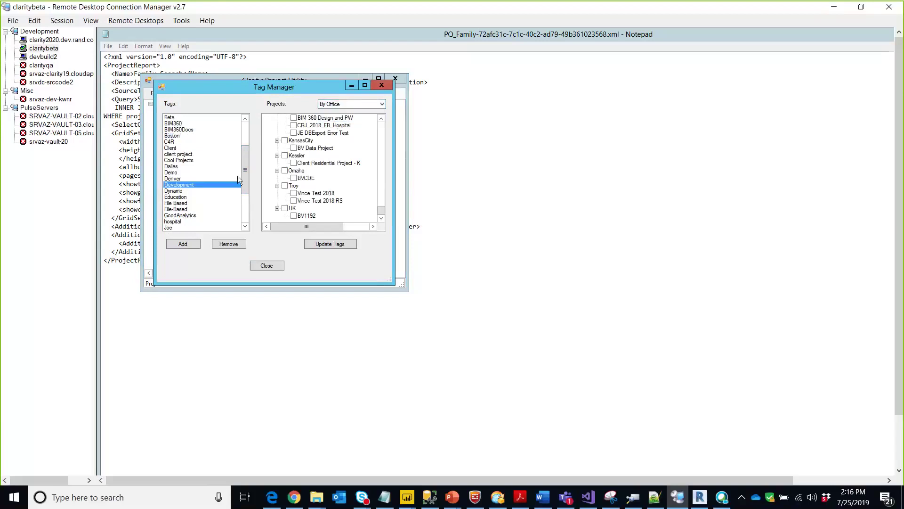
pyautogui.moveTo(245, 171); pyautogui.dragTo(247, 193)
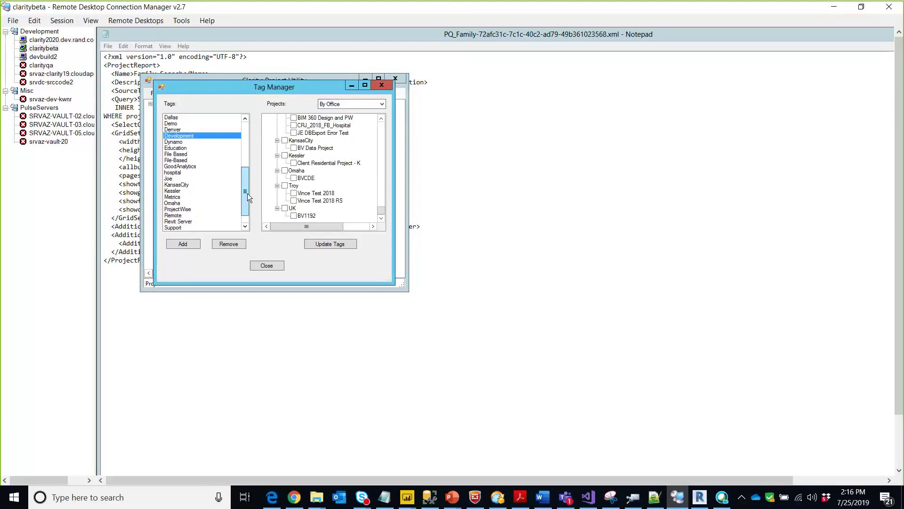
pyautogui.scroll(15, 376, 191)
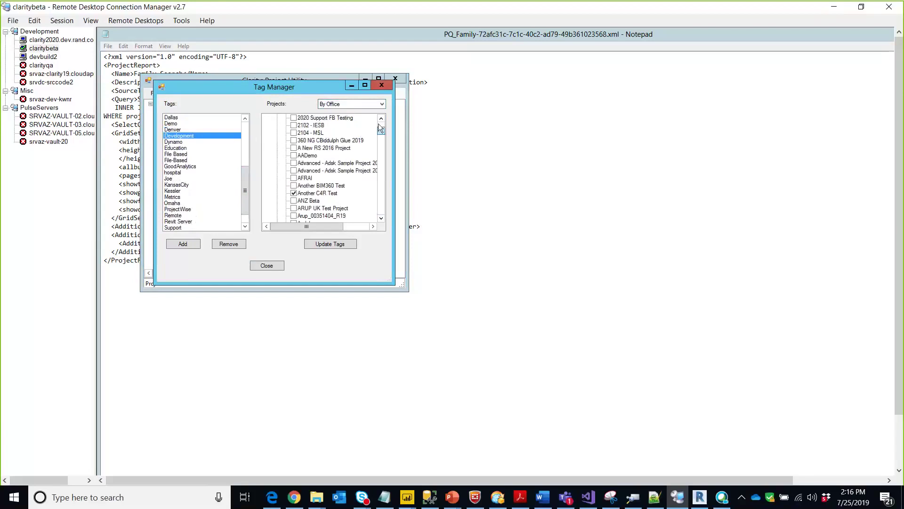
pyautogui.click(294, 140)
pyautogui.click(298, 155)
pyautogui.click(293, 163)
pyautogui.click(293, 170)
pyautogui.click(294, 178)
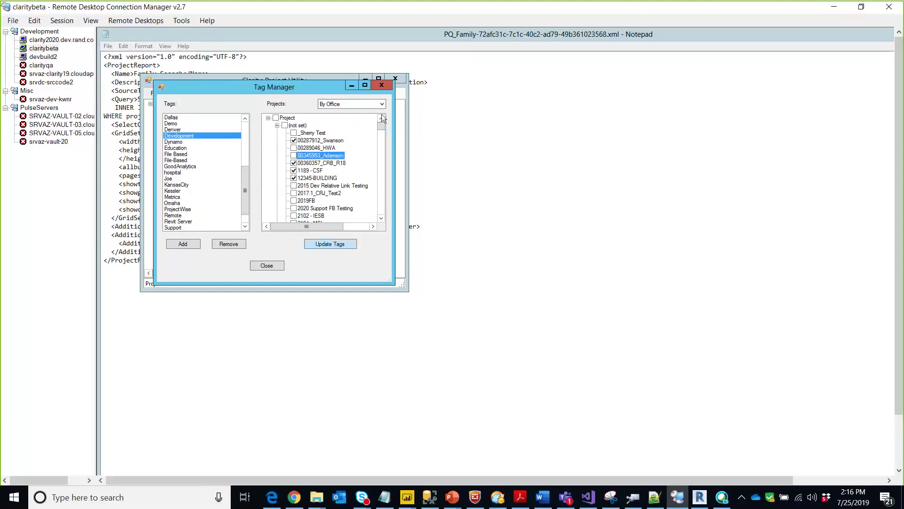
pyautogui.moveTo(381, 125); pyautogui.dragTo(381, 129)
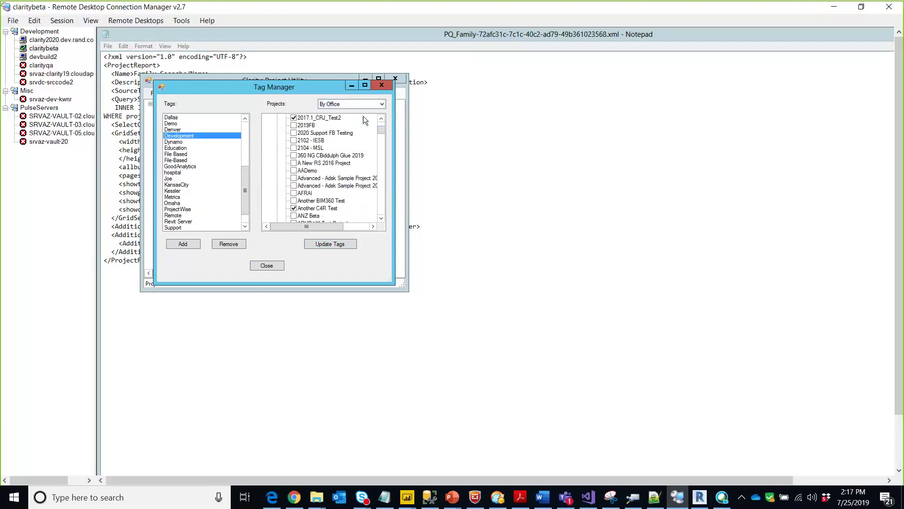
pyautogui.click(264, 265)
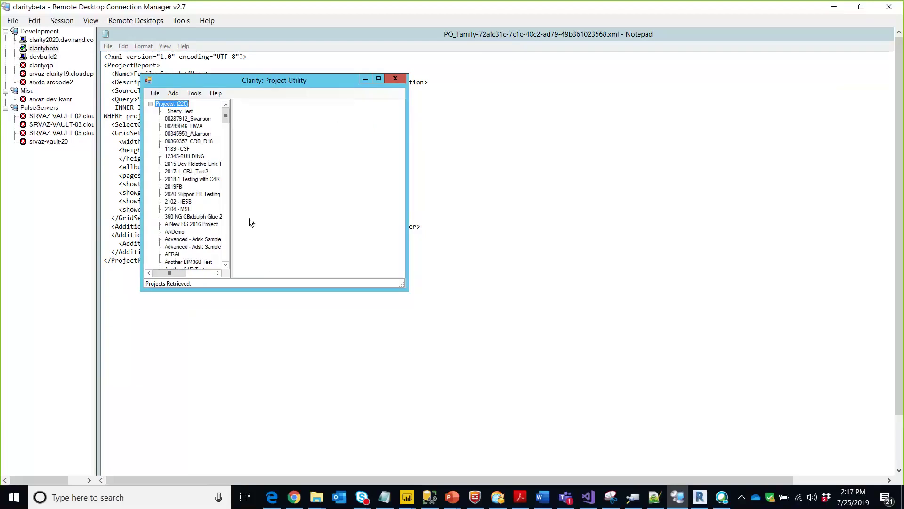
# - Show the 2018.1 Testing with C4R models and open its empty External Models dialog
pyautogui.click(177, 94)
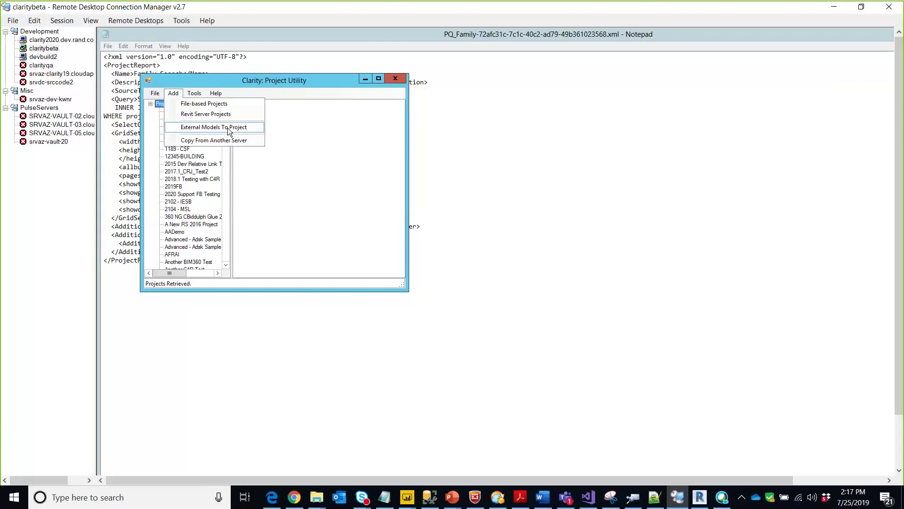
pyautogui.click(207, 181)
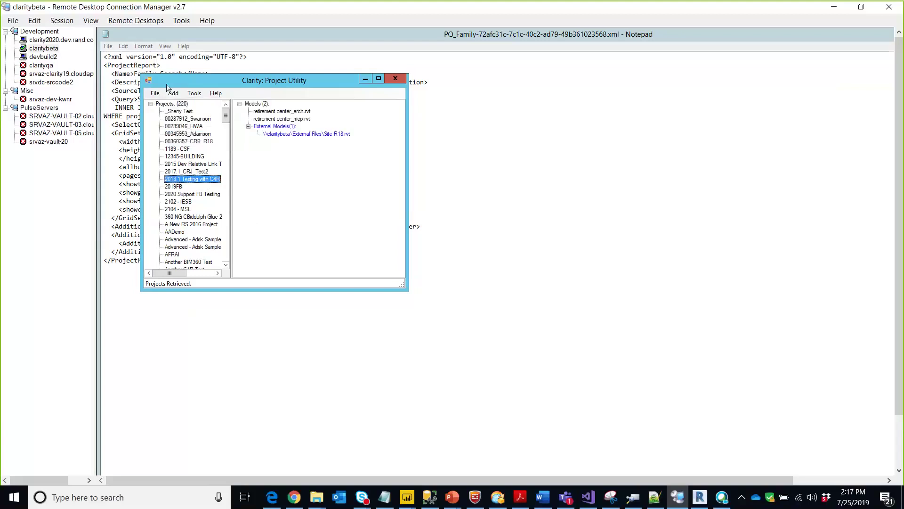
pyautogui.click(173, 93)
pyautogui.click(191, 128)
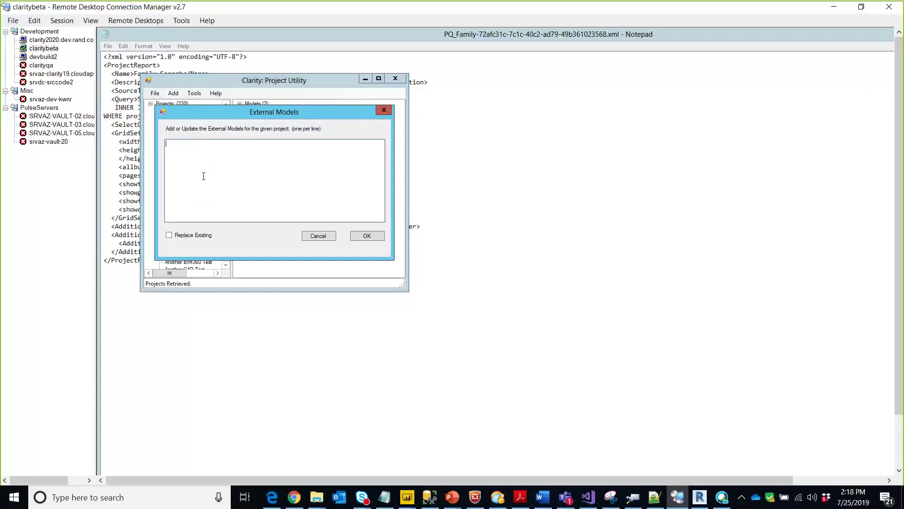
# - Cancel the External Models form without adding any external models
pyautogui.click(329, 237)
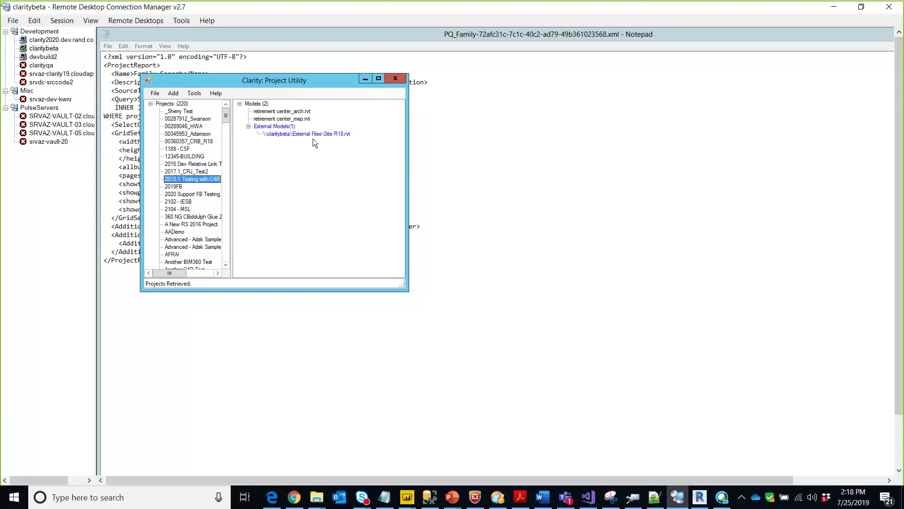
# - Glance at the Add menu options unused, then minimize the Remote Desktop Connection Manager window
pyautogui.click(175, 93)
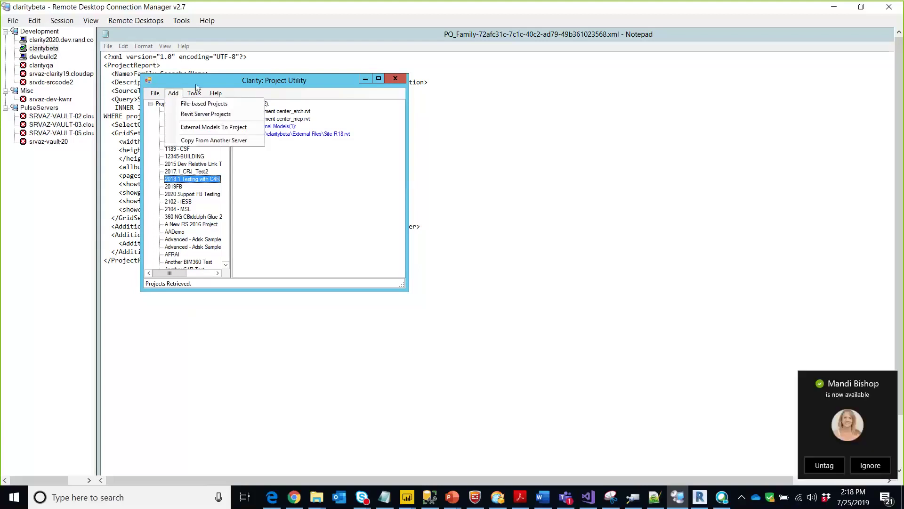
pyautogui.click(196, 85)
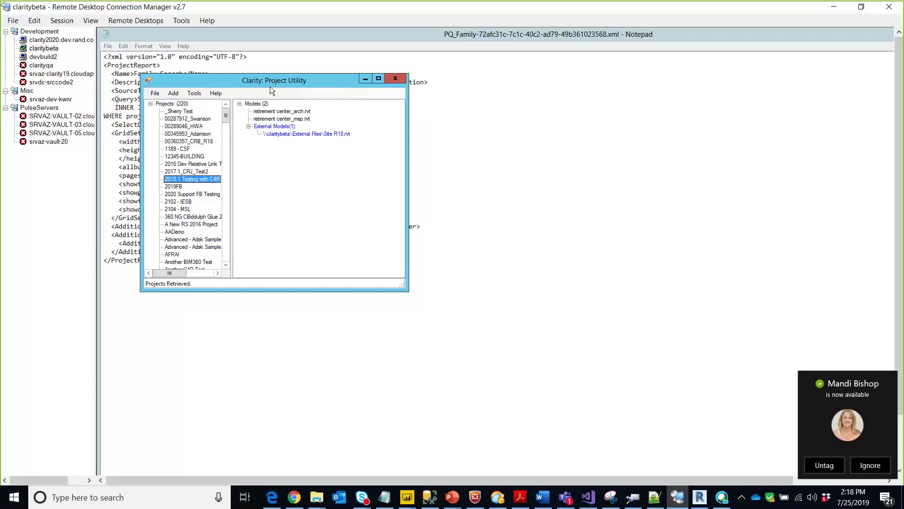
pyautogui.click(835, 8)
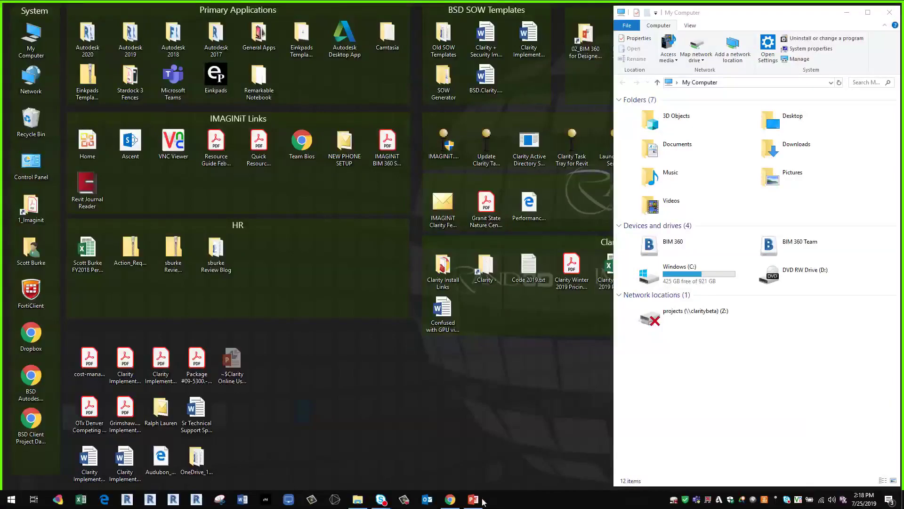
# - Present PowerPoint slide 4, Topics for today, full-screen, then return to Clarity's Projects page
pyautogui.click(472, 499)
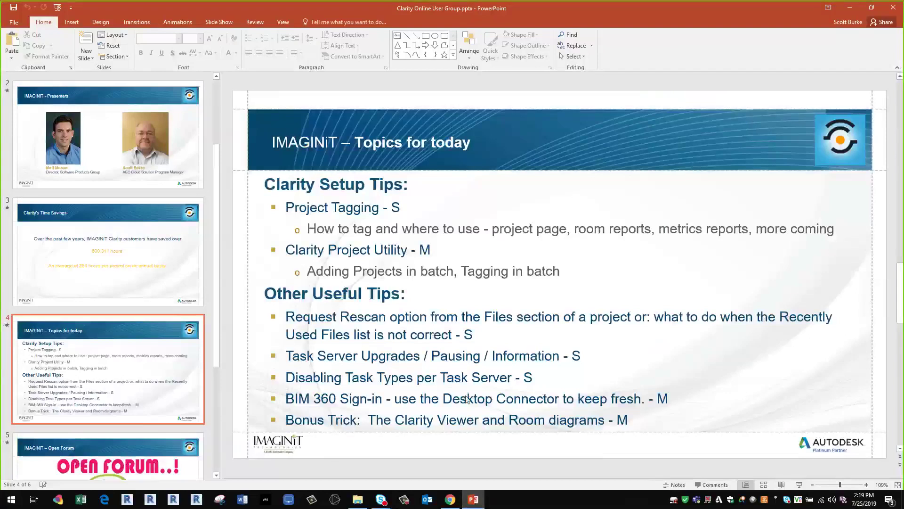
pyautogui.hotkey('alt', 'Tab')
pyautogui.hotkey('alt', 'Tab')
pyautogui.hotkey('alt', 'Tab')
pyautogui.hotkey('alt', 'Tab')
pyautogui.hotkey('alt', 'Tab')
pyautogui.hotkey('shift', 'F5')
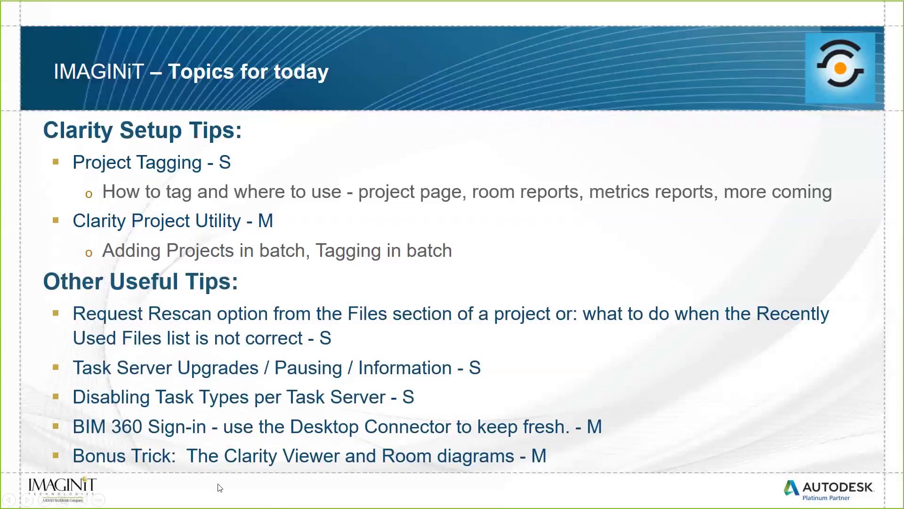
pyautogui.press('Escape')
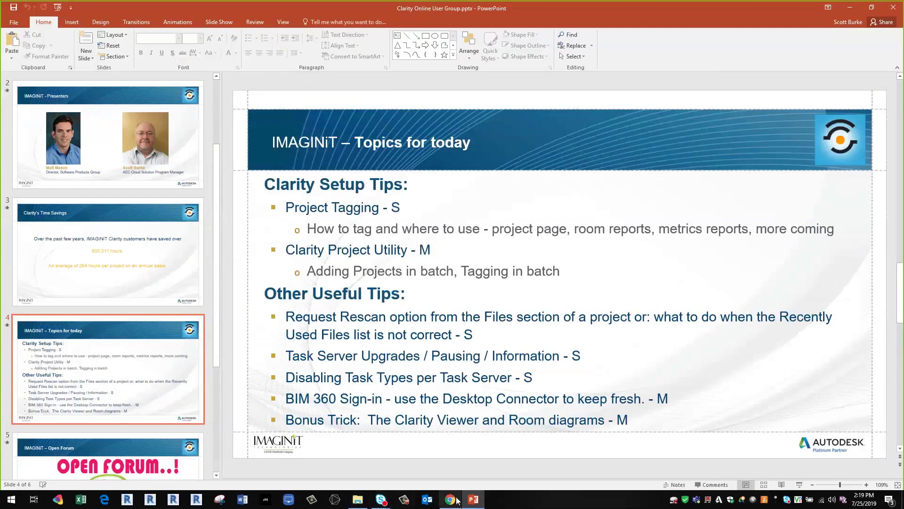
pyautogui.click(450, 500)
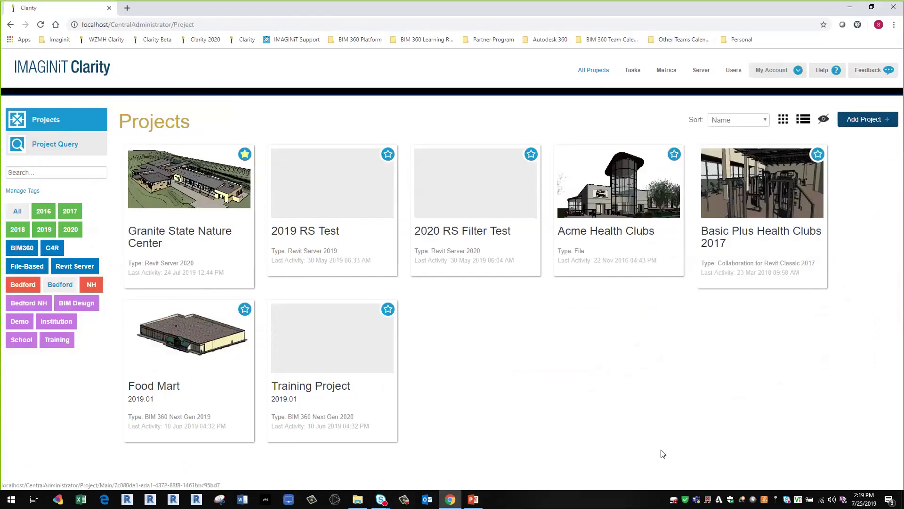
# - Open Granite State Nature Center's admin menu and Project Home, then All Projects and Add Project
pyautogui.click(213, 174)
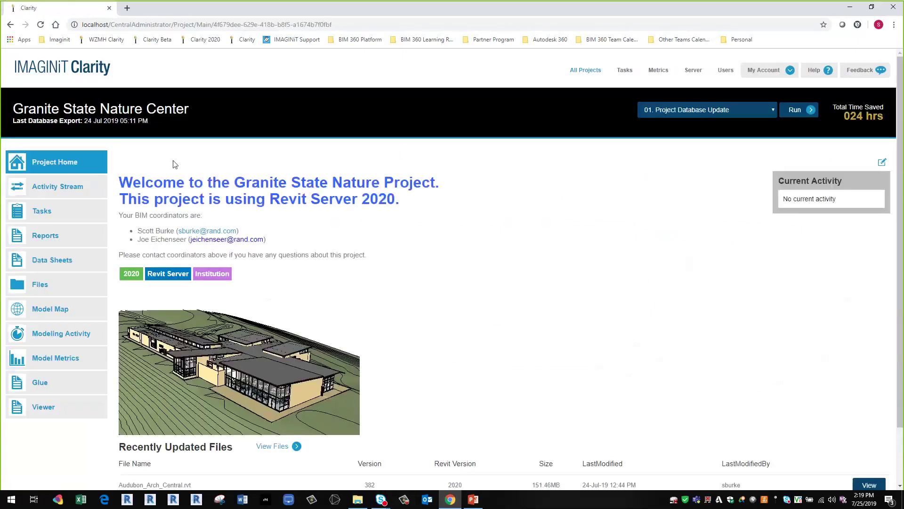
pyautogui.scroll(-3, 266, 283)
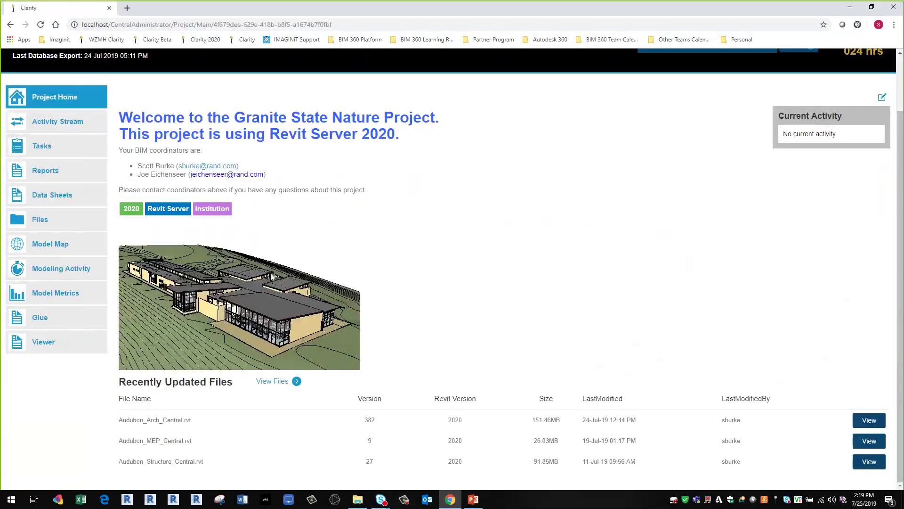
pyautogui.click(882, 97)
pyautogui.click(79, 101)
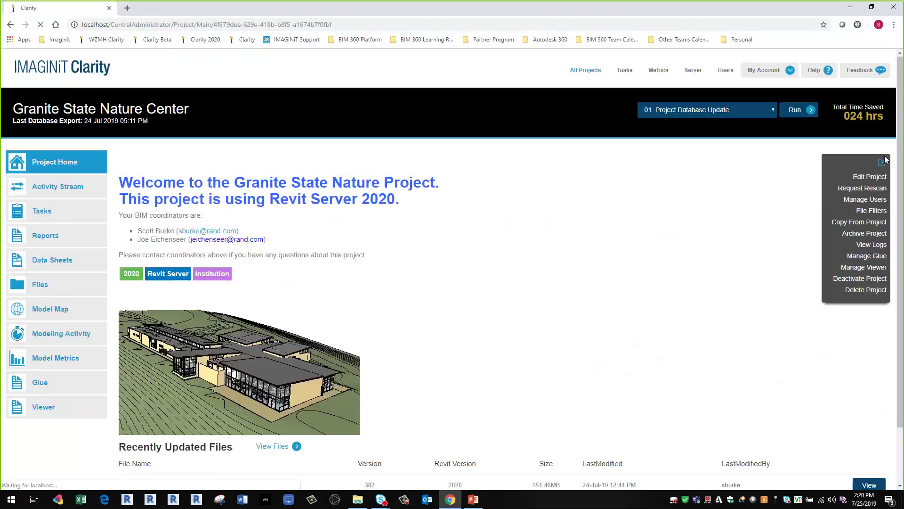
pyautogui.click(589, 71)
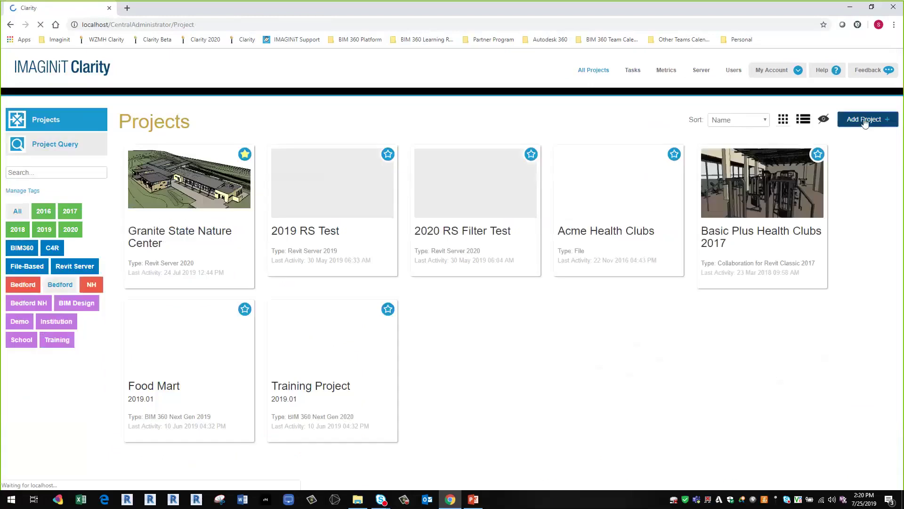
pyautogui.click(867, 121)
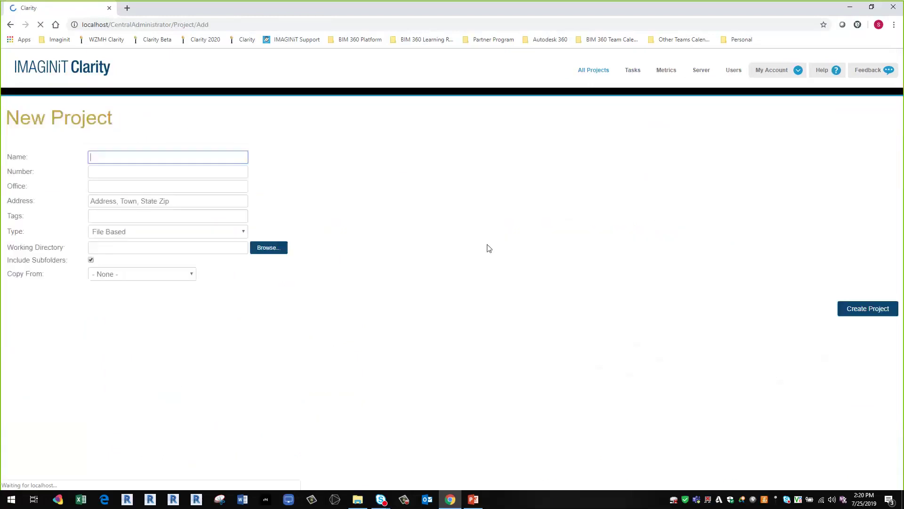
# - Set the new project's Type to BIM 360 Next Gen and browse the available BIM 360 projects
pyautogui.click(238, 232)
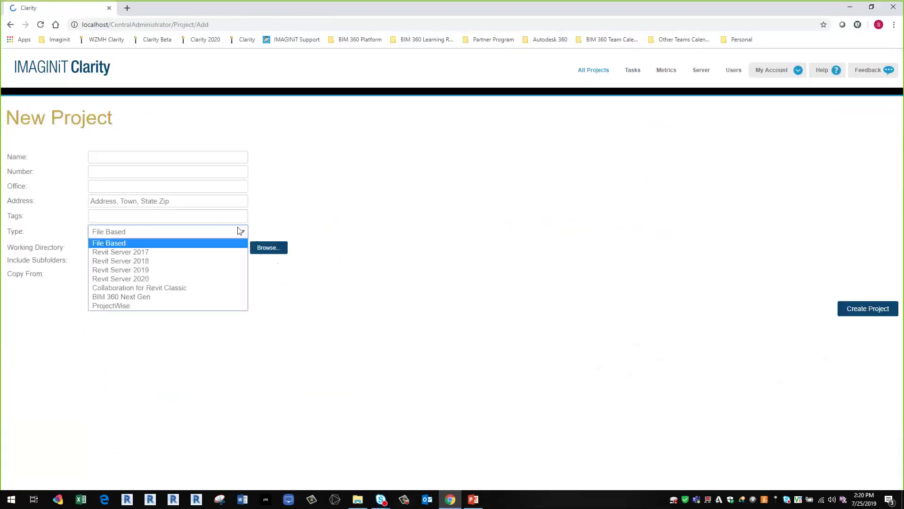
pyautogui.click(179, 297)
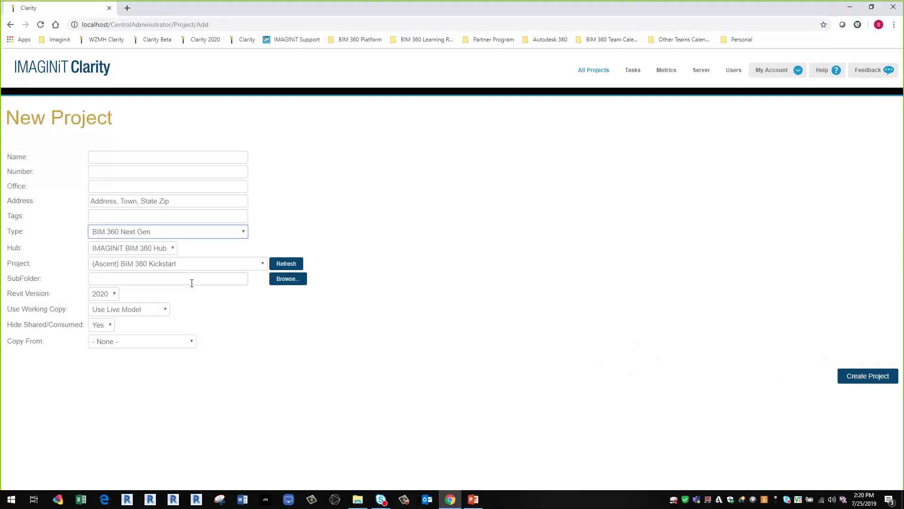
pyautogui.click(215, 265)
pyautogui.click(213, 267)
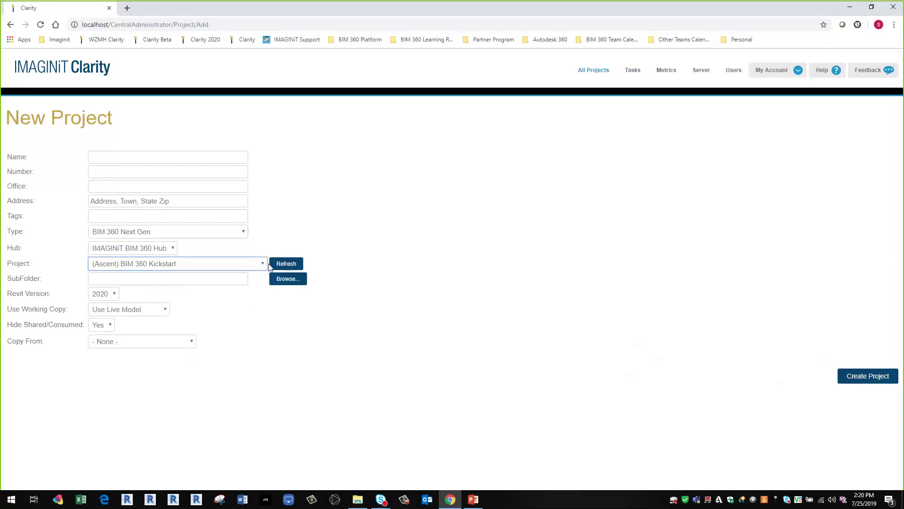
pyautogui.click(262, 263)
pyautogui.scroll(-1, 127, 445)
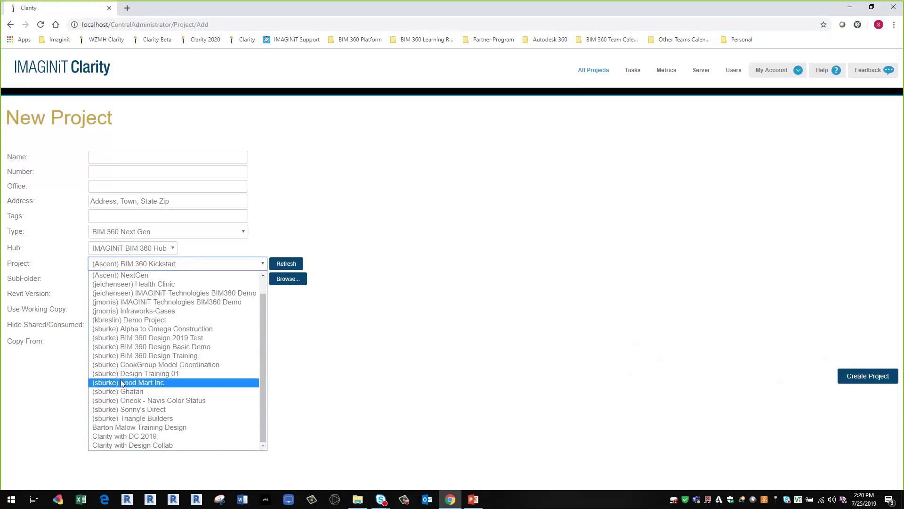
pyautogui.click(418, 224)
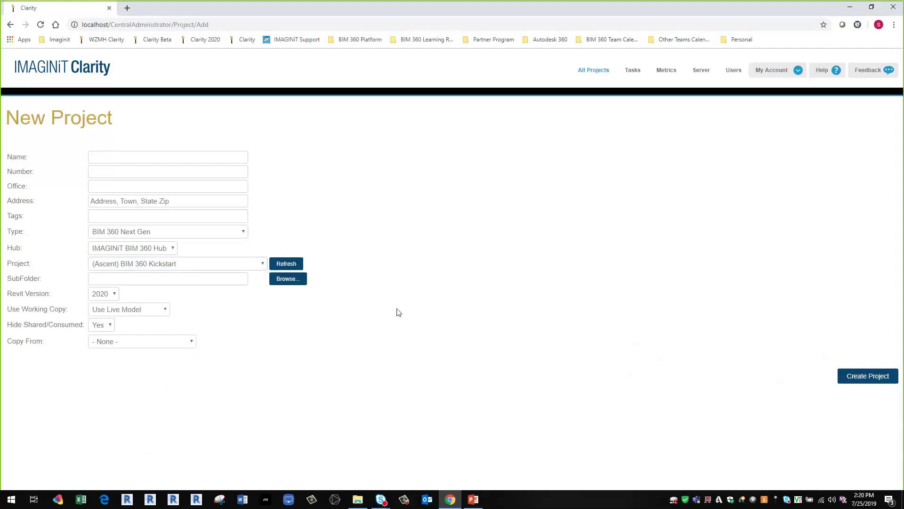
pyautogui.click(261, 265)
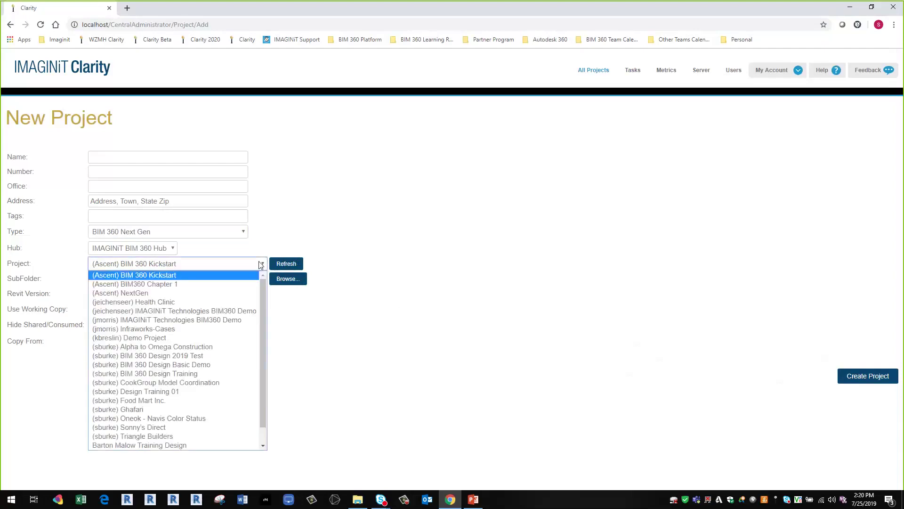
pyautogui.click(286, 263)
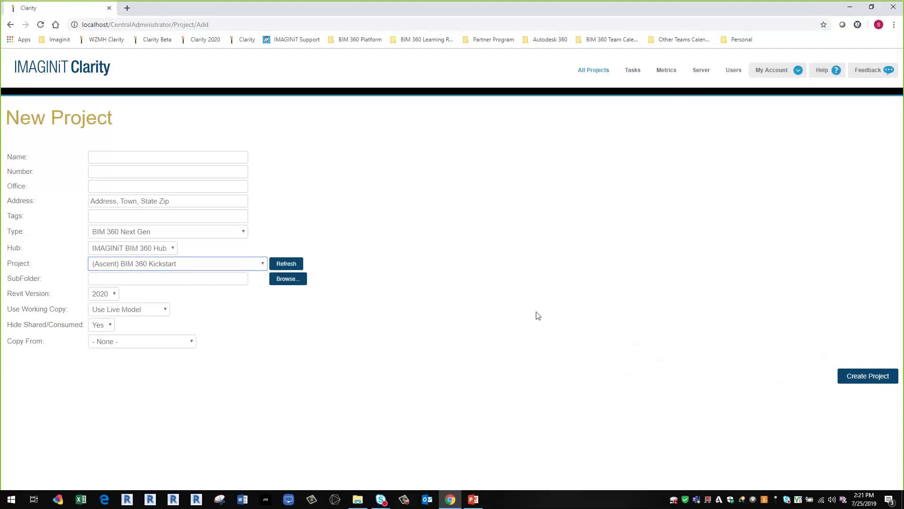
# - Abandon the unsaved project for All Projects, briefly showing PowerPoint before returning to Clarity
pyautogui.click(583, 72)
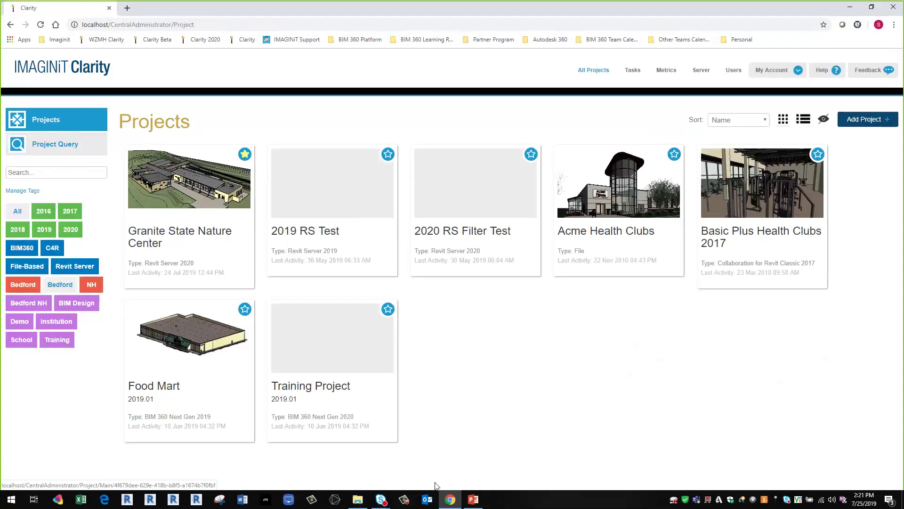
pyautogui.click(472, 500)
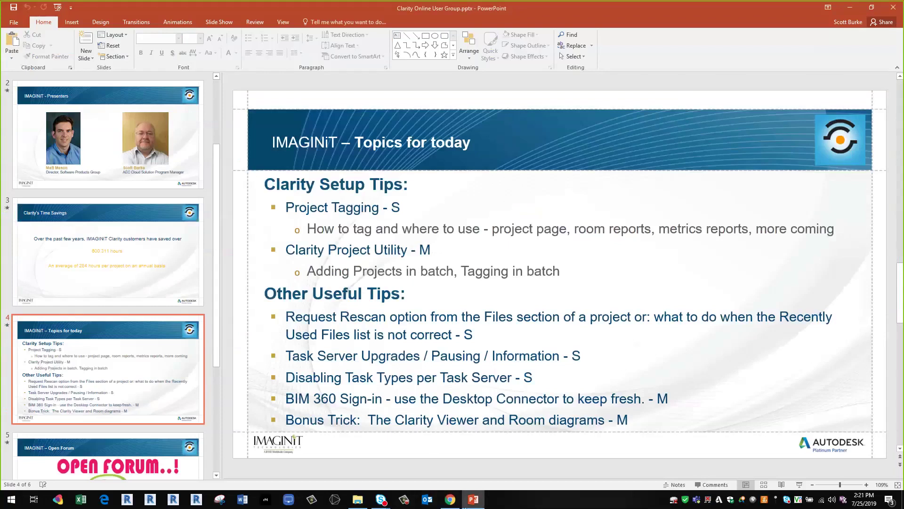
pyautogui.click(448, 501)
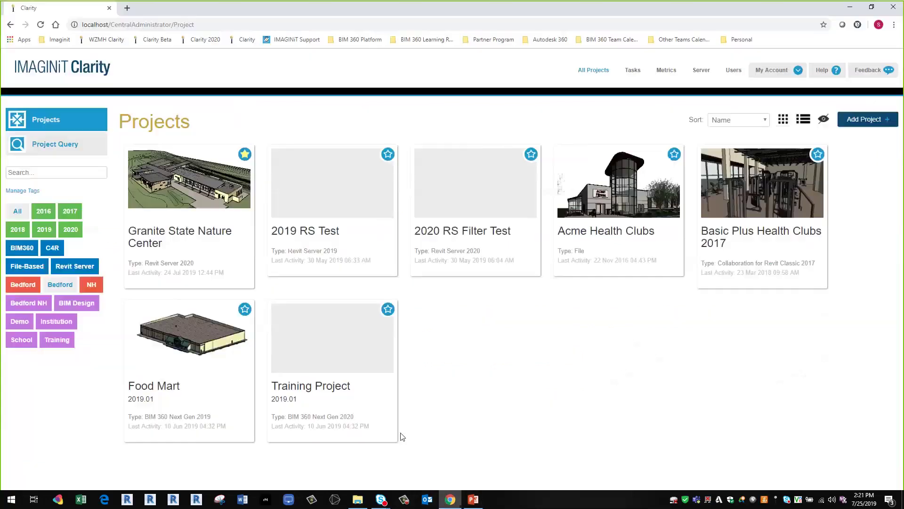
# - Open the Granite State Nature Center home page, view the PowerPoint topics slide, then minimize it
pyautogui.click(220, 200)
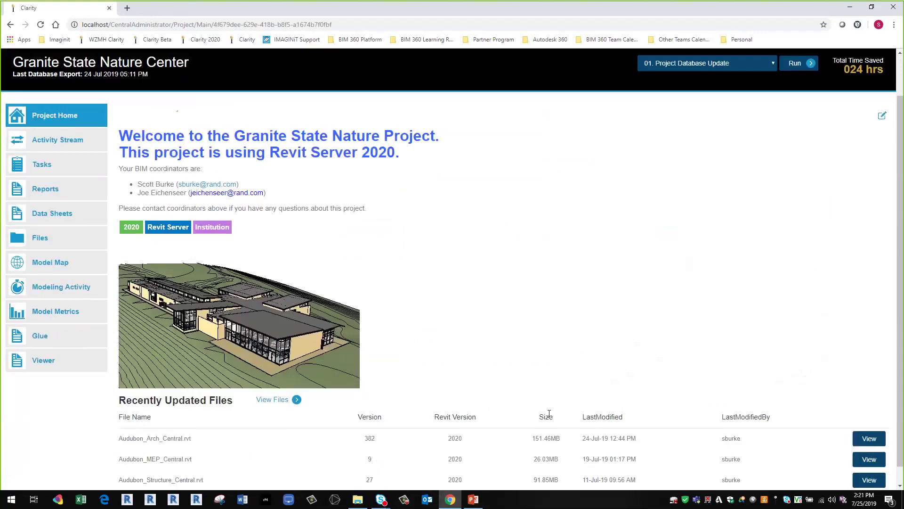
pyautogui.scroll(-2, 535, 392)
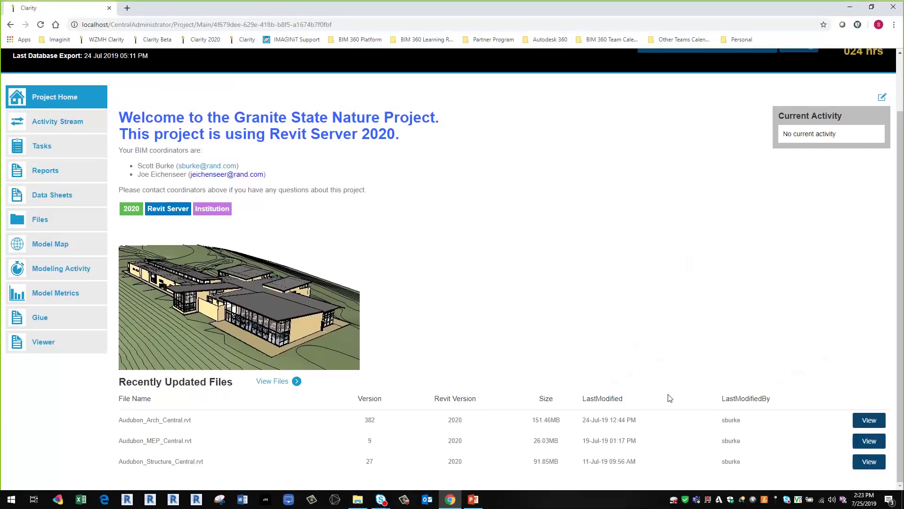
pyautogui.click(473, 500)
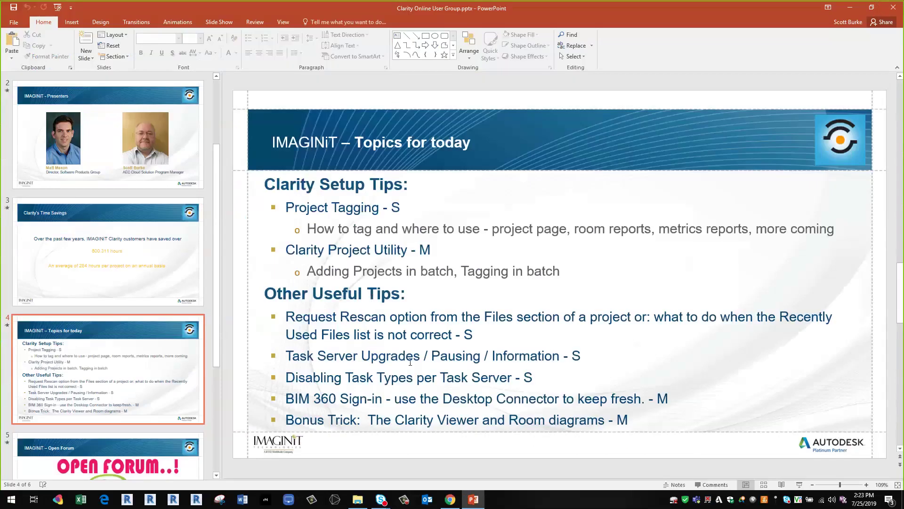
pyautogui.click(850, 8)
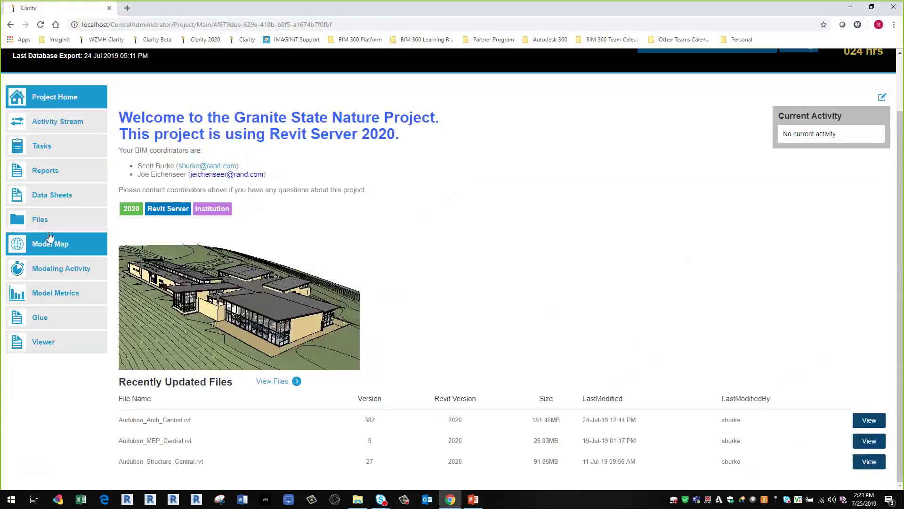
# - Go to Tasks and show the Task Servers list of Windows and Revit servers
pyautogui.click(626, 69)
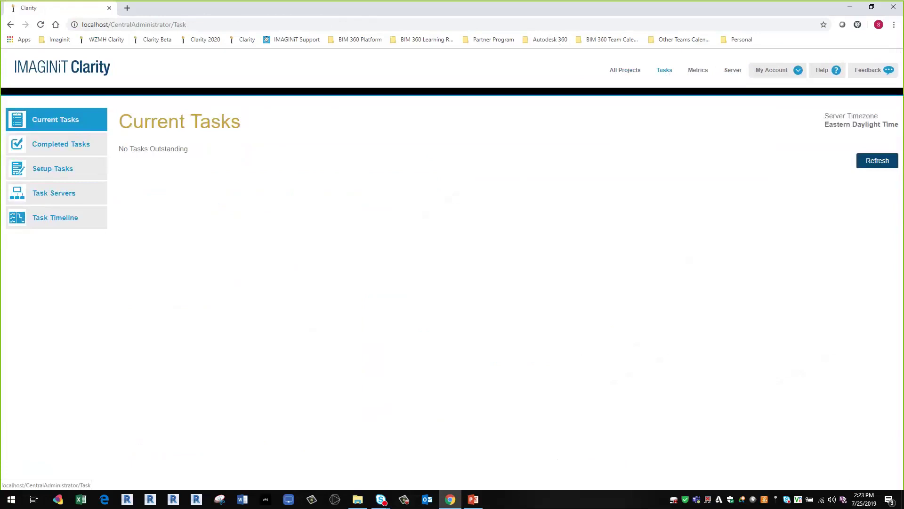
pyautogui.click(45, 194)
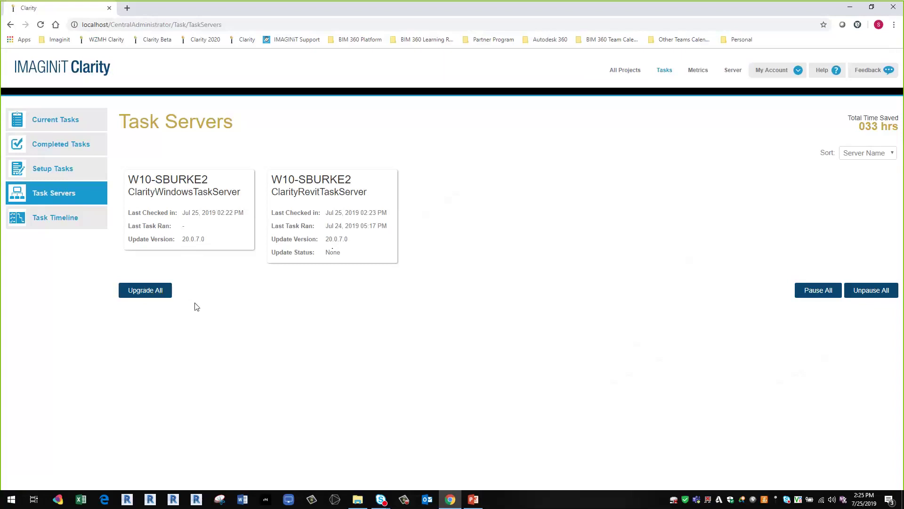
# - Check the Windows task server details, then highlight the Revit task server's supported tasks and close
pyautogui.click(195, 220)
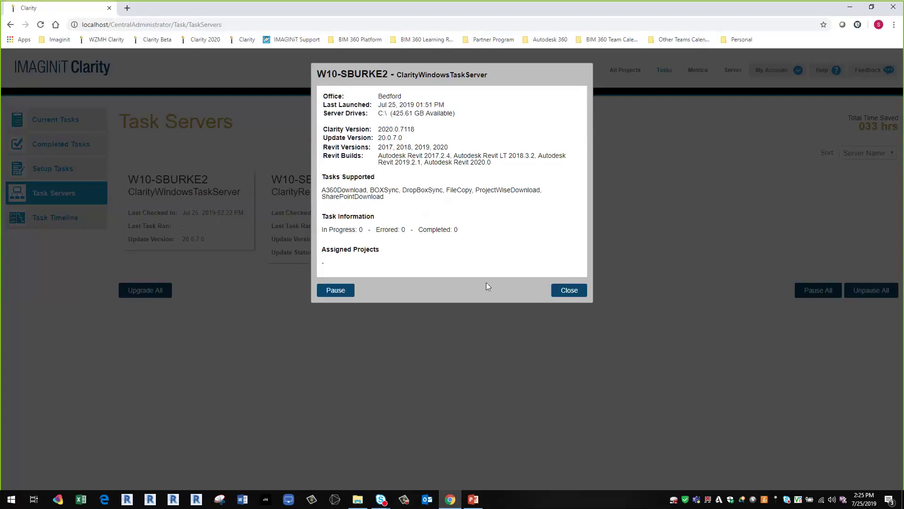
pyautogui.click(580, 297)
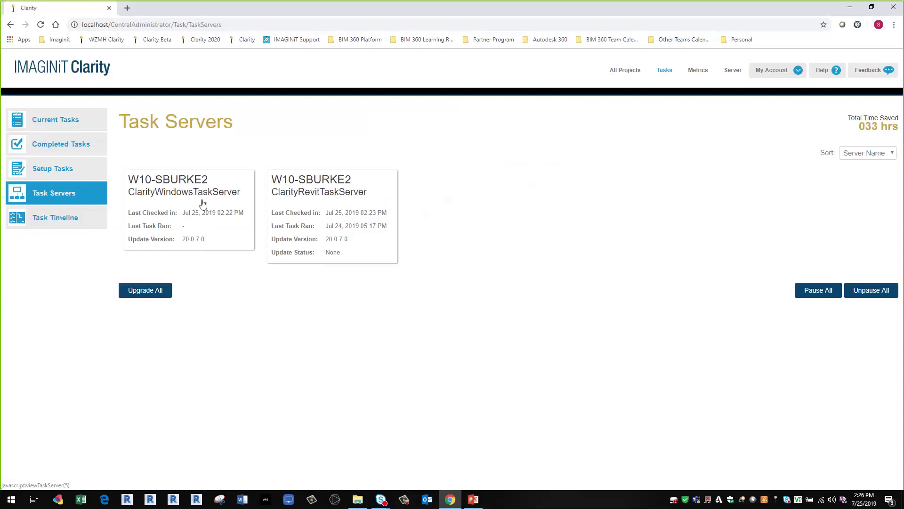
pyautogui.click(304, 205)
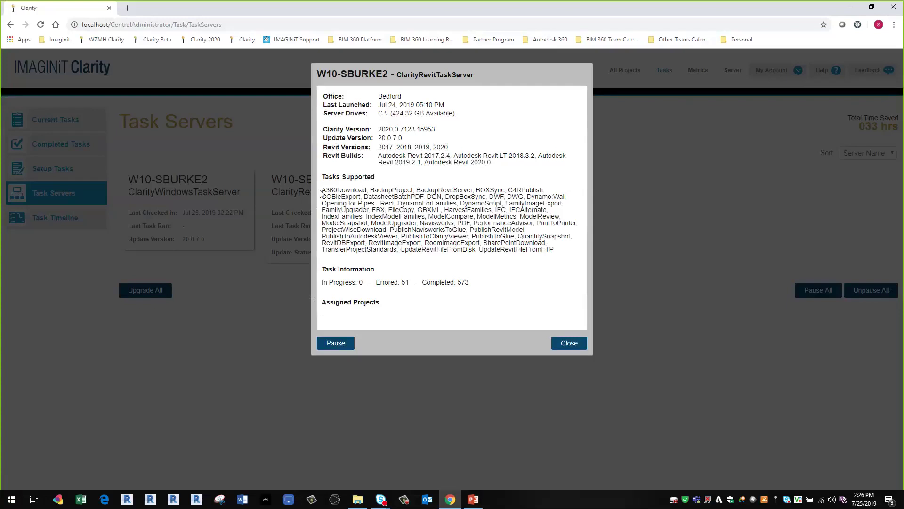
pyautogui.moveTo(321, 191); pyautogui.dragTo(565, 257)
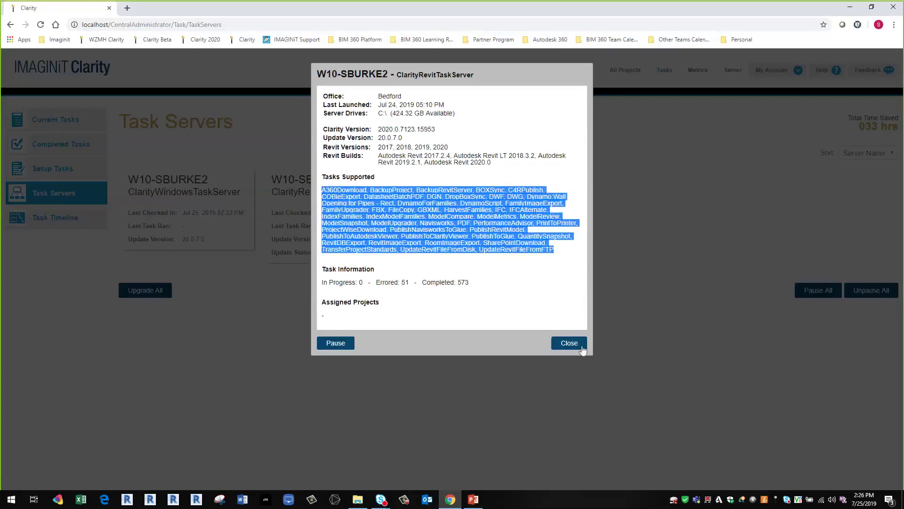
pyautogui.click(577, 347)
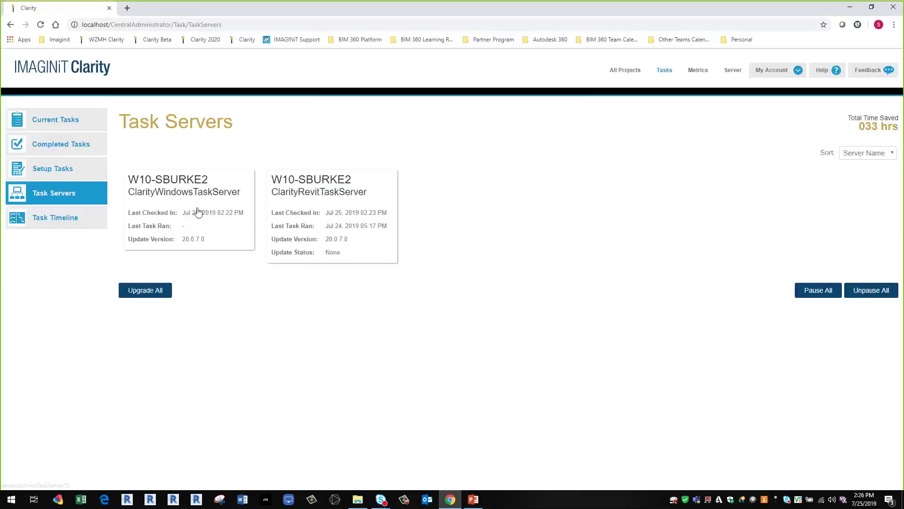
# - Reopen and close the ClarityWindowsTaskServer details, then bring up the PowerPoint slides
pyautogui.click(199, 214)
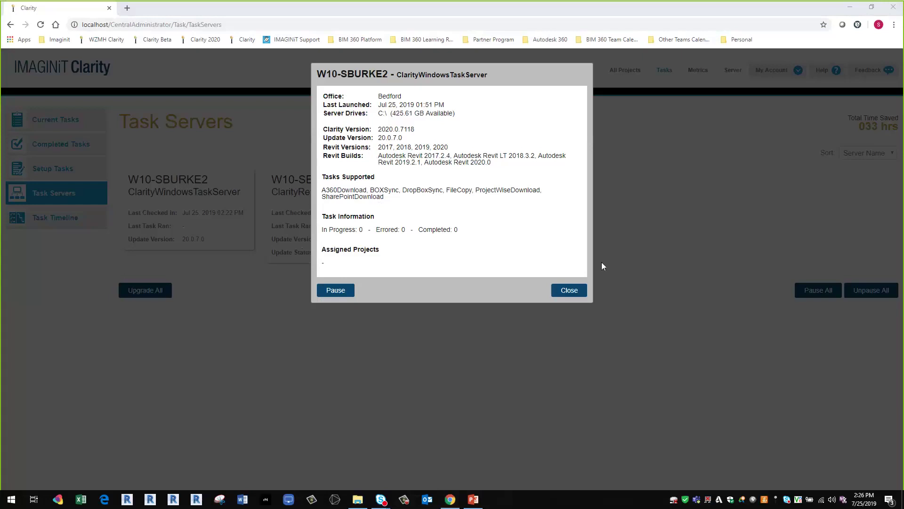
pyautogui.click(567, 291)
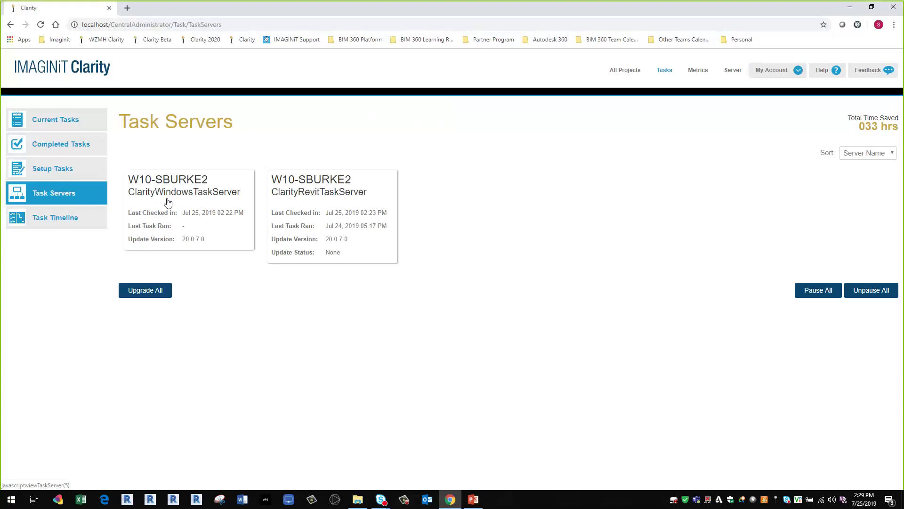
pyautogui.click(473, 500)
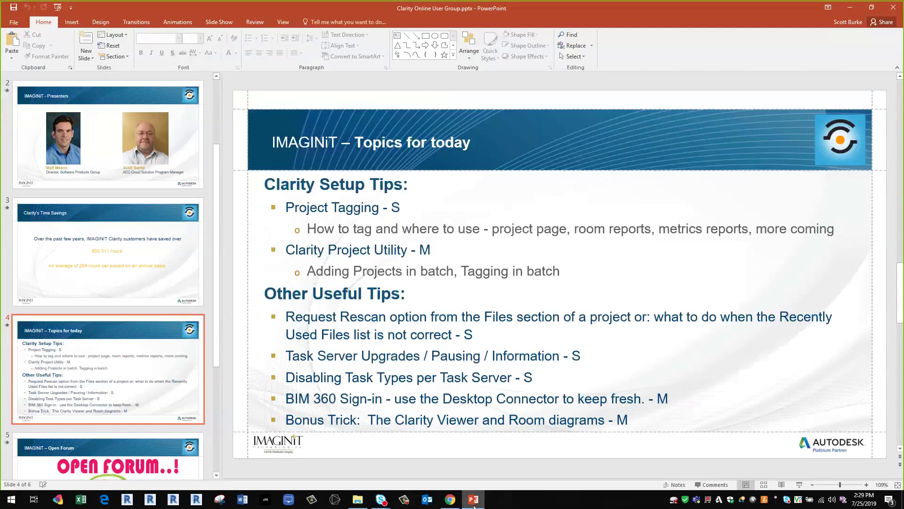
# - Return to Clarity's Task Servers page and open the Clarity task tray icon's options
pyautogui.click(450, 500)
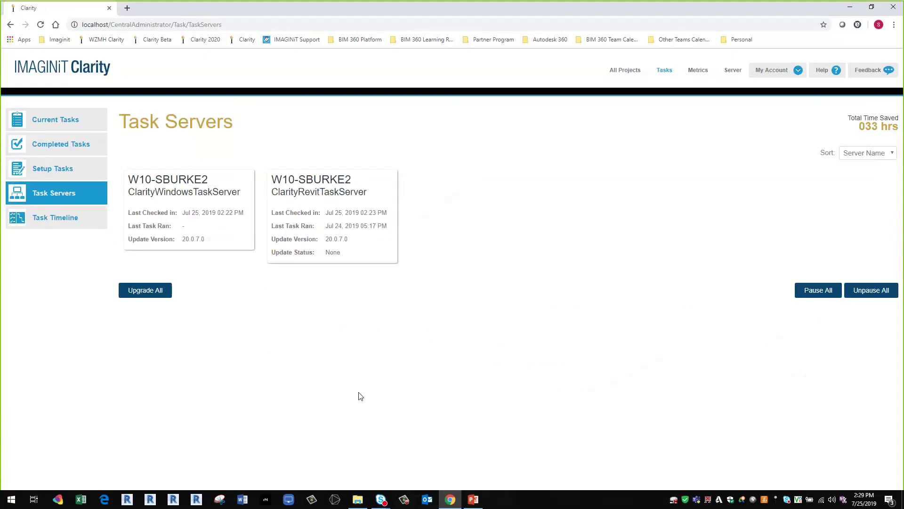
pyautogui.rightClick(776, 497)
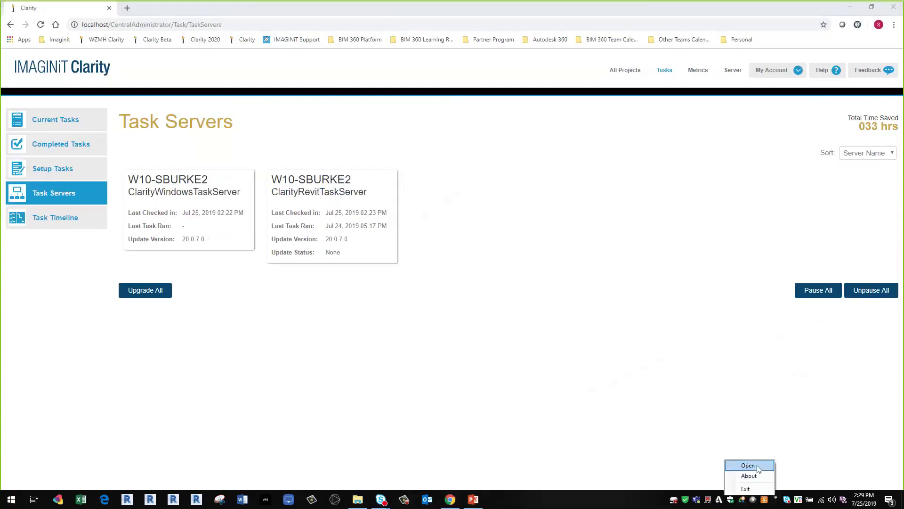
# - Open the Task Automation Service Configuration and show the localhost host server's task types
pyautogui.click(757, 468)
pyautogui.click(349, 121)
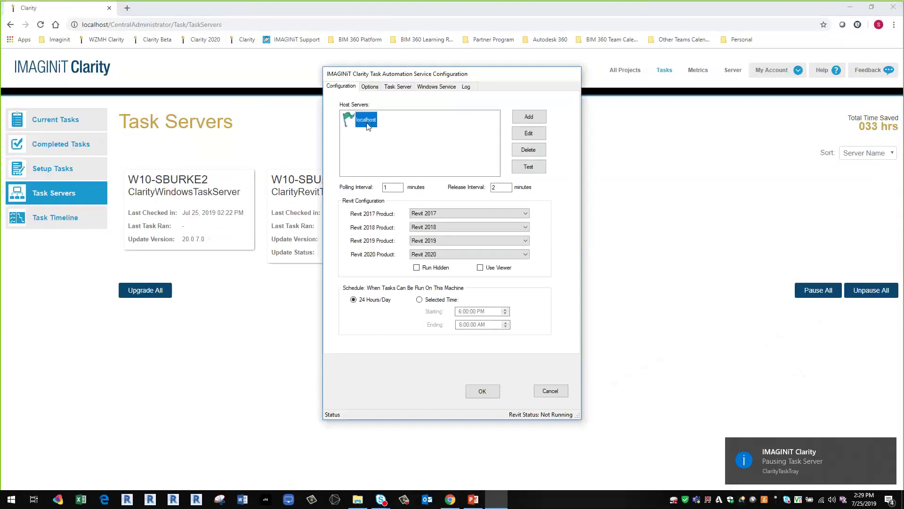
pyautogui.click(524, 118)
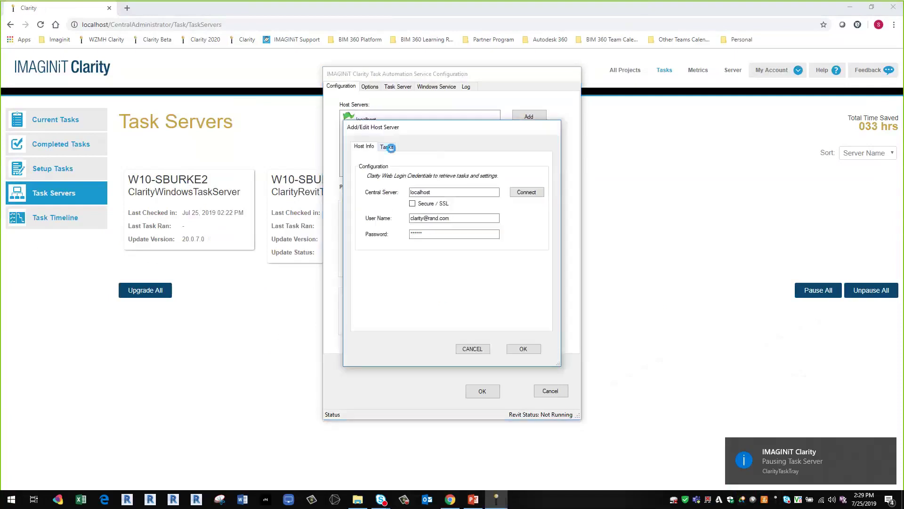
pyautogui.click(388, 147)
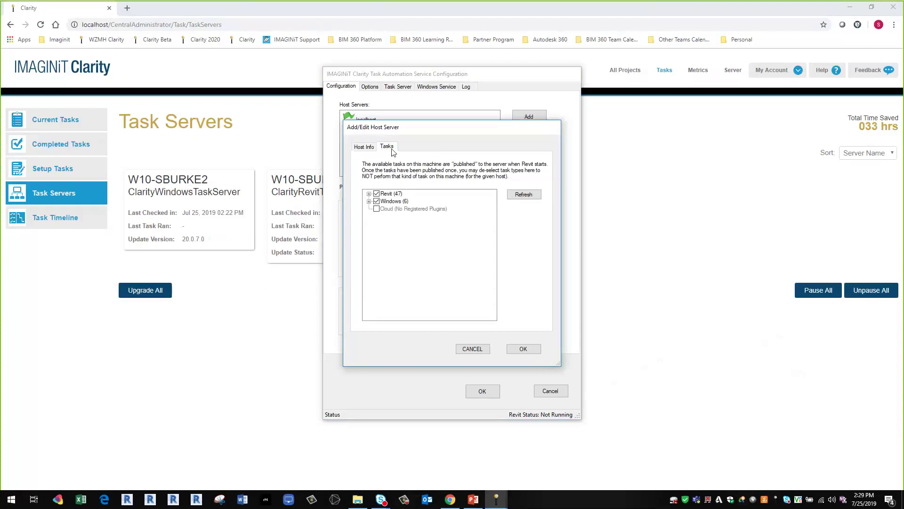
# - Expand the Revit (47) and Windows (6) task lists to confirm all are enabled
pyautogui.click(369, 193)
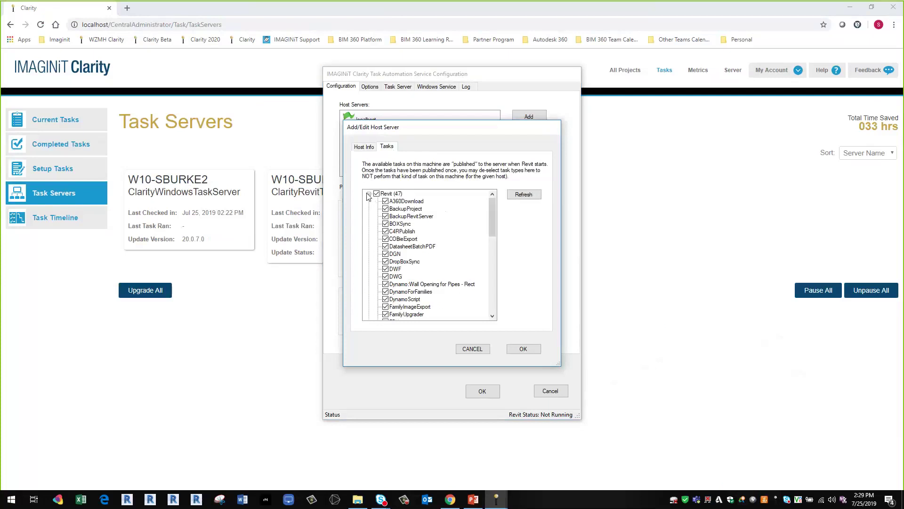
pyautogui.click(369, 194)
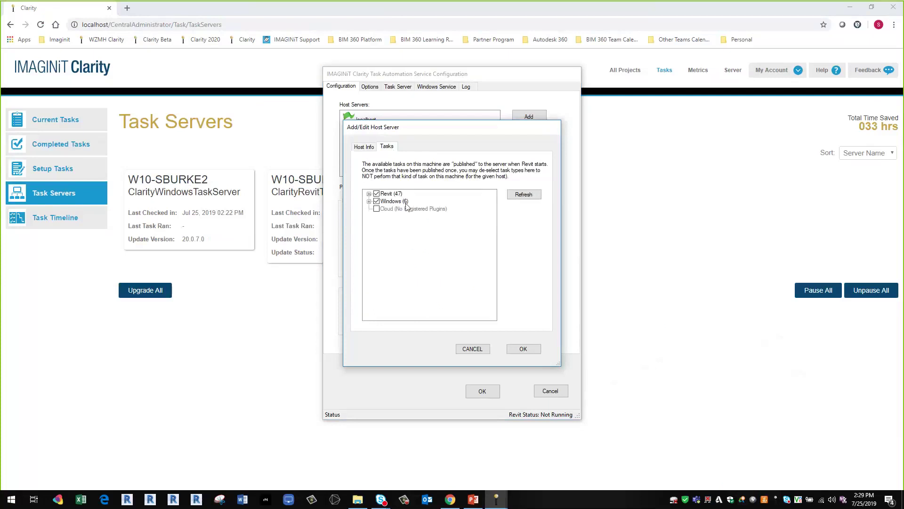
pyautogui.click(370, 201)
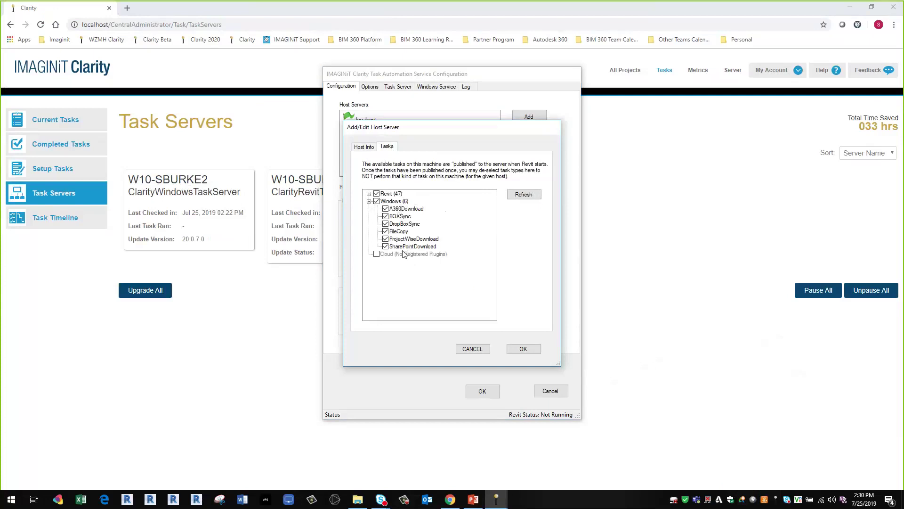
pyautogui.click(369, 194)
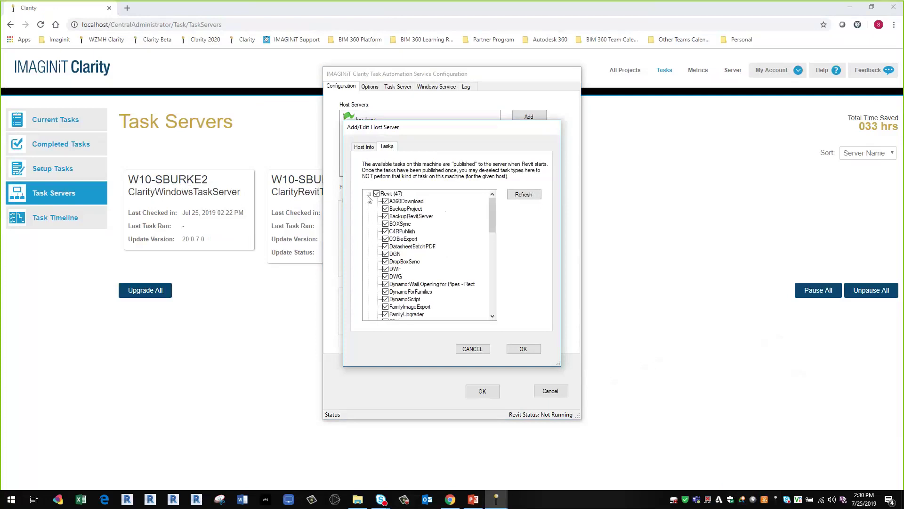
pyautogui.click(370, 193)
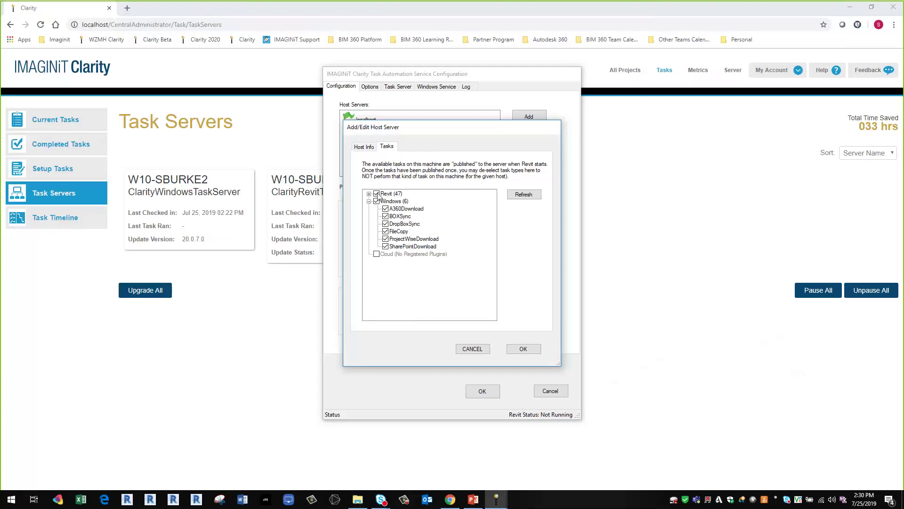
# - Scroll through the 47 enabled Revit tasks, then view the localhost Host Info details
pyautogui.click(369, 194)
pyautogui.scroll(-13, 428, 283)
pyautogui.scroll(13, 427, 284)
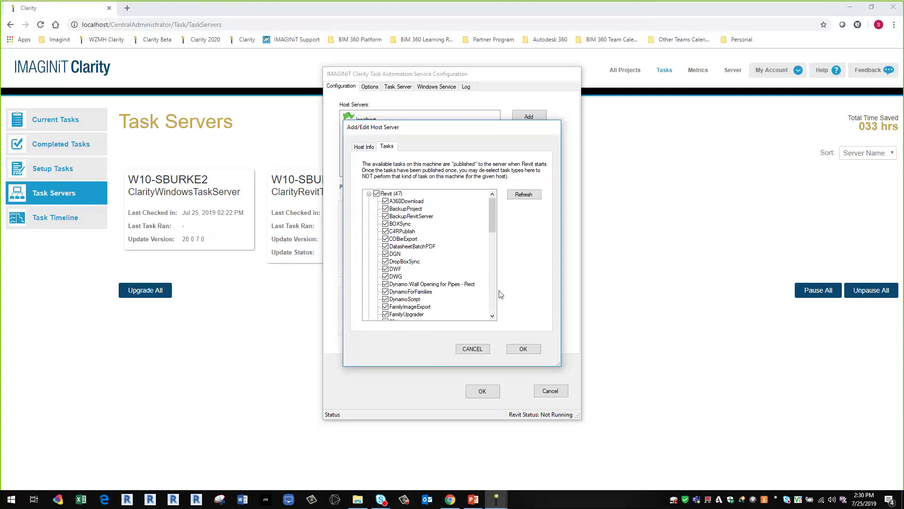
pyautogui.click(365, 147)
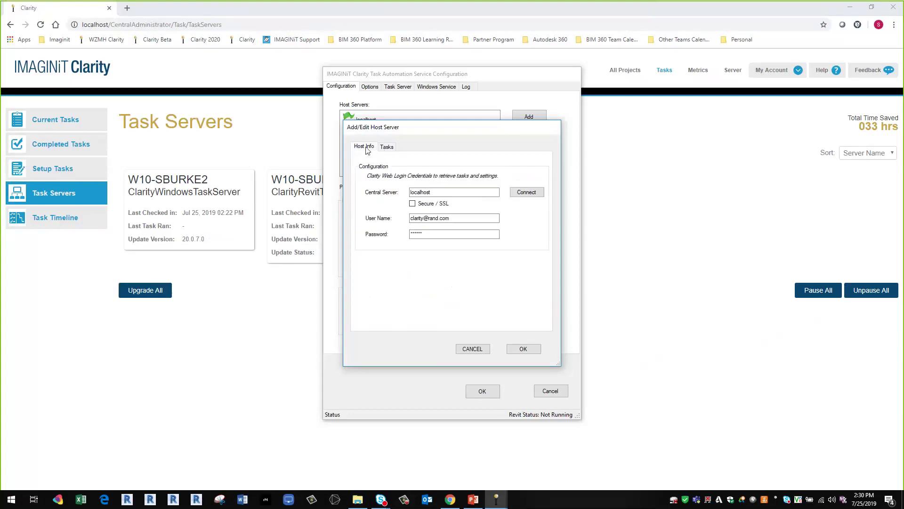
# - Reopen the localhost host to recheck its enabled tasks, then close the configuration without changes
pyautogui.click(523, 349)
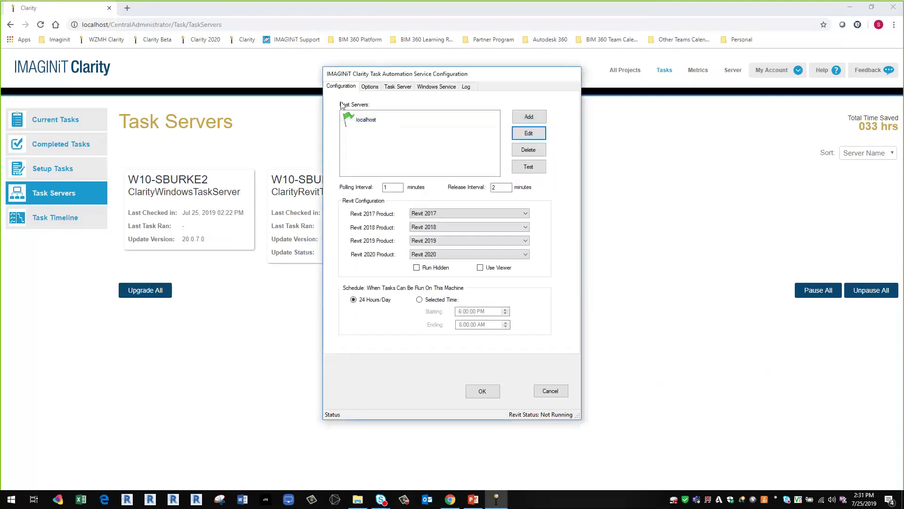
pyautogui.click(363, 120)
pyautogui.click(530, 138)
pyautogui.click(387, 146)
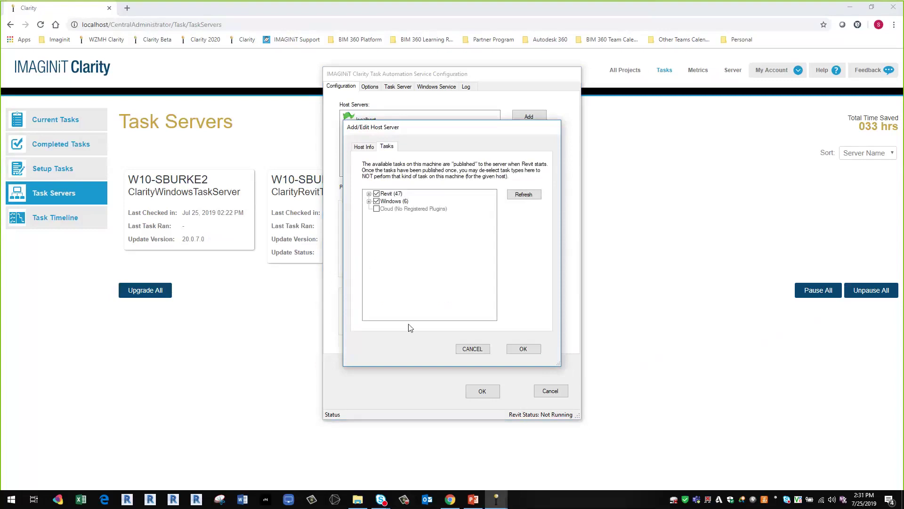
pyautogui.click(523, 348)
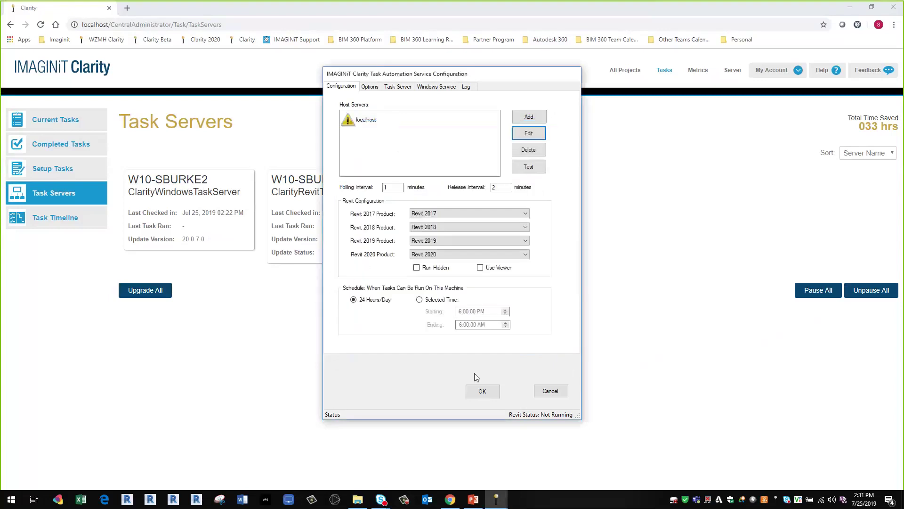
pyautogui.click(552, 392)
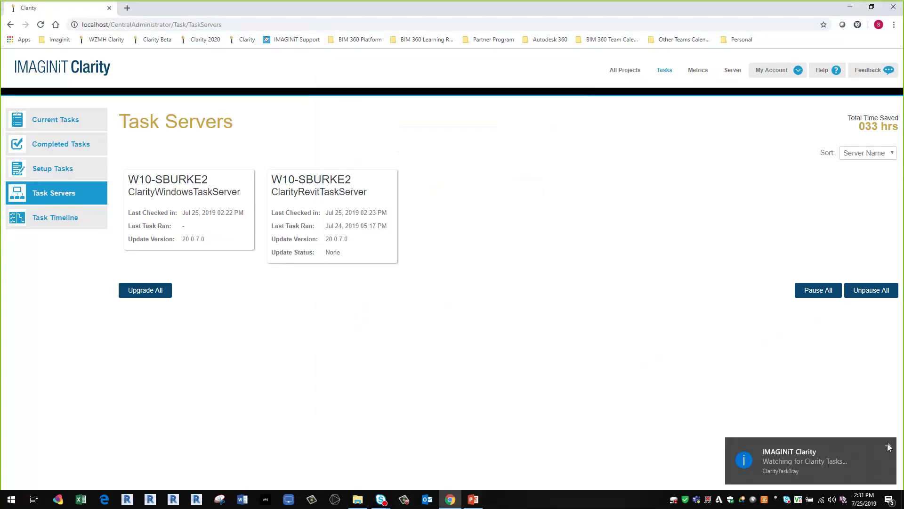
# - Return to PowerPoint's Topics for today slide, briefly selecting the Other Useful Tips text box
pyautogui.click(473, 500)
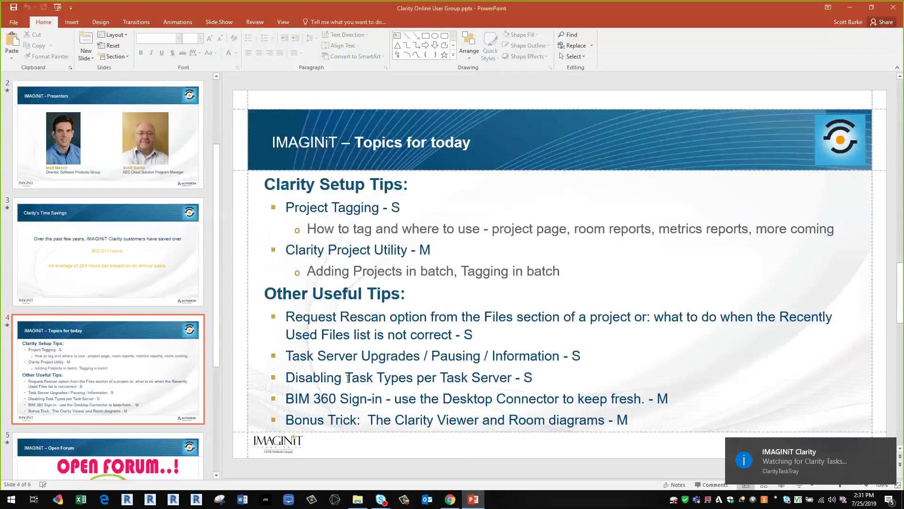
pyautogui.scroll(-1, 347, 378)
pyautogui.scroll(1, 343, 380)
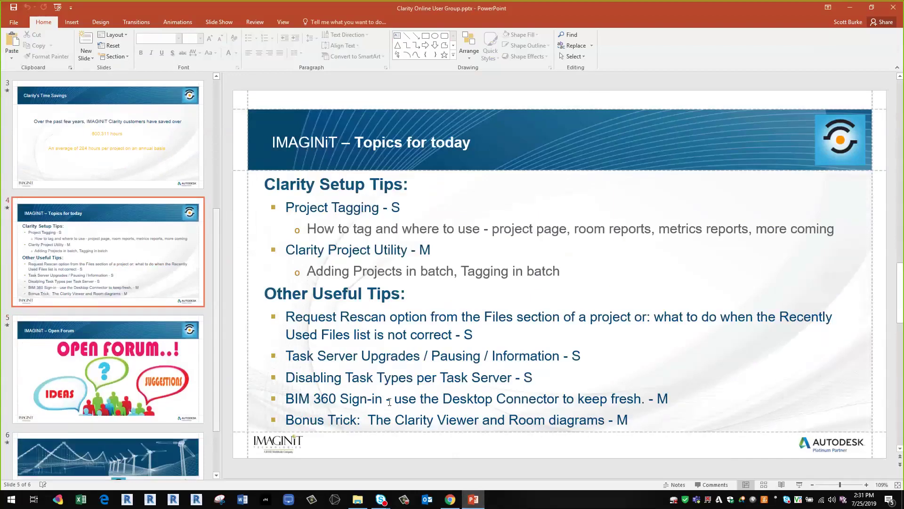
pyautogui.click(697, 362)
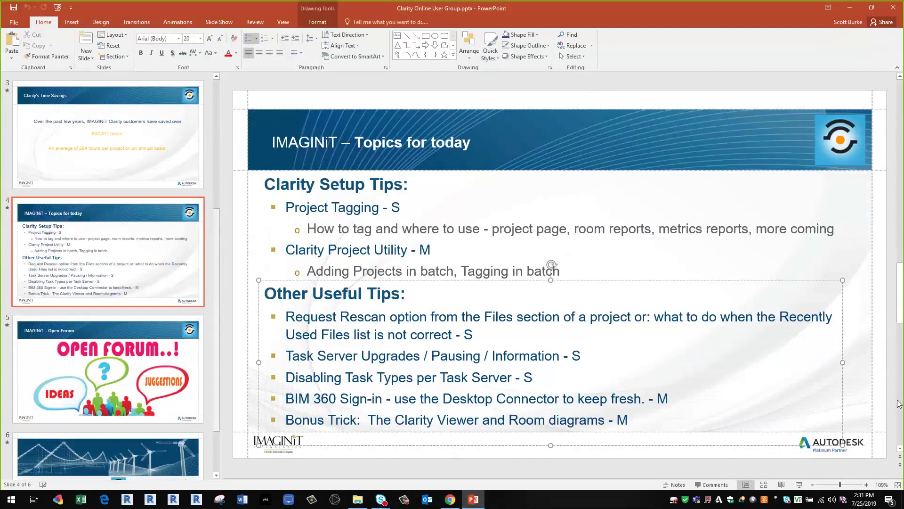
pyautogui.click(861, 400)
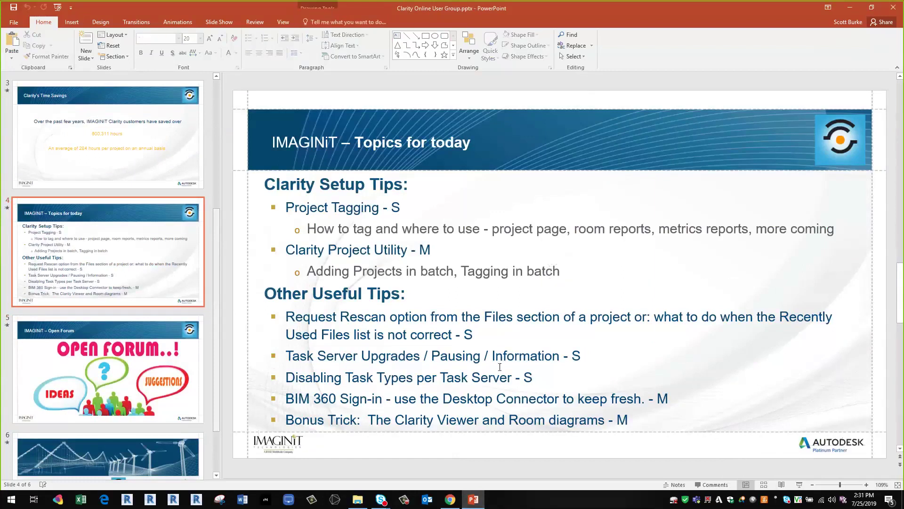
pyautogui.moveTo(458, 501)
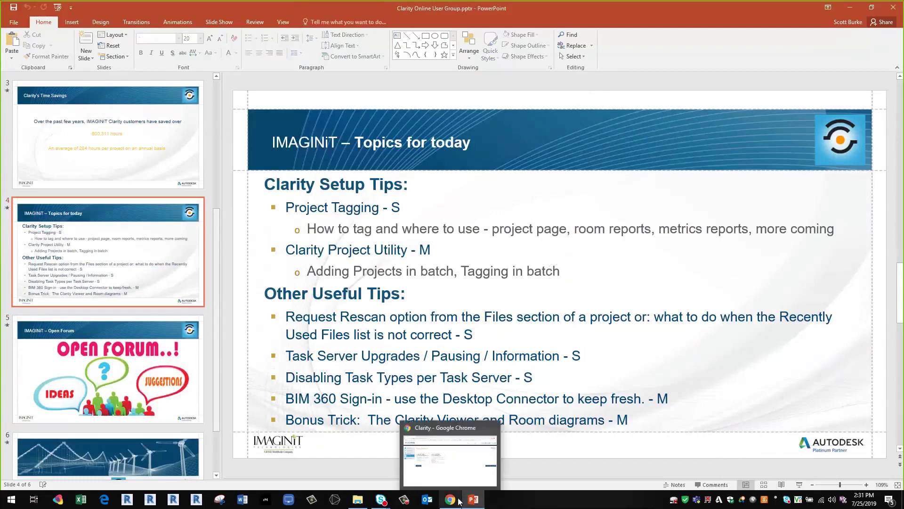
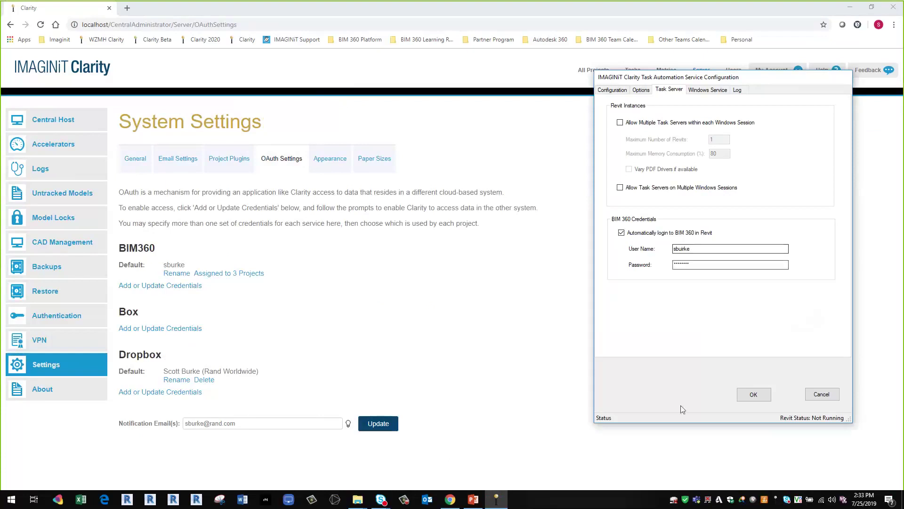
# - Close the Task Automation configuration and bring Clarity's OAuth settings page to the front
pyautogui.click(887, 436)
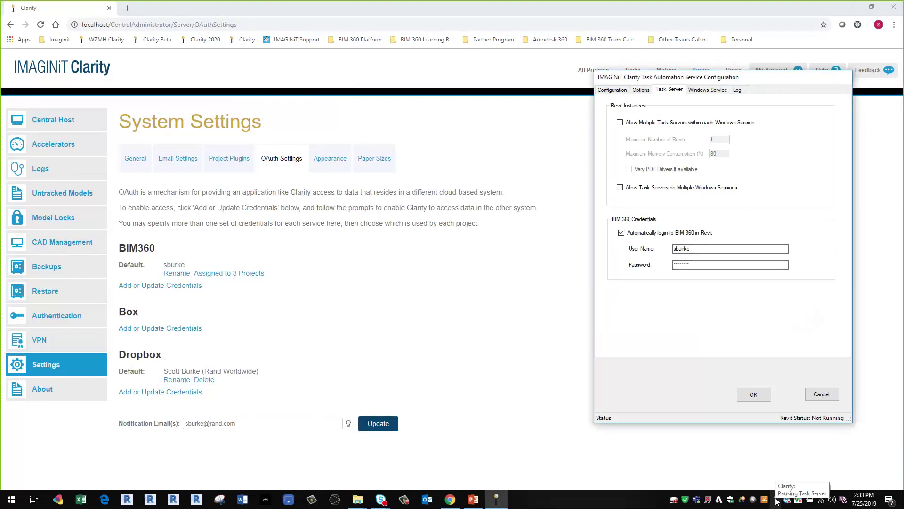
pyautogui.rightClick(744, 502)
pyautogui.click(714, 468)
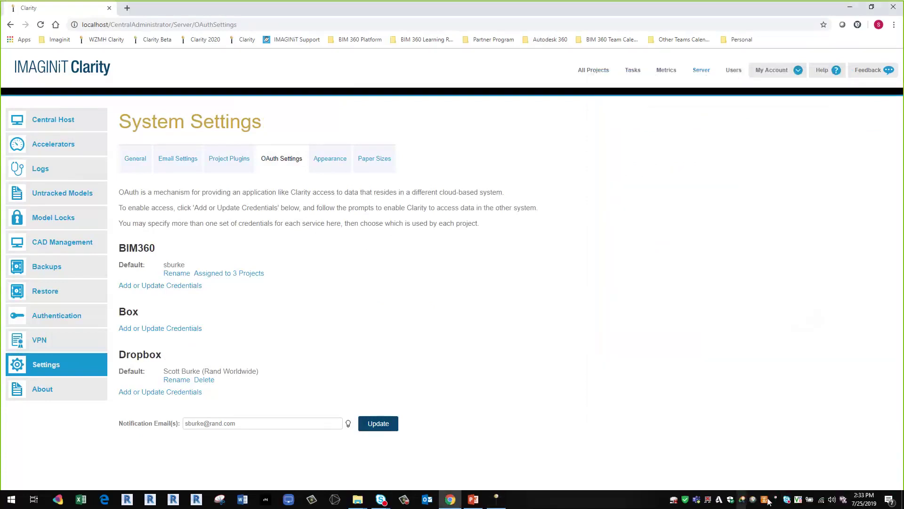
# - Sign out of Autodesk Desktop Connector from its tray menu
pyautogui.rightClick(719, 499)
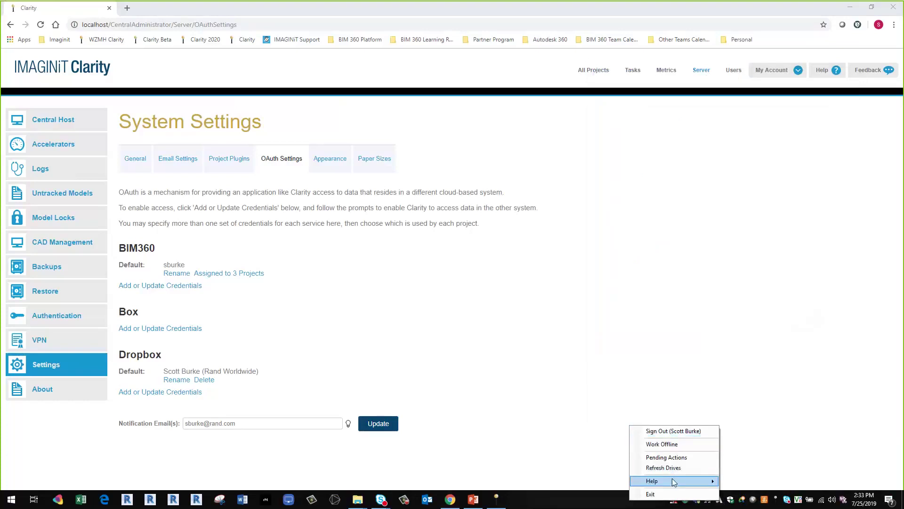
pyautogui.moveTo(673, 482)
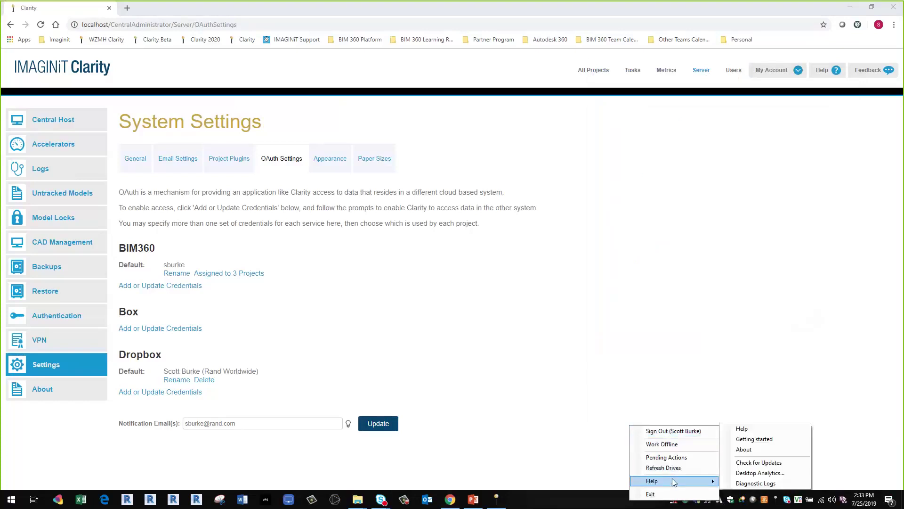
pyautogui.click(569, 498)
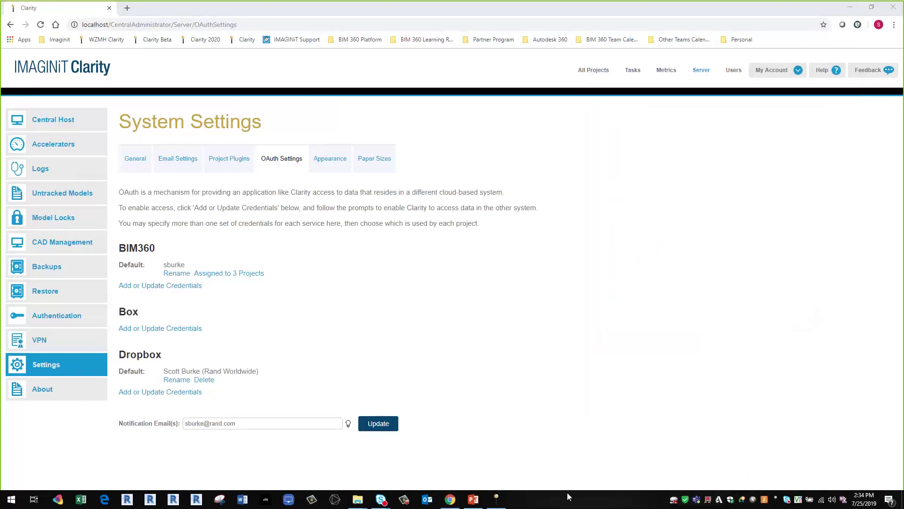
pyautogui.rightClick(719, 499)
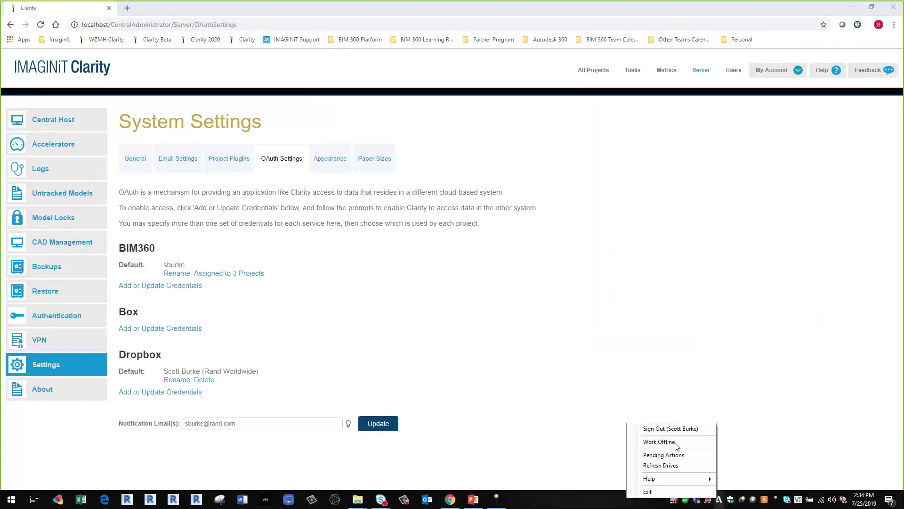
pyautogui.click(654, 429)
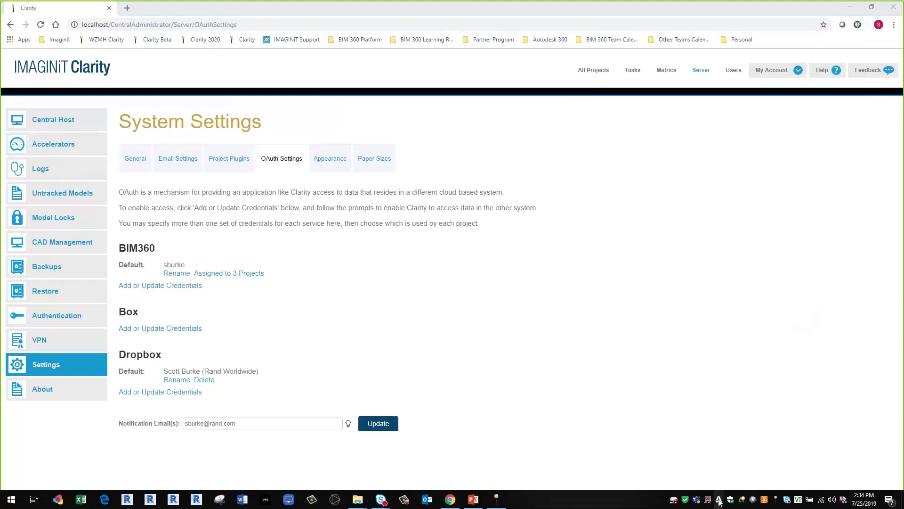
# - Sign back in to Desktop Connector with the account user name and password, then open the BIM 360 drives
pyautogui.rightClick(719, 499)
pyautogui.click(672, 439)
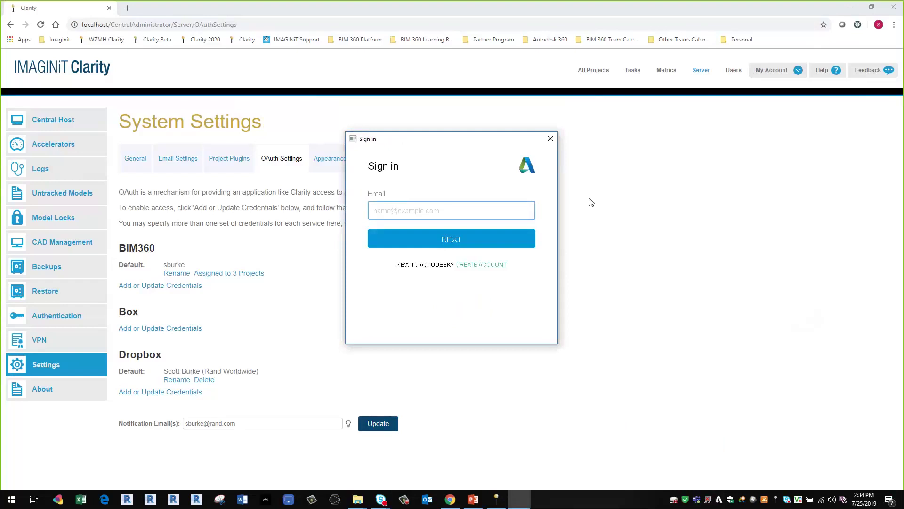
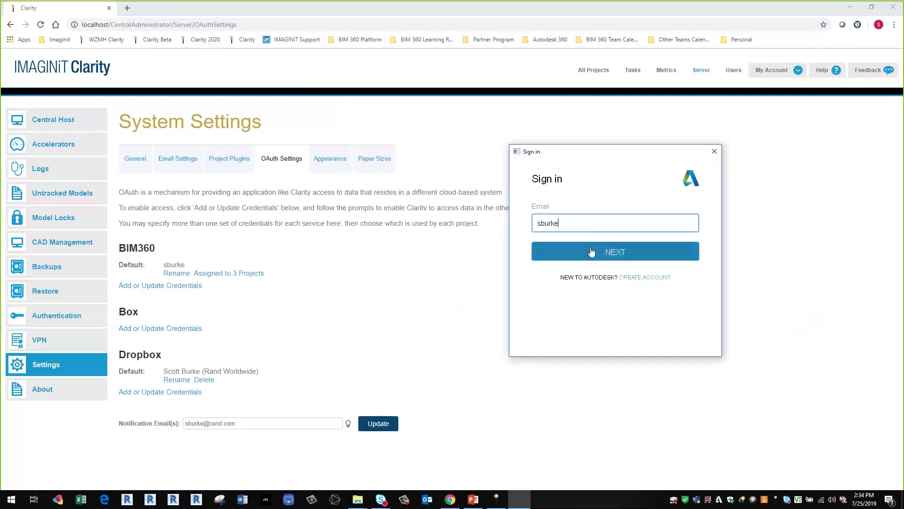
pyautogui.click(591, 252)
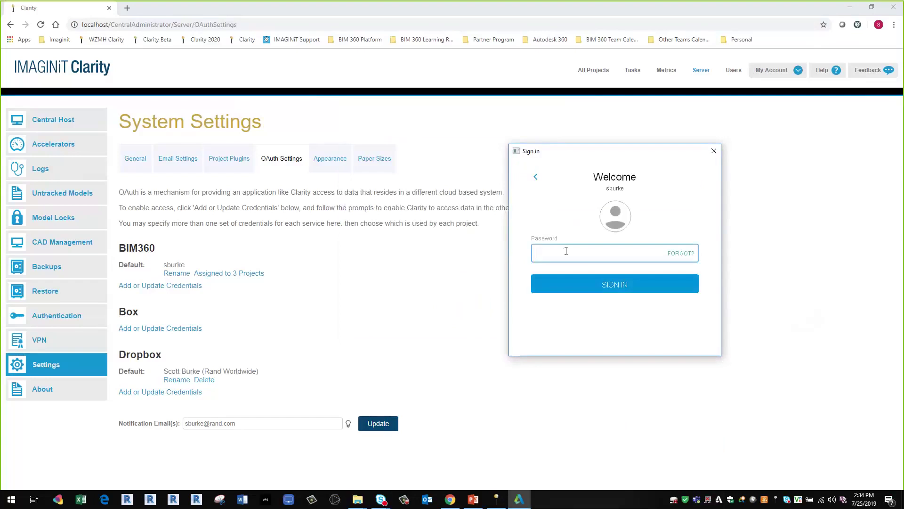
pyautogui.write('********')
pyautogui.click(612, 290)
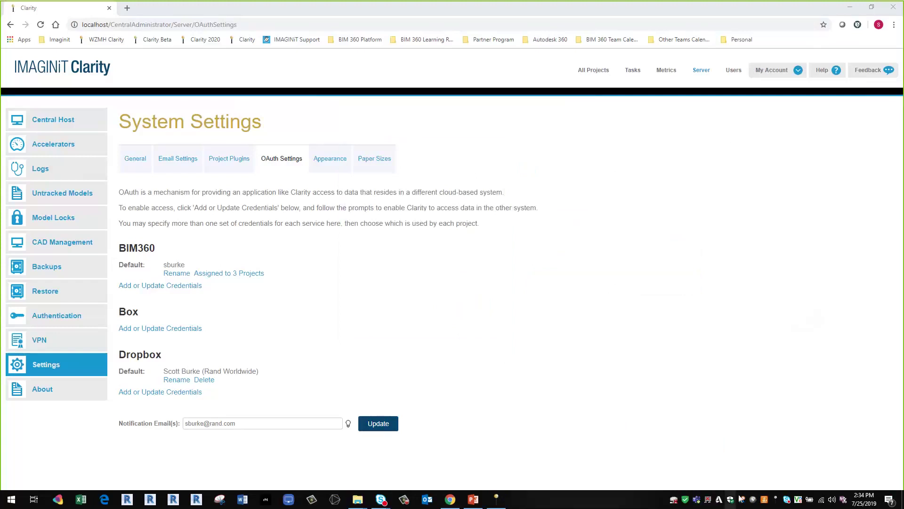
pyautogui.click(719, 498)
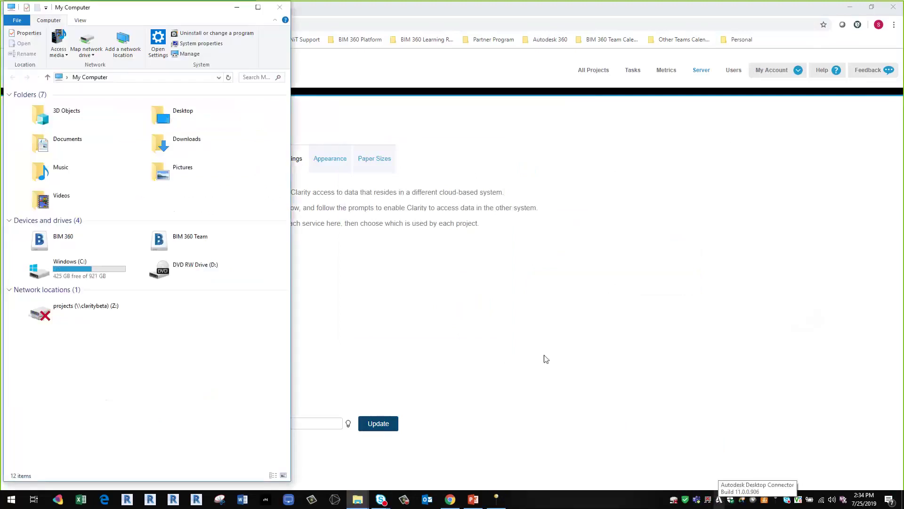
# - Bring the browser with Clarity's OAuth settings page back in front of File Explorer
pyautogui.click(530, 348)
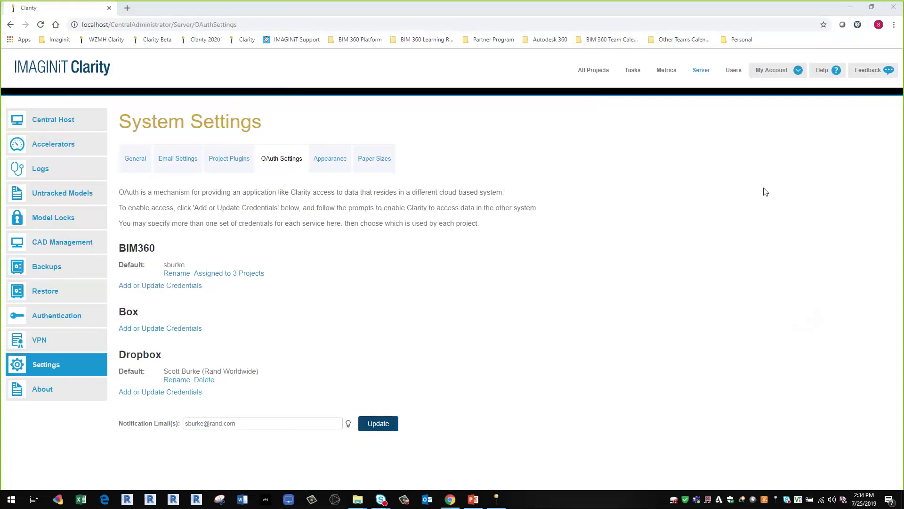
pyautogui.click(883, 179)
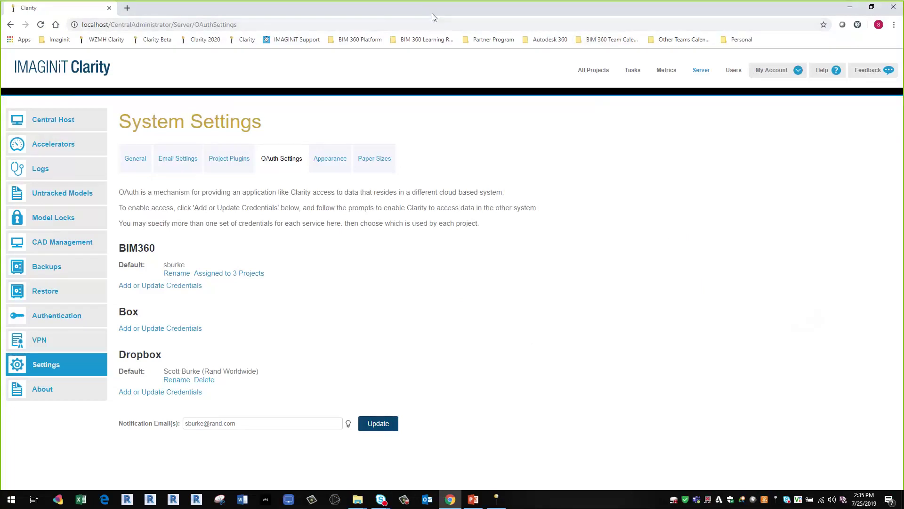
# - Switch to the PowerPoint demo and scroll down Example Project's recently updated Revit 2016 central files
pyautogui.click(473, 500)
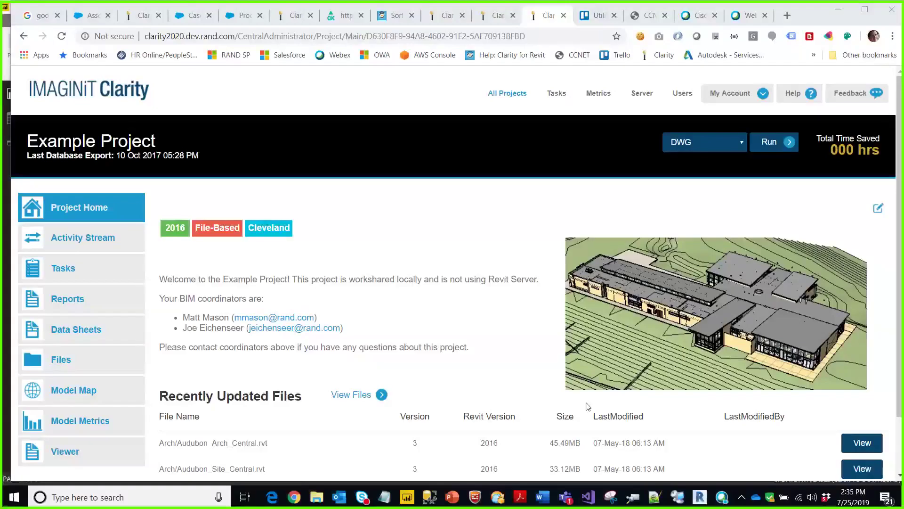
pyautogui.scroll(-1, 384, 248)
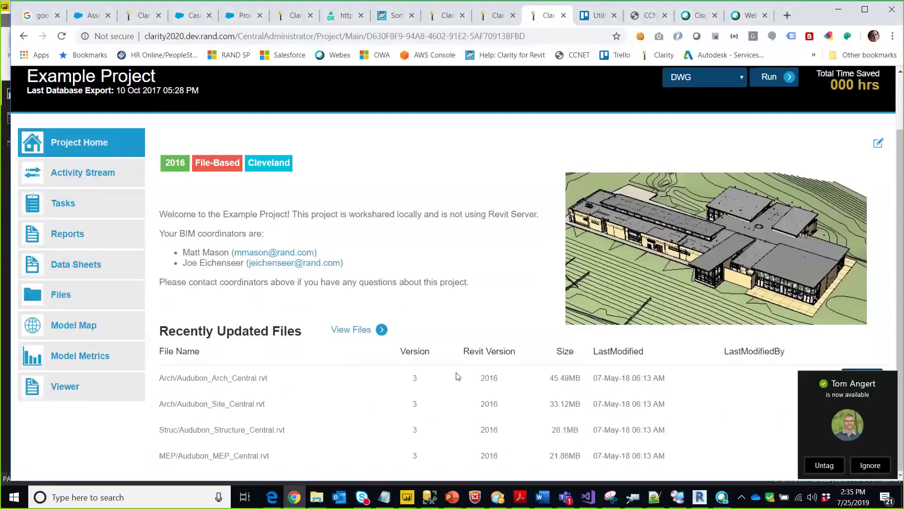
pyautogui.click(118, 397)
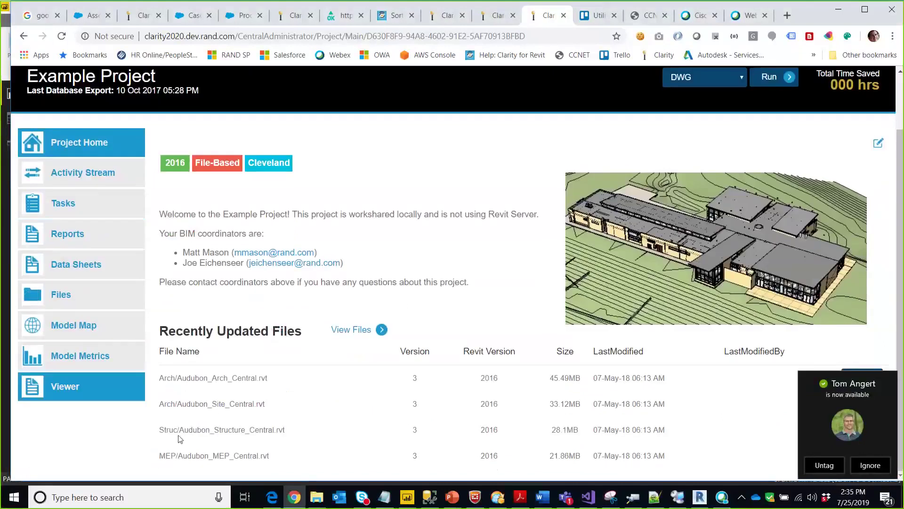
# - Open Audubon_Arch_Central.rvt in the 3D viewer, dismiss the navigation tips, and list its rooms
pyautogui.click(139, 395)
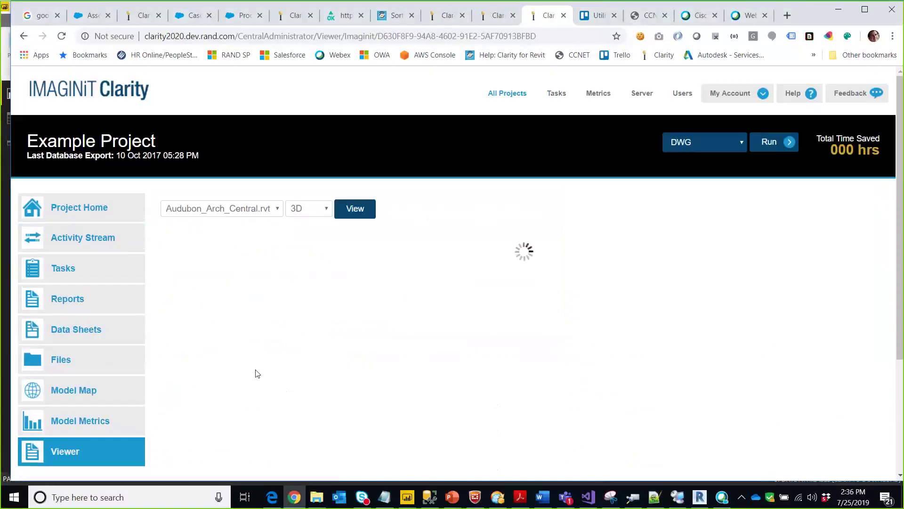
pyautogui.scroll(-3, 164, 313)
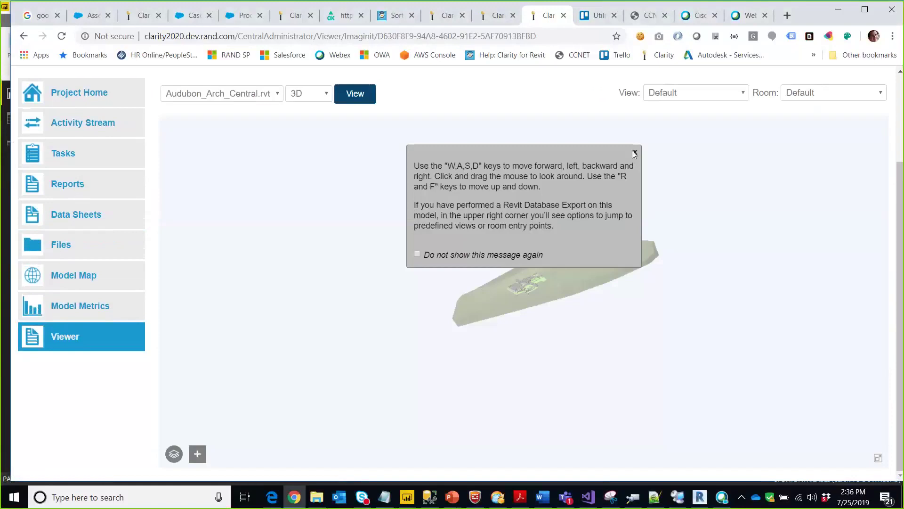
pyautogui.click(634, 152)
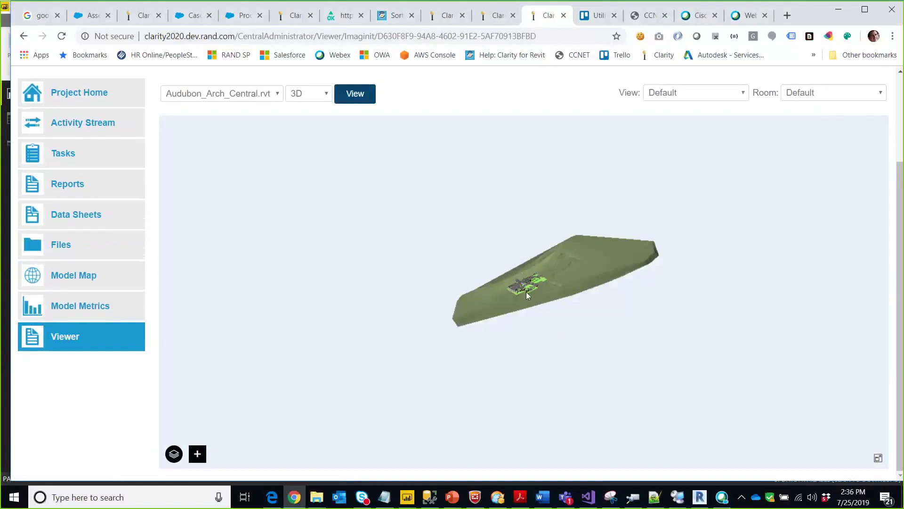
pyautogui.moveTo(541, 307); pyautogui.dragTo(522, 309)
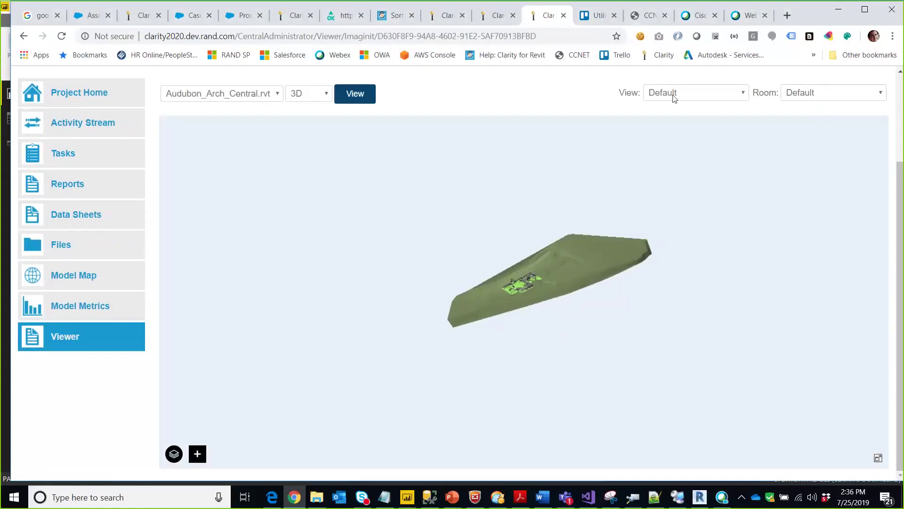
pyautogui.click(793, 94)
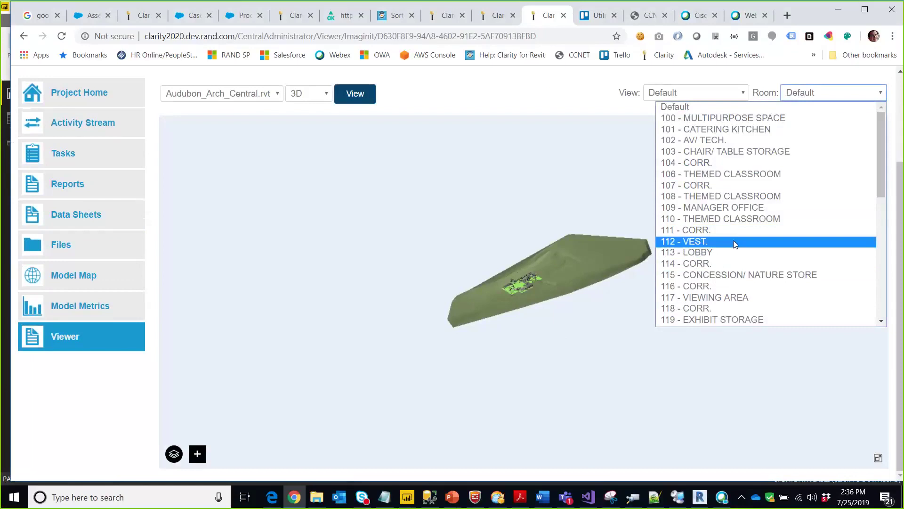
# - Enter 113 - LOBBY, look and walk around, and show the overhead heat pump's properties
pyautogui.click(715, 256)
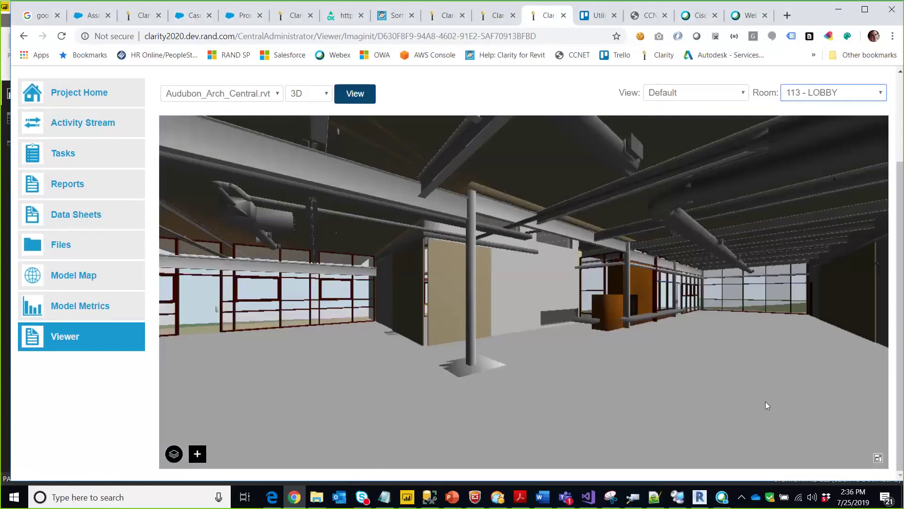
pyautogui.moveTo(626, 324); pyautogui.dragTo(354, 332)
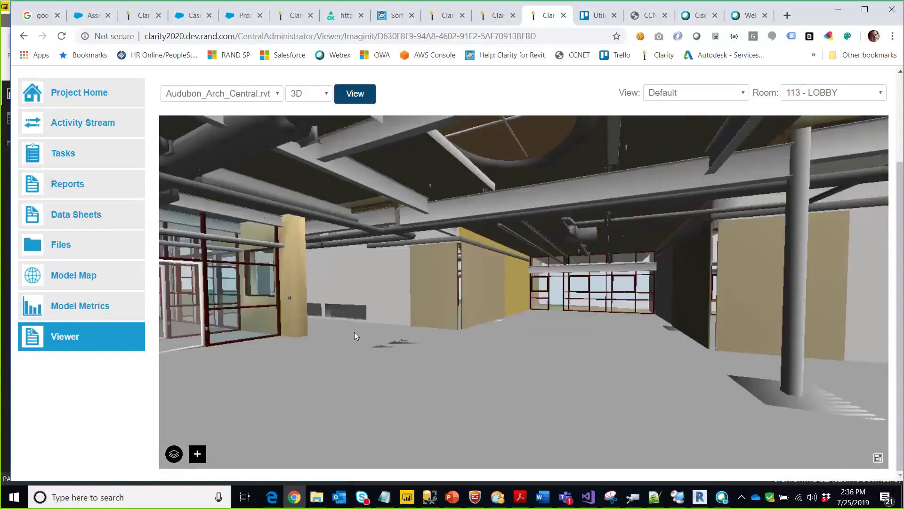
pyautogui.press('Up')
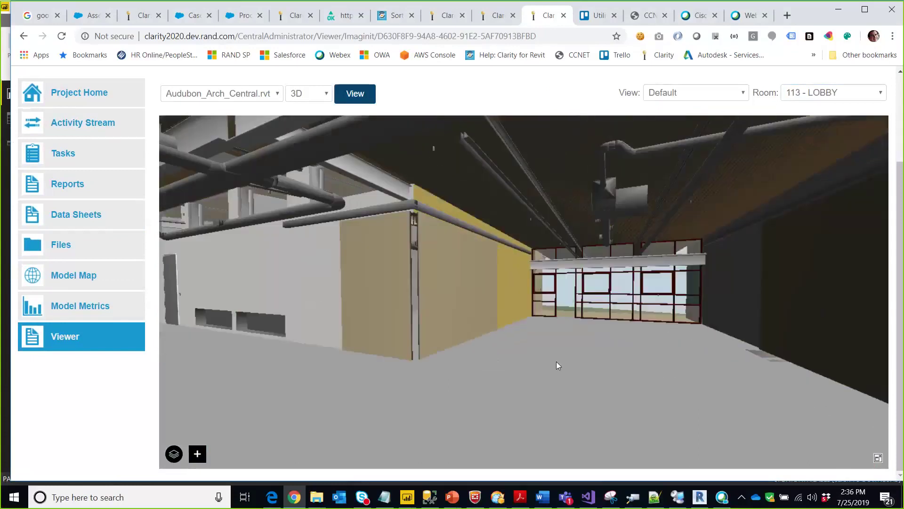
pyautogui.moveTo(556, 361); pyautogui.dragTo(676, 357)
pyautogui.moveTo(608, 353); pyautogui.dragTo(513, 276)
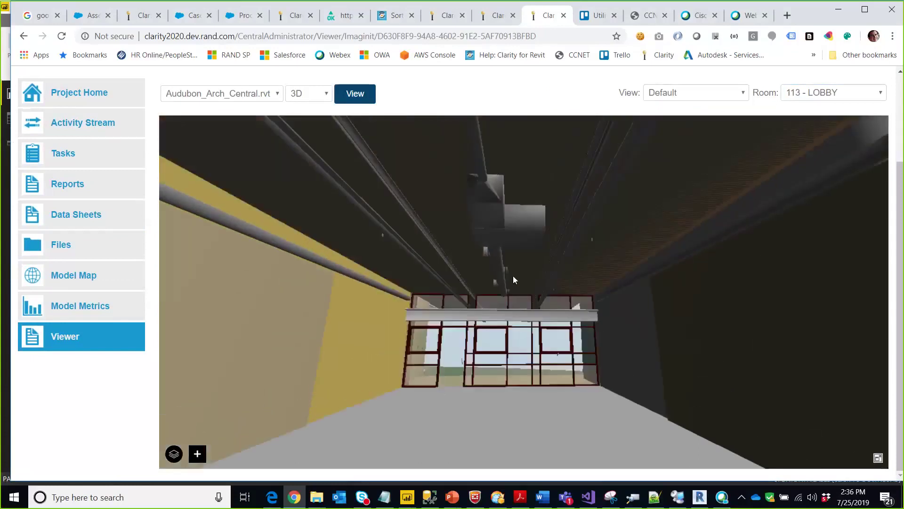
pyautogui.click(530, 224)
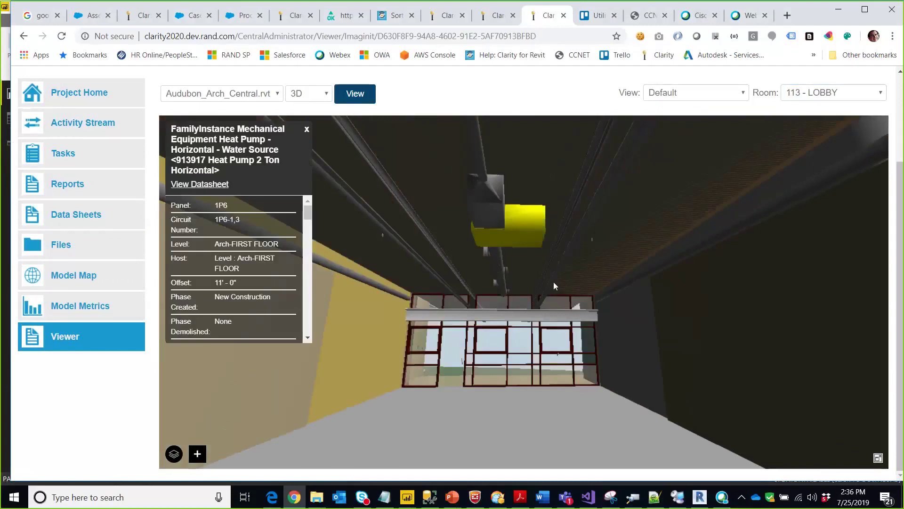
# - Jump to room 101 - CATERING KITCHEN, then go to the project's Data Sheets
pyautogui.click(826, 94)
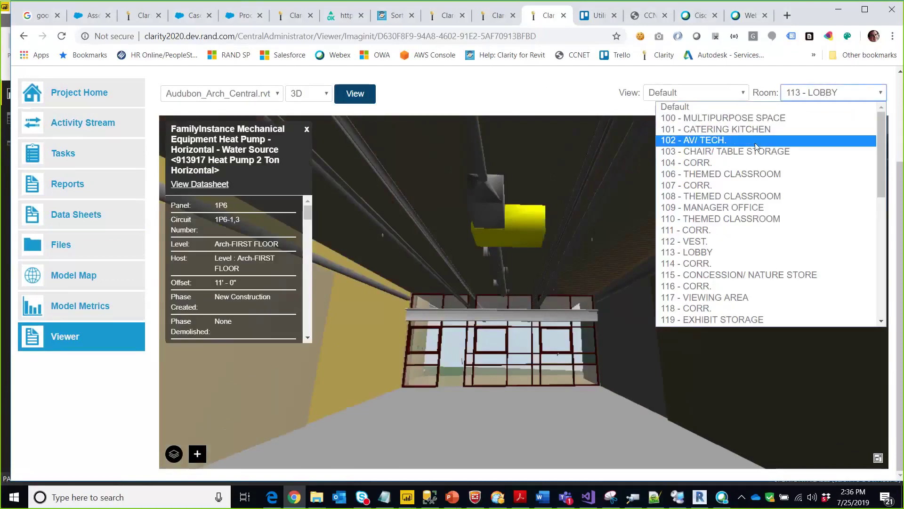
pyautogui.click(754, 129)
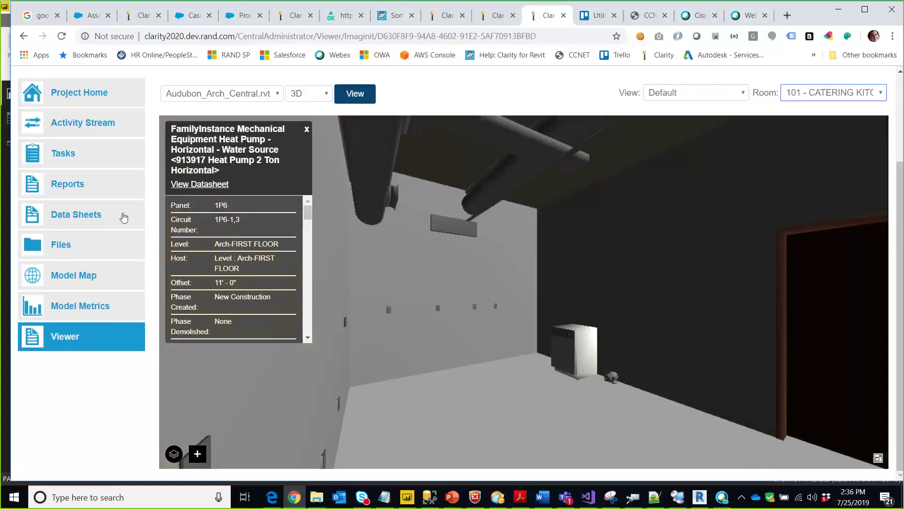
pyautogui.click(93, 218)
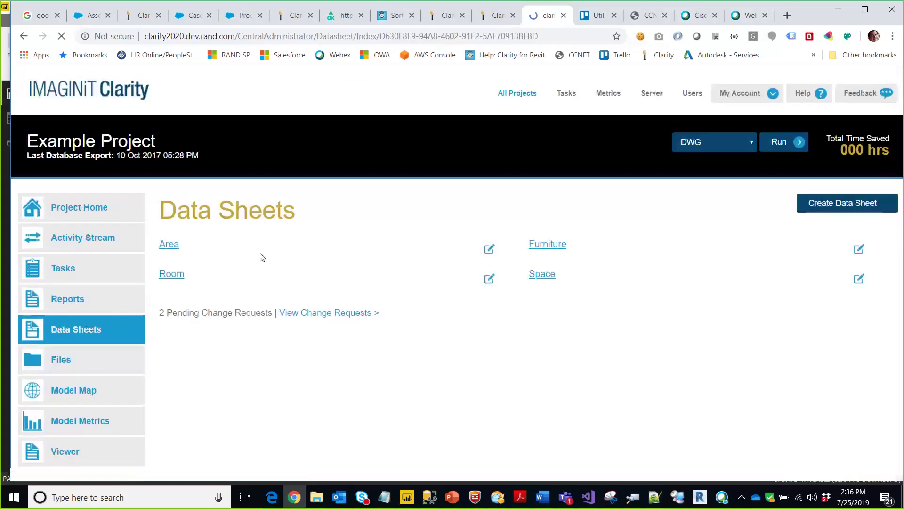
# - Scroll through the Room data sheet for 100 - MULTIPURPOSE SPACE, then go back to the Viewer
pyautogui.click(173, 277)
pyautogui.scroll(-3, 343, 327)
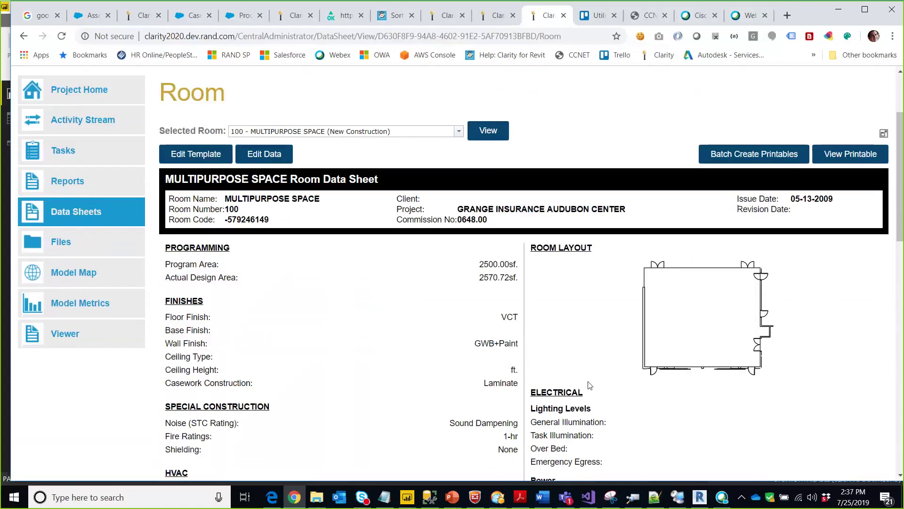
pyautogui.scroll(-1, 609, 376)
pyautogui.scroll(-3, 608, 376)
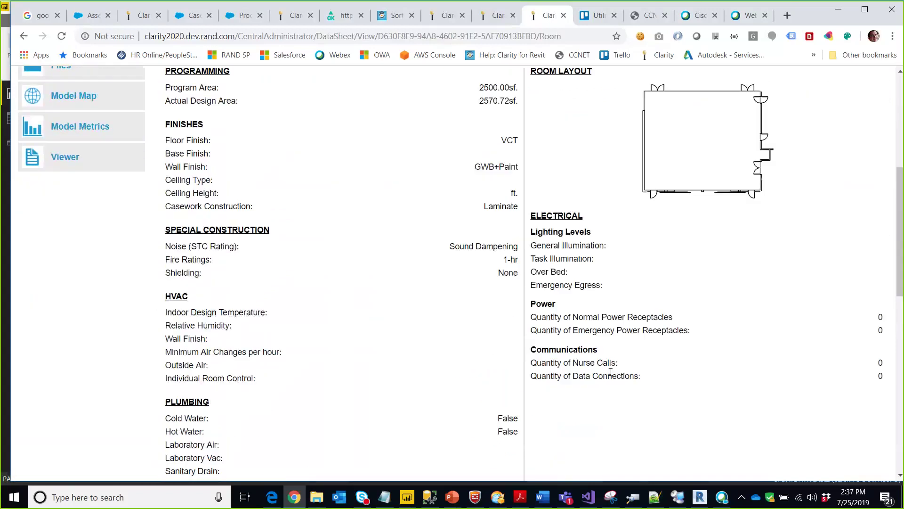
pyautogui.scroll(2, 584, 314)
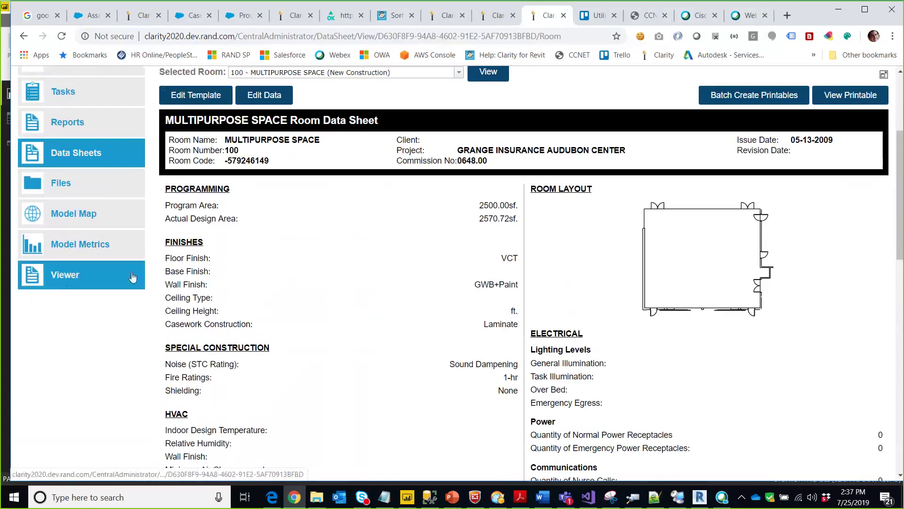
pyautogui.click(88, 280)
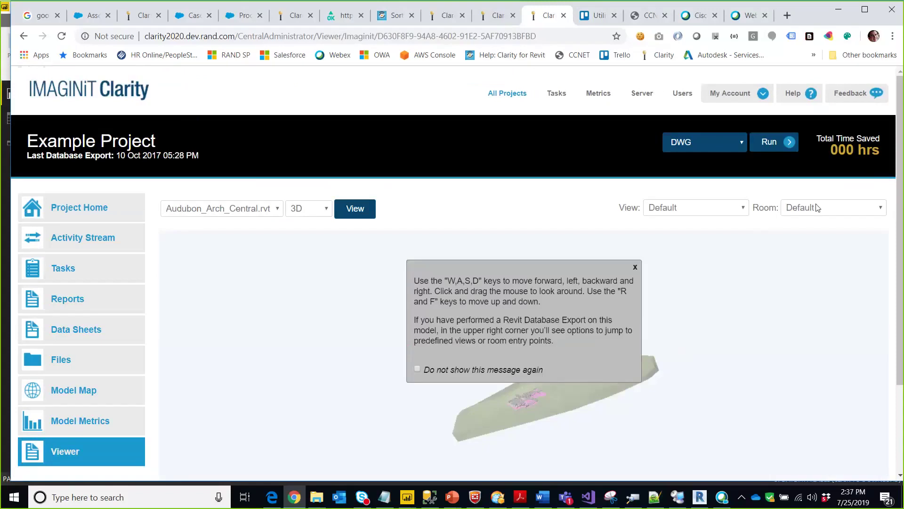
# - Step into 100 - MULTIPURPOSE SPACE, then switch to PowerPoint's Cross-Project Querying slide
pyautogui.click(818, 208)
pyautogui.click(732, 233)
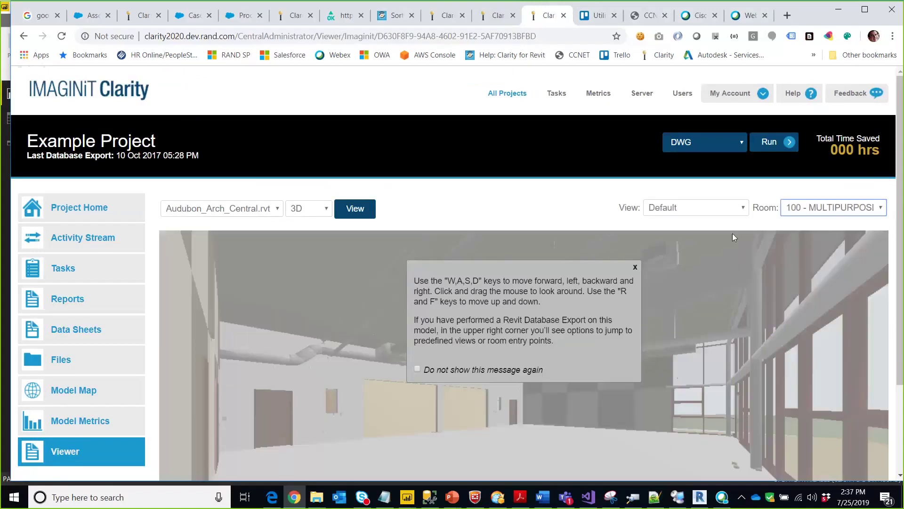
pyautogui.click(635, 267)
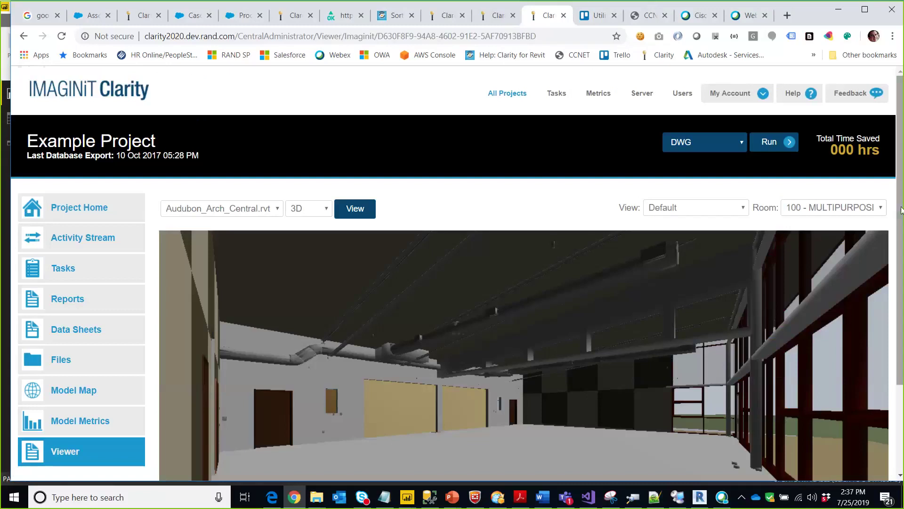
pyautogui.moveTo(901, 240); pyautogui.dragTo(901, 325)
pyautogui.scroll(4, 532, 339)
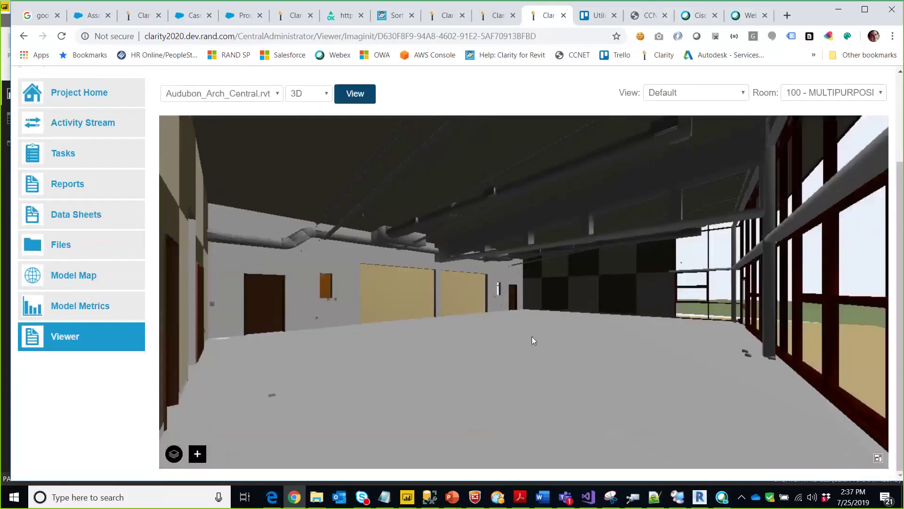
pyautogui.scroll(2, 532, 338)
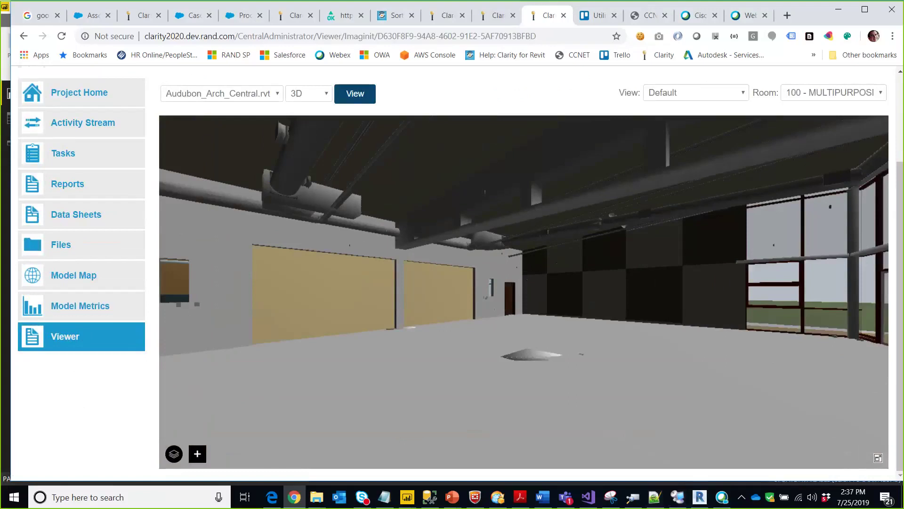
pyautogui.hotkey('alt', 'Tab')
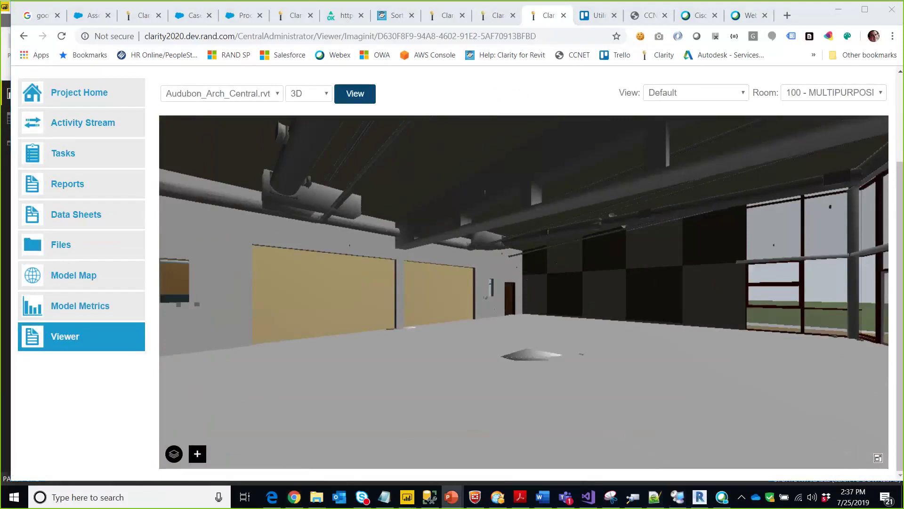
pyautogui.hotkey('alt', 'Tab')
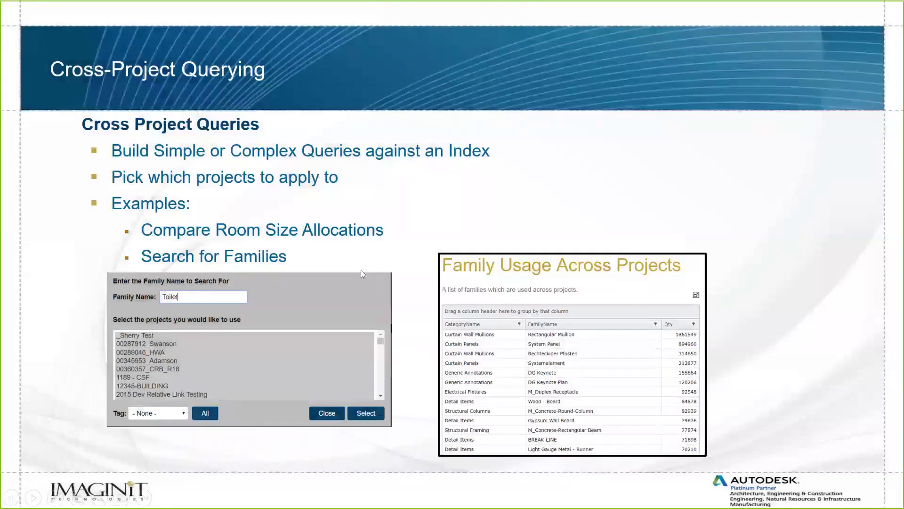
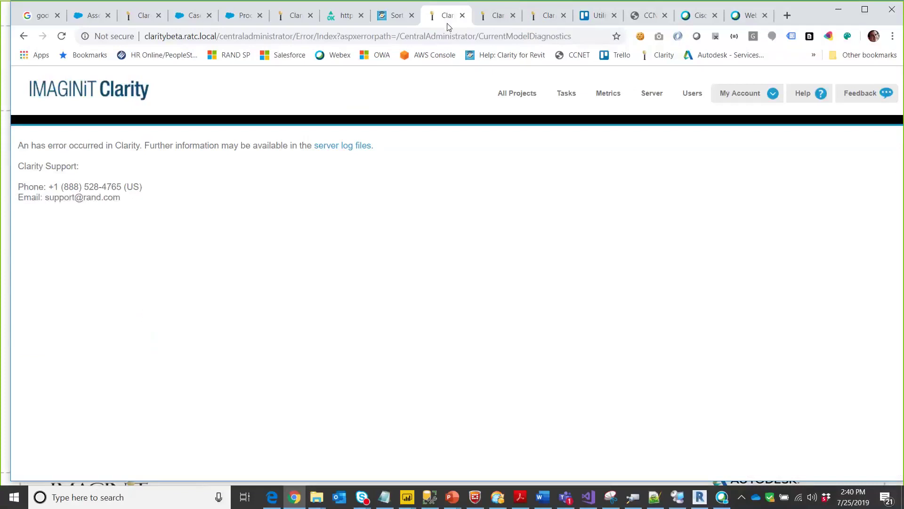
# - Sign back into Clarity using the saved user id and the account password
pyautogui.click(523, 95)
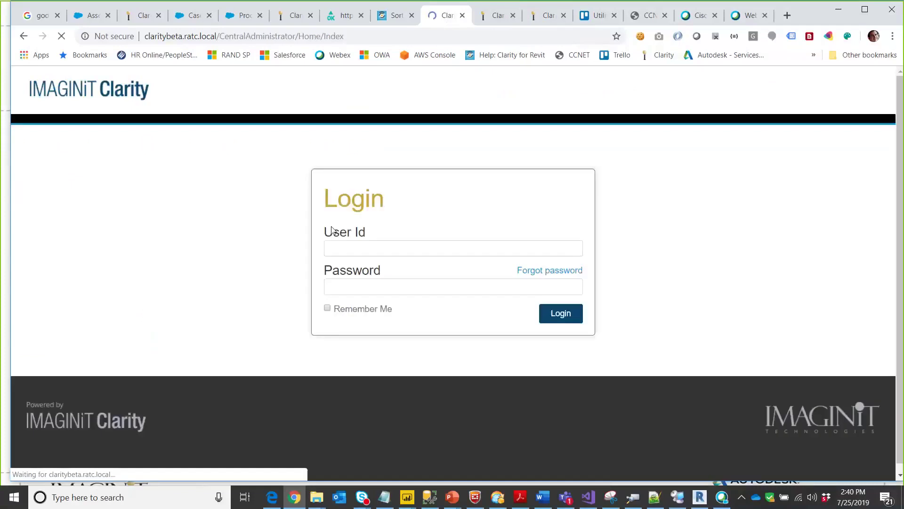
pyautogui.click(370, 247)
pyautogui.click(377, 281)
pyautogui.click(373, 285)
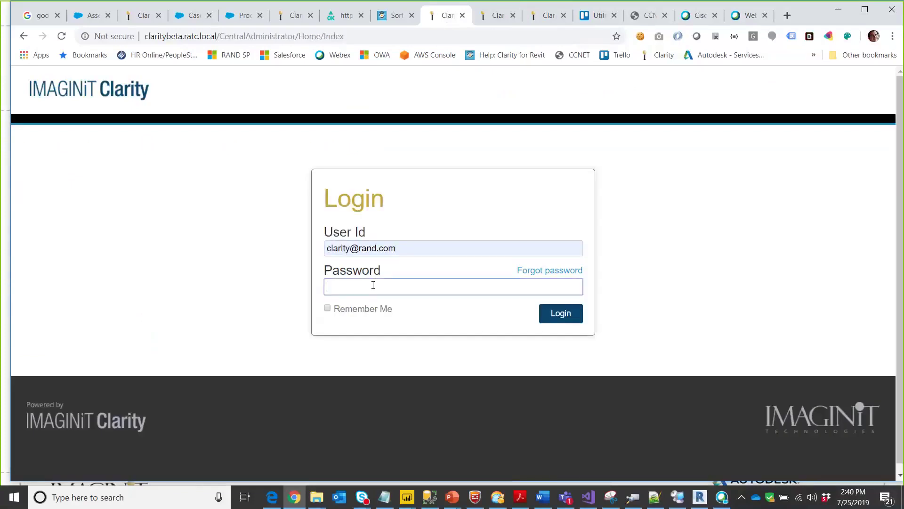
pyautogui.write('******')
pyautogui.press('Return')
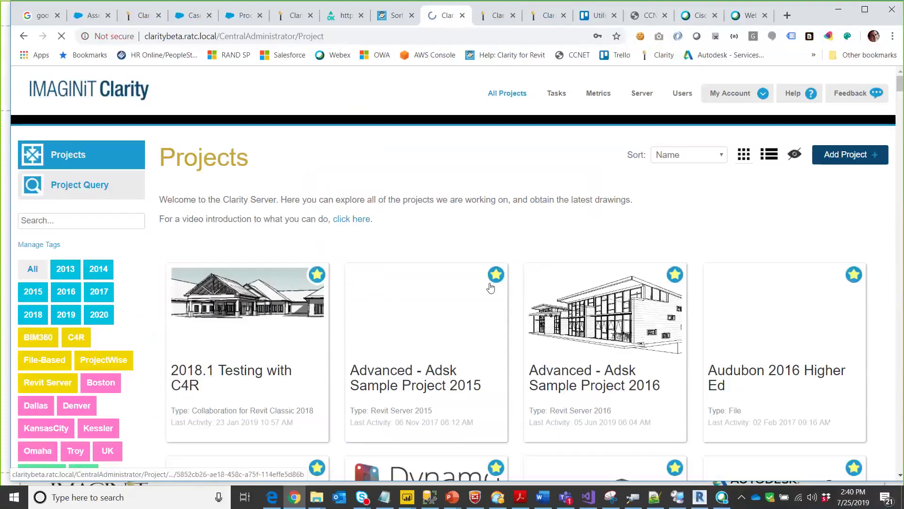
# - Open Project Query from the sidebar to list the cross-project reports
pyautogui.scroll(-2, 350, 234)
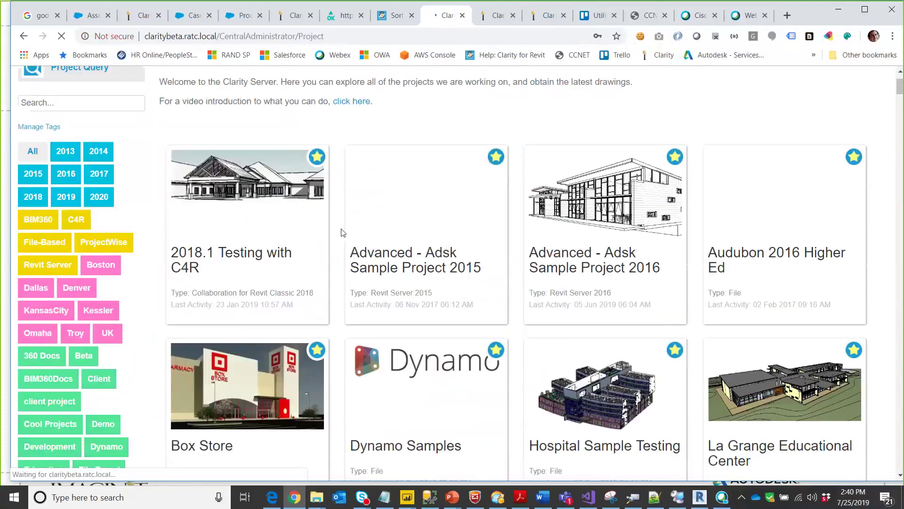
pyautogui.scroll(2, 343, 232)
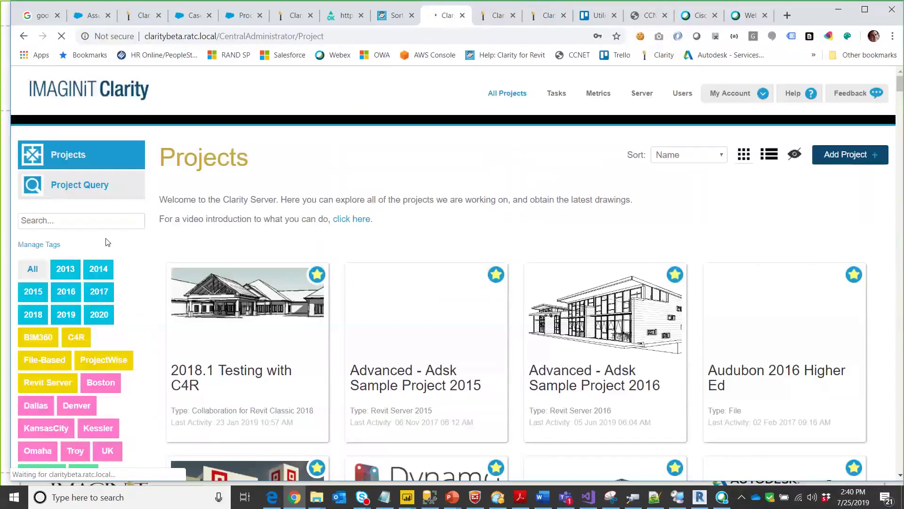
pyautogui.click(77, 187)
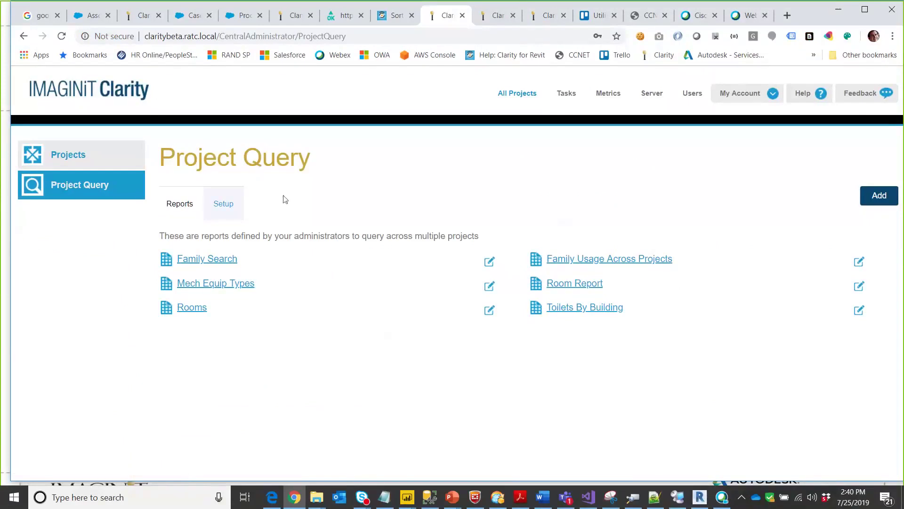
# - Show the Setup table indexes and start a new index with _Sherry Test as reference project
pyautogui.click(221, 208)
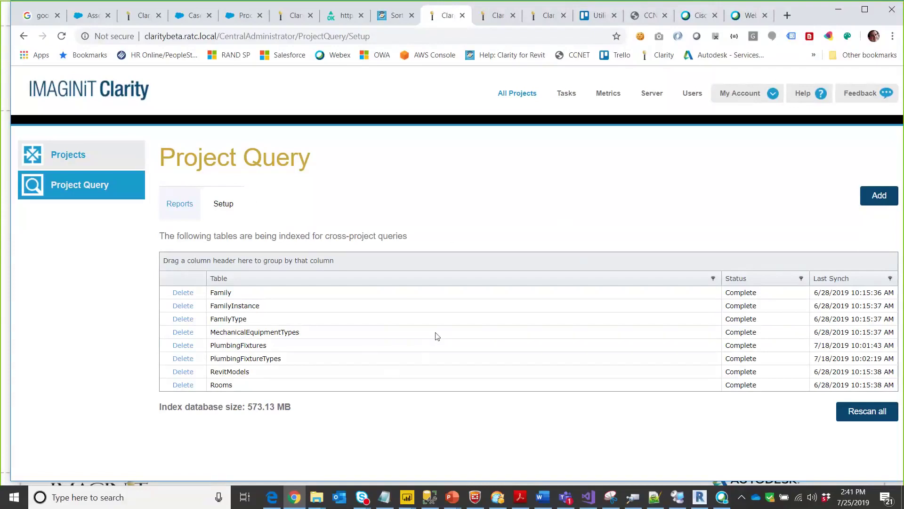
pyautogui.click(881, 201)
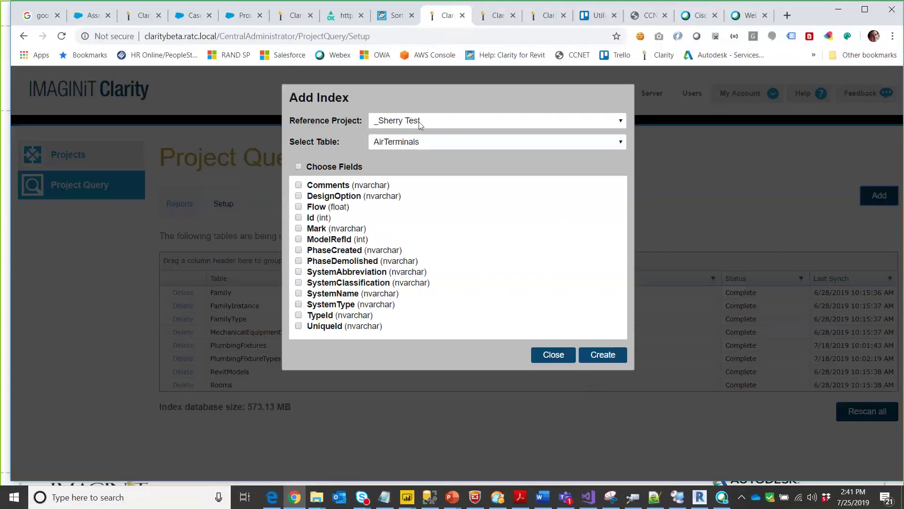
pyautogui.click(423, 121)
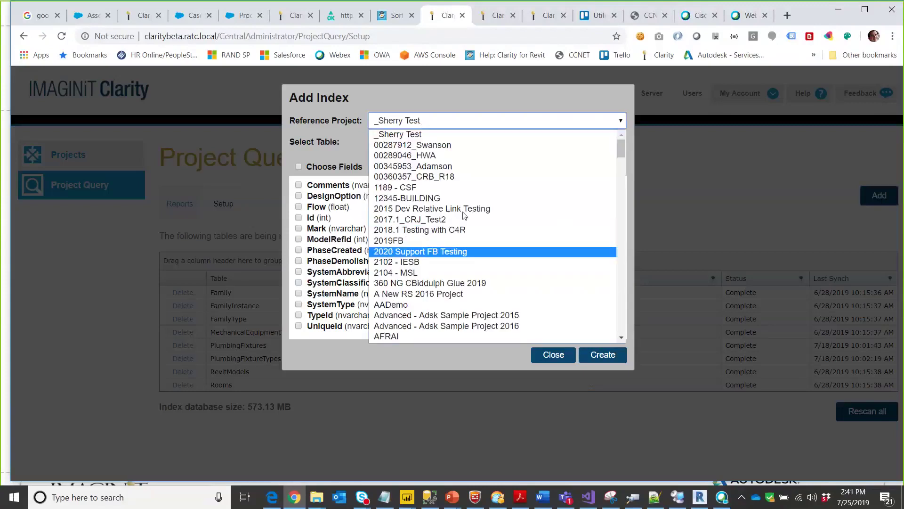
pyautogui.click(398, 120)
# - Browse the list of indexable tables, leaving AirTerminals selected
pyautogui.click(396, 146)
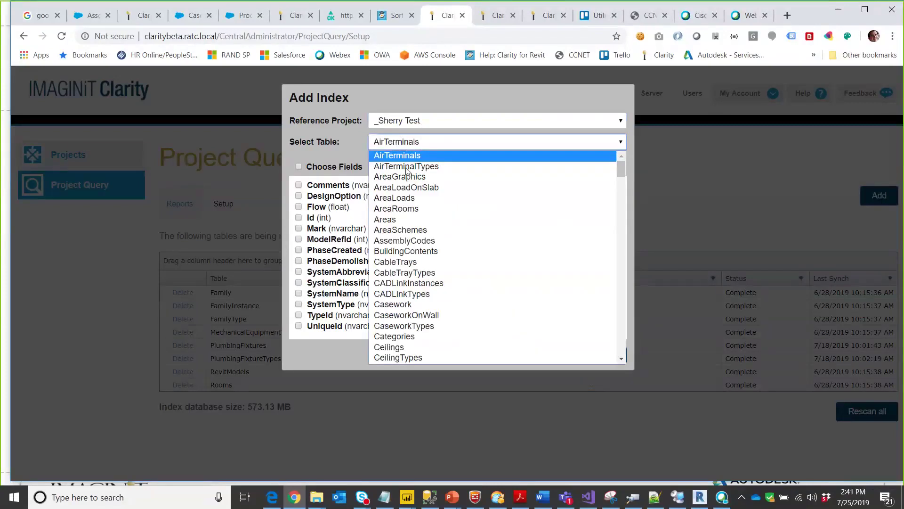
pyautogui.scroll(-5, 438, 236)
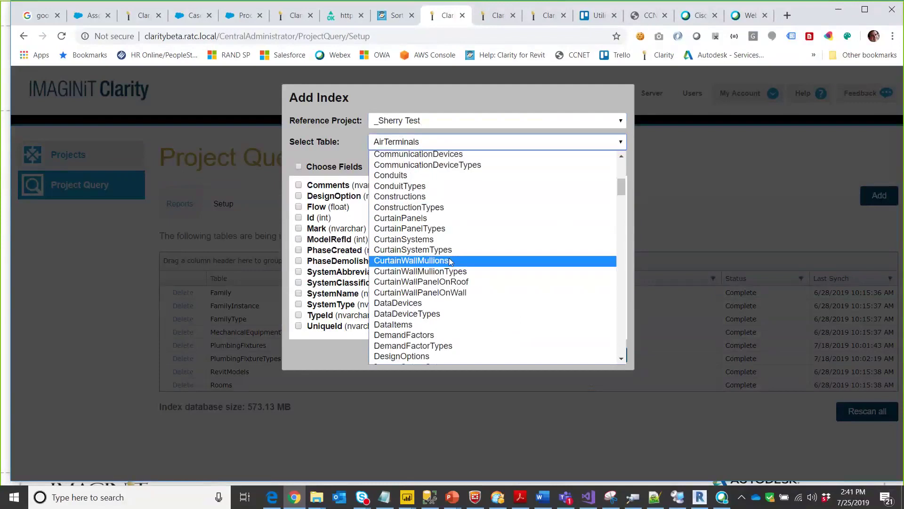
pyautogui.scroll(-3, 470, 252)
pyautogui.scroll(-6, 482, 248)
pyautogui.scroll(-5, 483, 248)
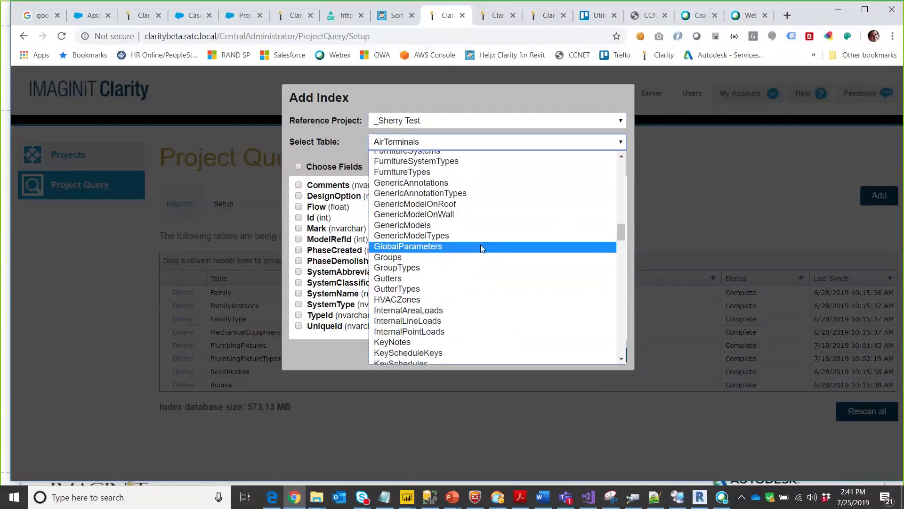
pyautogui.scroll(-20, 482, 248)
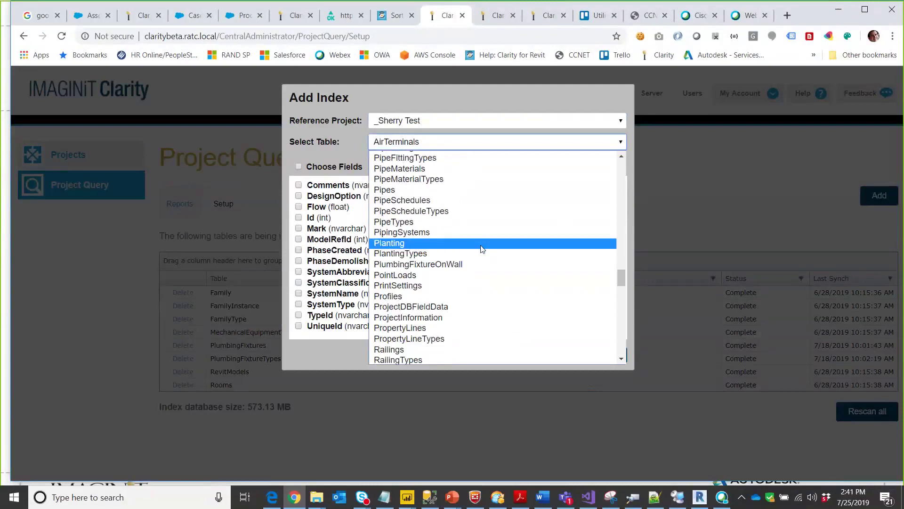
pyautogui.scroll(-8, 464, 245)
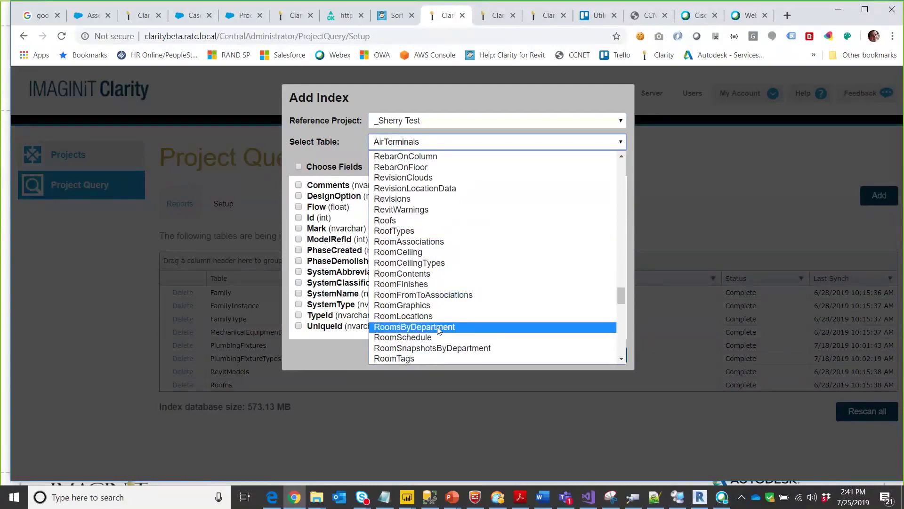
pyautogui.scroll(-3, 436, 332)
pyautogui.click(699, 166)
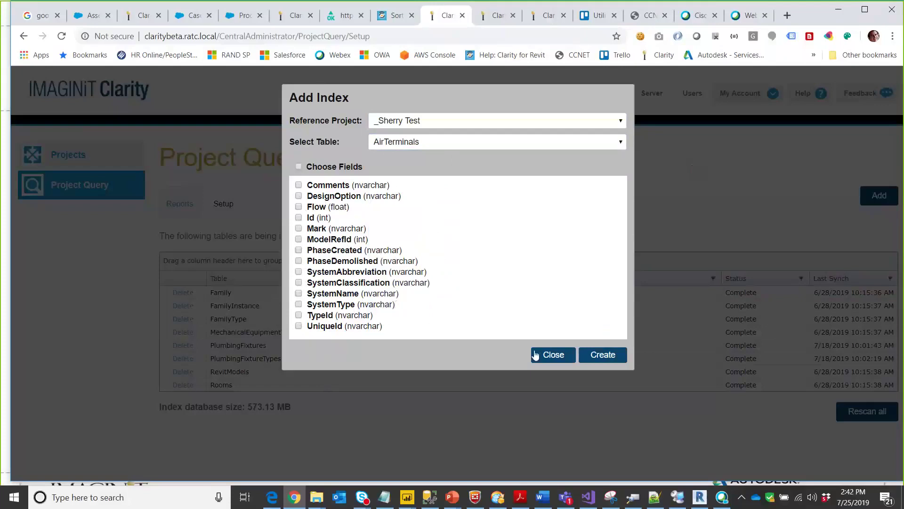
# - Tick and untick all AirTerminals fields, then close without adding the index
pyautogui.click(299, 167)
pyautogui.click(298, 167)
pyautogui.click(548, 355)
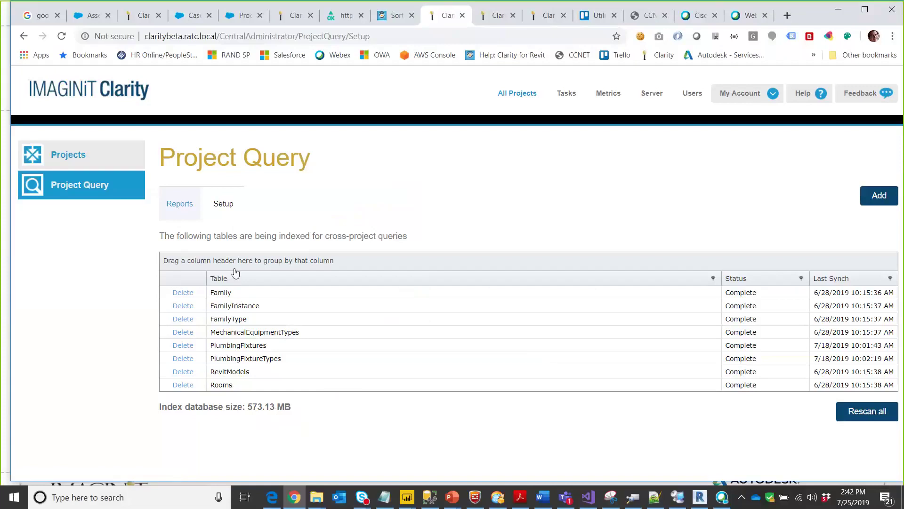
# - Add a report named 'test' sourced from the MechanicalEquipmentTypes table and generate it
pyautogui.click(185, 205)
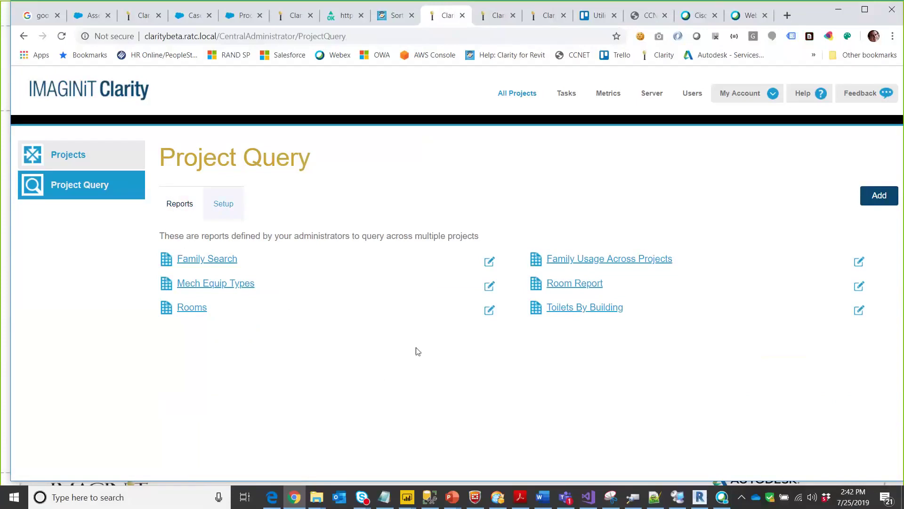
pyautogui.click(886, 203)
pyautogui.click(223, 269)
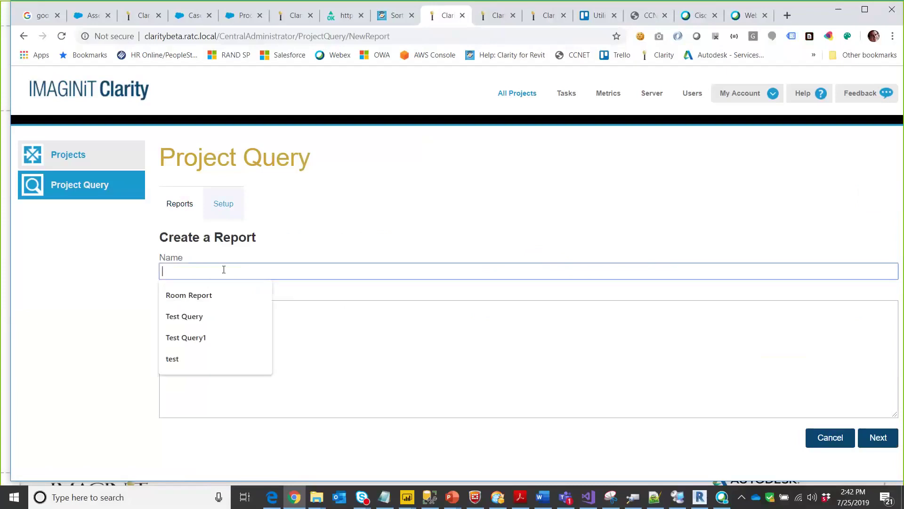
pyautogui.write('test')
pyautogui.press('Tab')
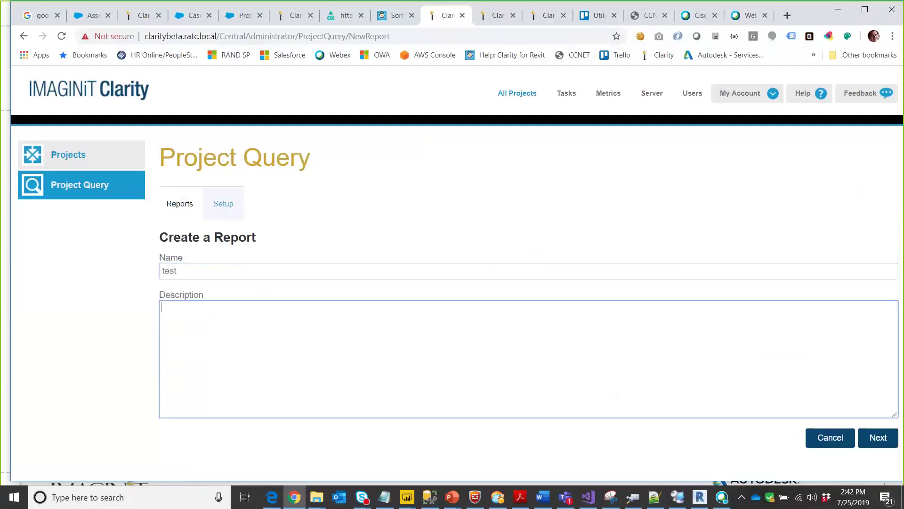
pyautogui.click(881, 444)
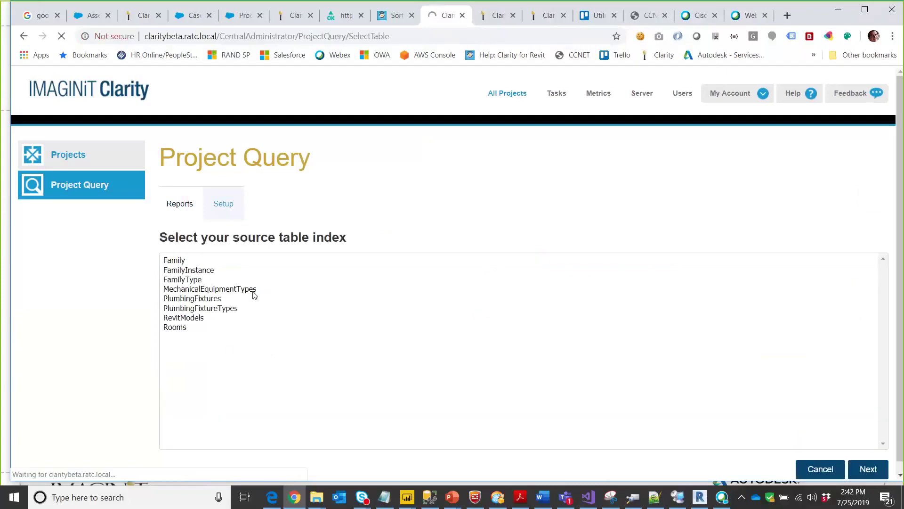
pyautogui.click(216, 288)
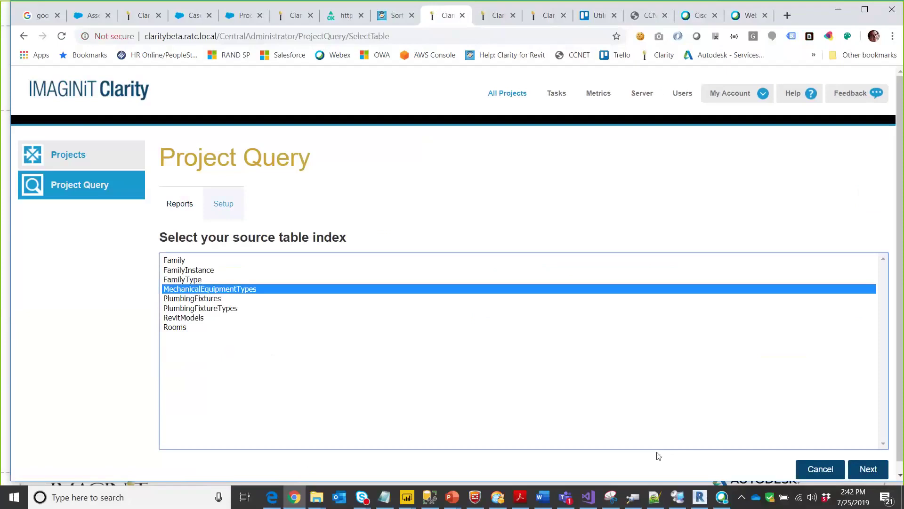
pyautogui.click(869, 469)
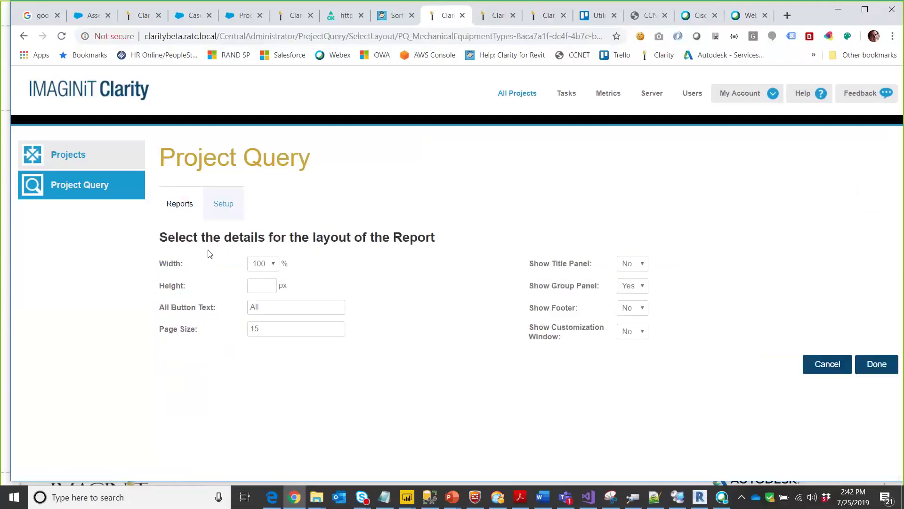
pyautogui.click(877, 368)
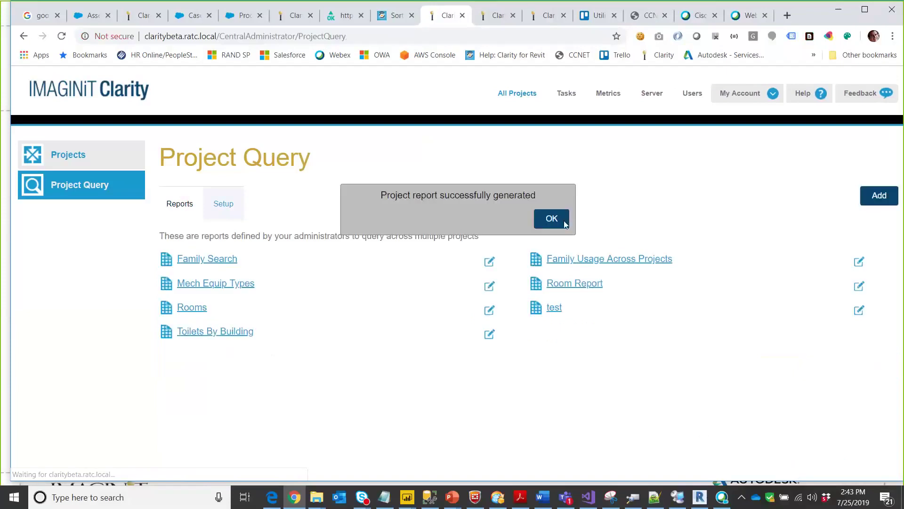
# - Dismiss the confirmation and launch the test report, trying project selections before choosing All
pyautogui.click(563, 221)
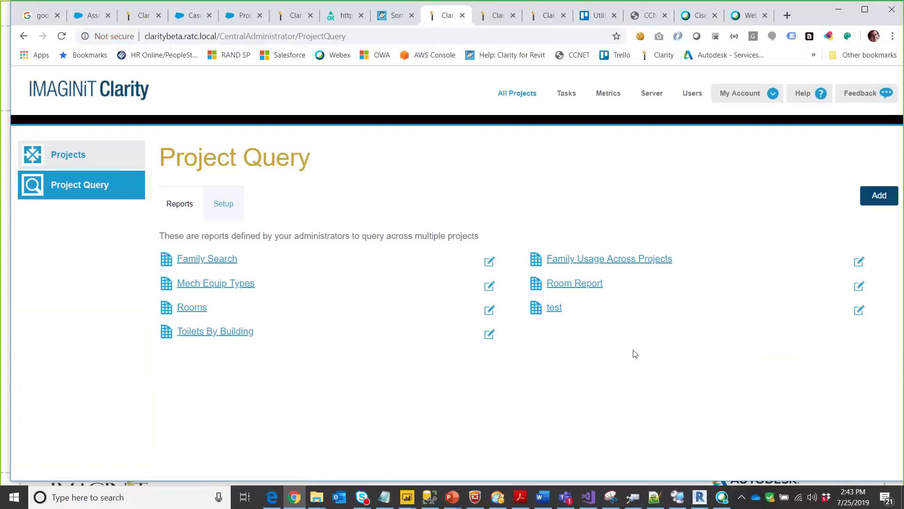
pyautogui.click(555, 311)
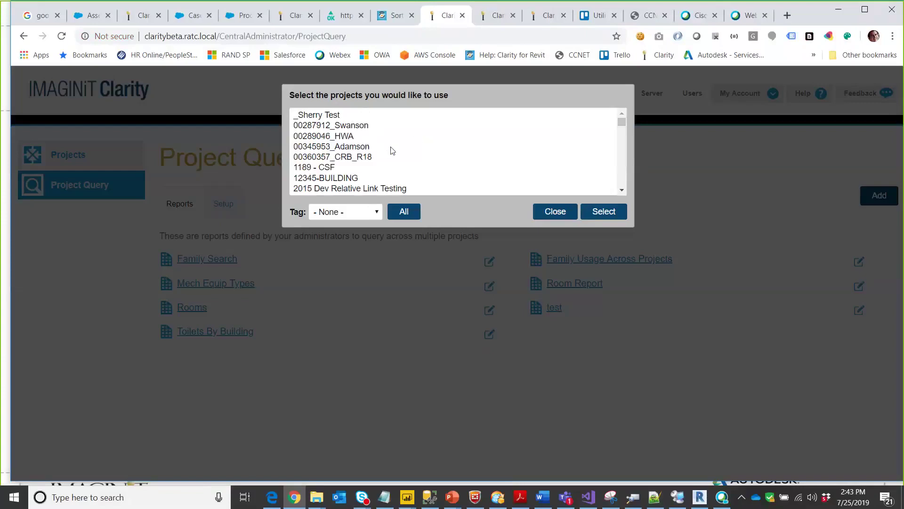
pyautogui.moveTo(354, 114); pyautogui.dragTo(388, 151)
pyautogui.click(377, 167)
pyautogui.click(404, 212)
# - Filter the projects to the Dallas tag, select all of them, and run the report
pyautogui.click(362, 213)
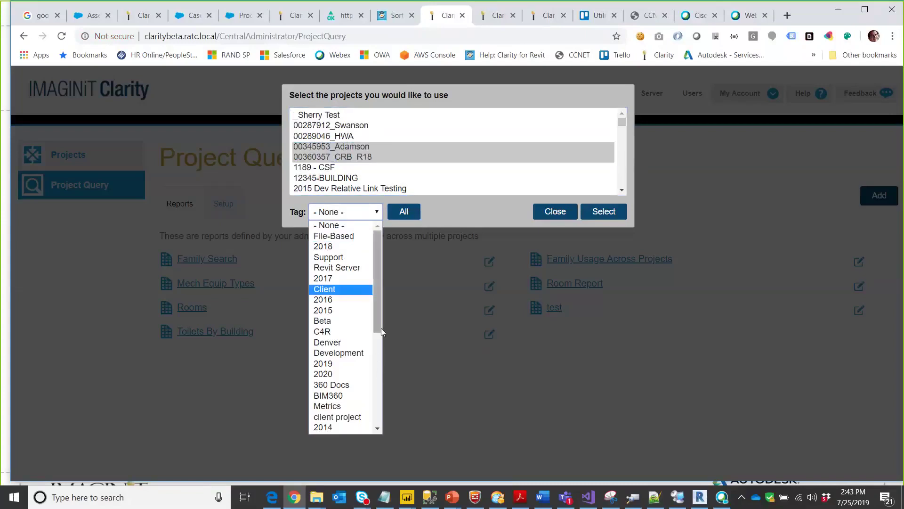
pyautogui.moveTo(380, 328); pyautogui.dragTo(387, 409)
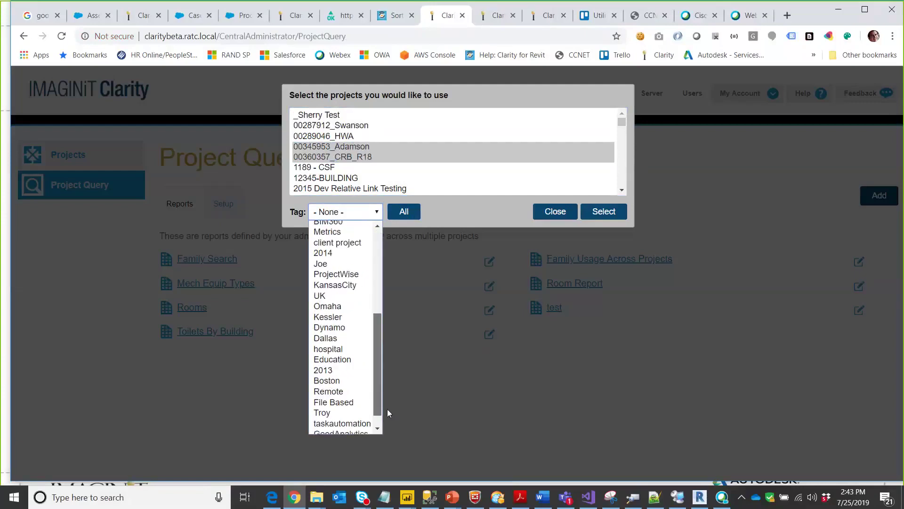
pyautogui.click(336, 338)
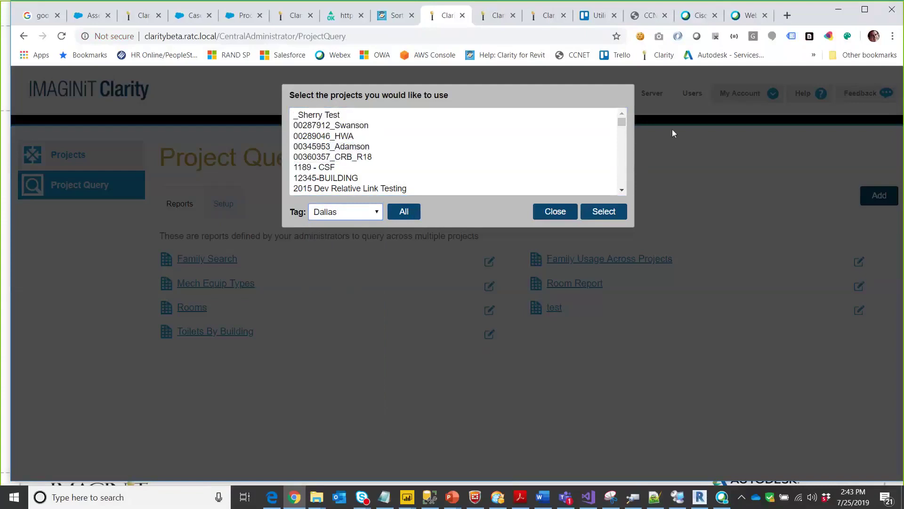
pyautogui.moveTo(624, 121); pyautogui.dragTo(618, 146)
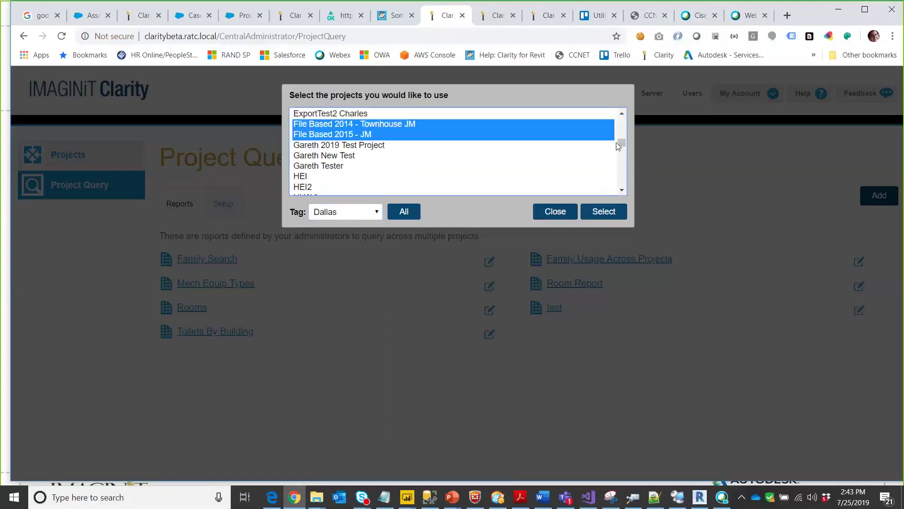
pyautogui.click(404, 219)
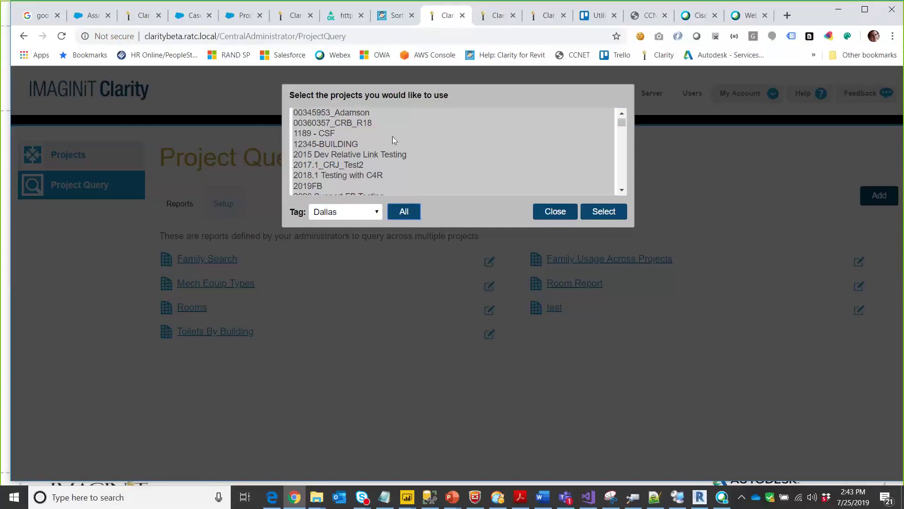
pyautogui.click(611, 215)
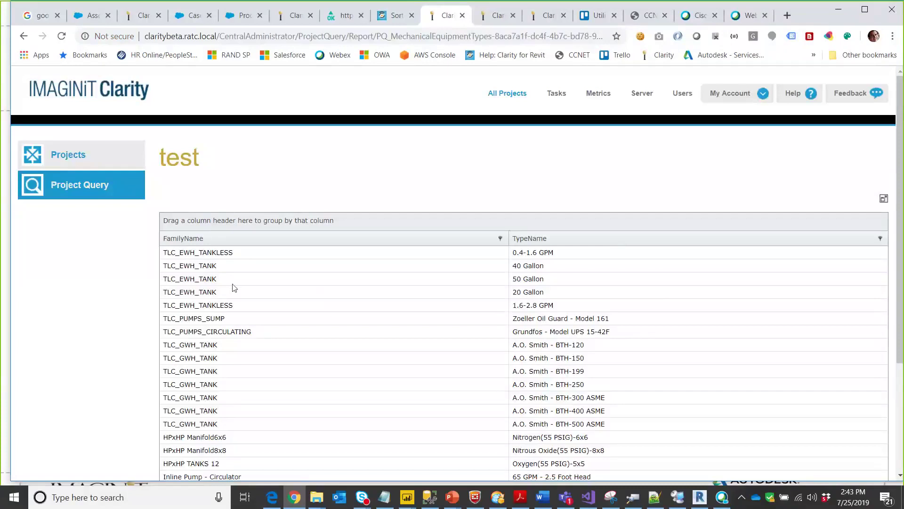
# - Go back to the Project Query list, where test now sits beside Family Search and Room Report
pyautogui.click(86, 188)
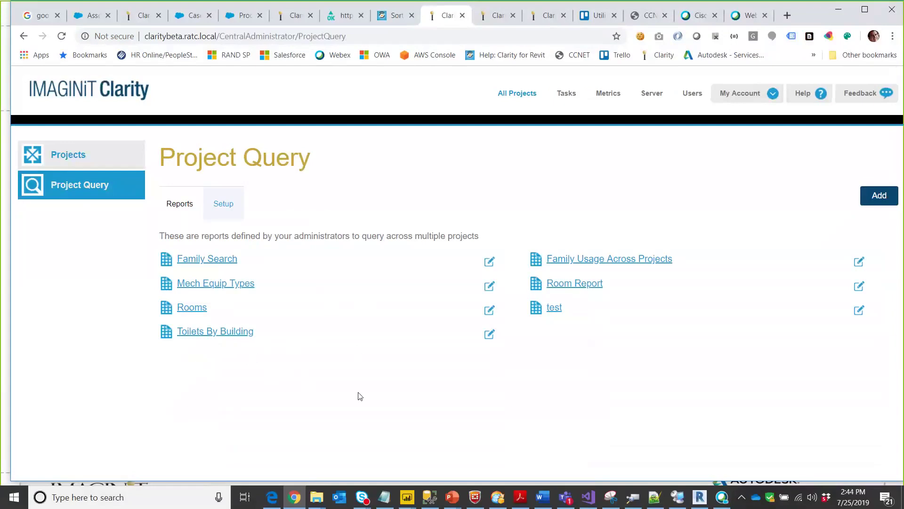
# - Run Toilets By Building on all projects with no tag filter, then scroll the results grid
pyautogui.click(227, 338)
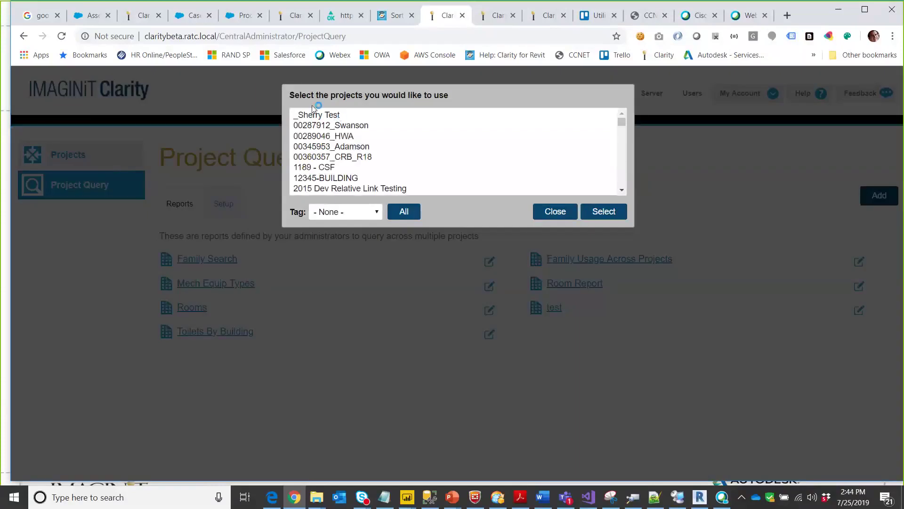
pyautogui.click(397, 210)
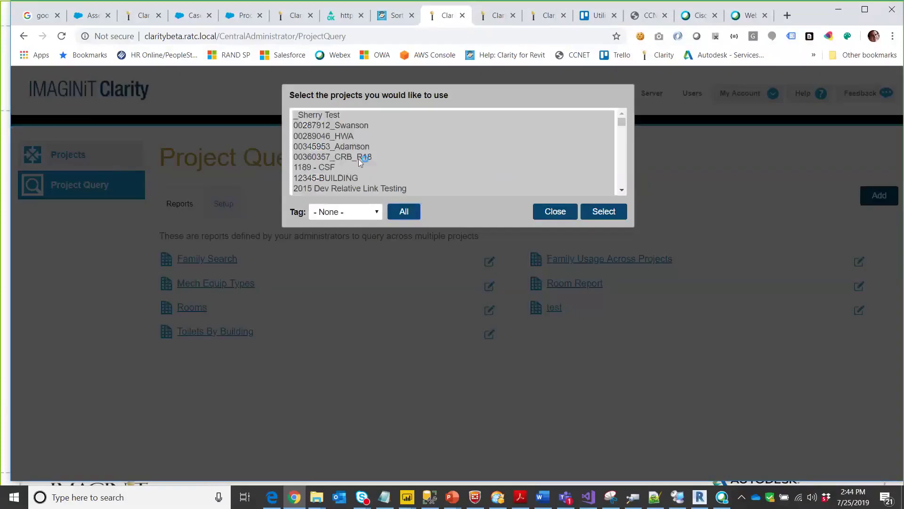
pyautogui.click(377, 212)
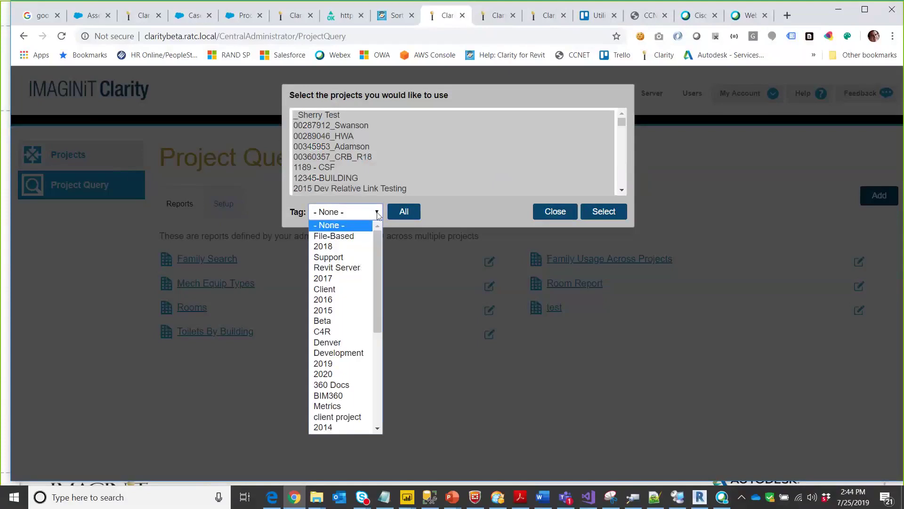
pyautogui.click(360, 198)
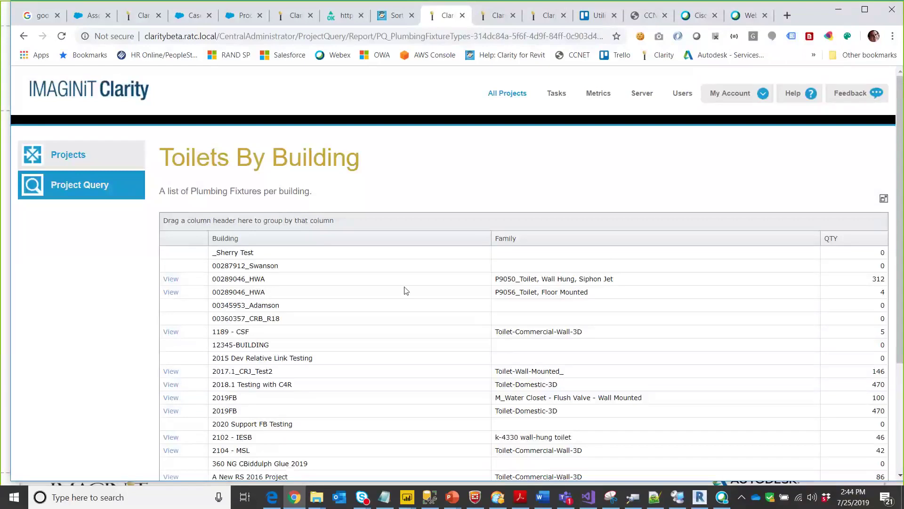
pyautogui.scroll(-3, 406, 290)
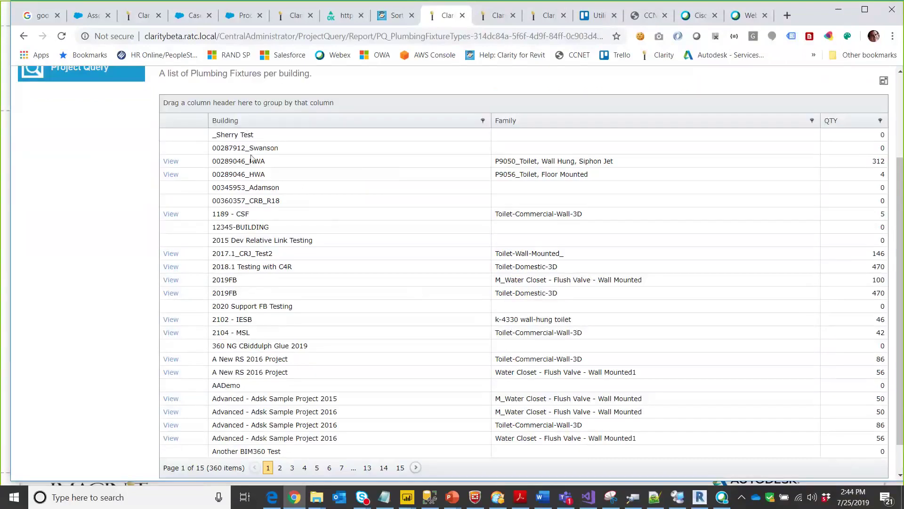
pyautogui.scroll(-1, 285, 285)
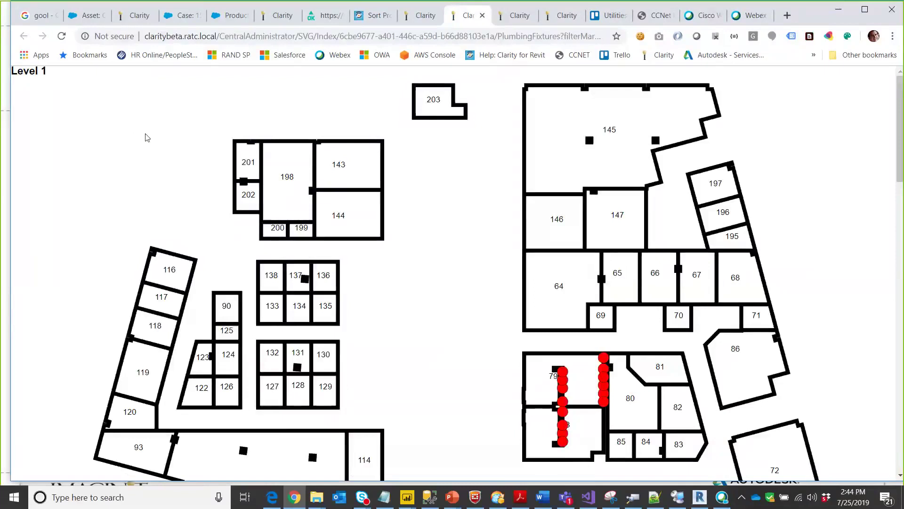
# - Scroll through the toilet markers on Levels 1 and 2, then close the floor-plan tab
pyautogui.scroll(-1, 146, 137)
pyautogui.scroll(1, 424, 235)
pyautogui.scroll(-1, 448, 251)
pyautogui.scroll(-5, 448, 250)
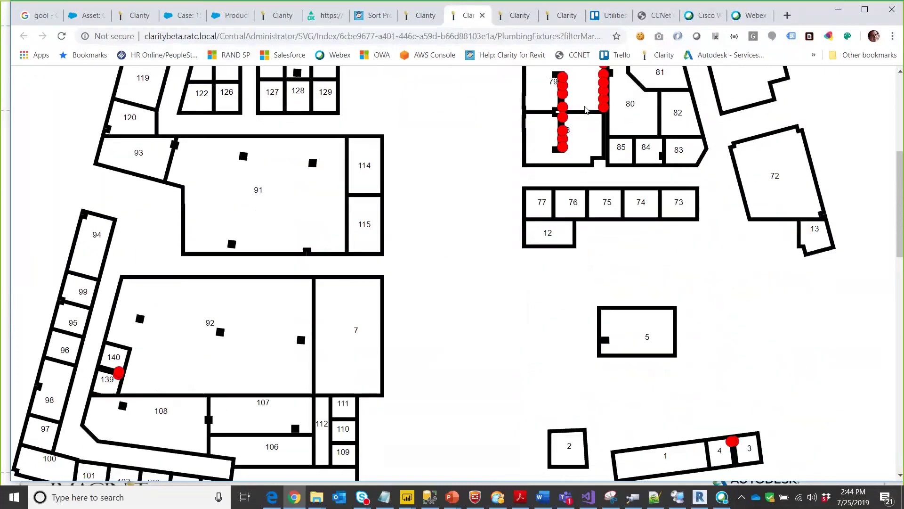
pyautogui.scroll(-6, 528, 155)
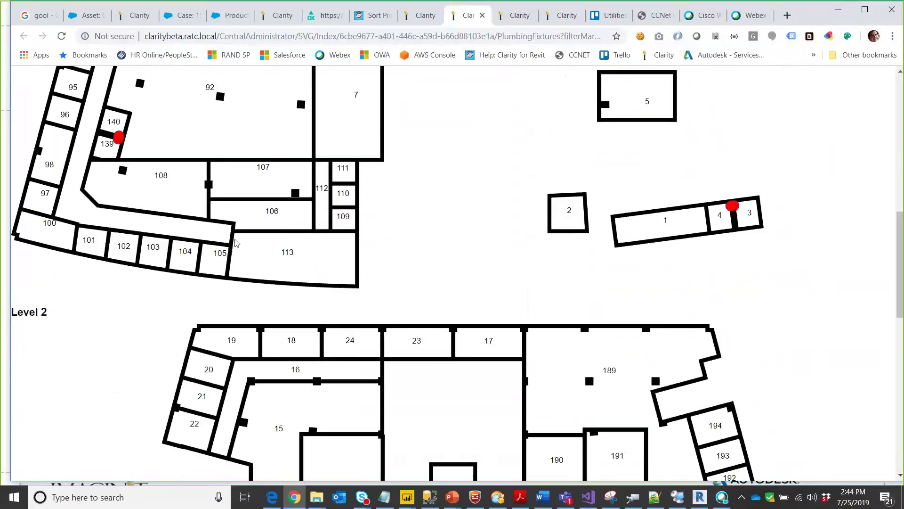
pyautogui.scroll(-2, 167, 190)
pyautogui.scroll(4, 256, 153)
pyautogui.scroll(-6, 242, 259)
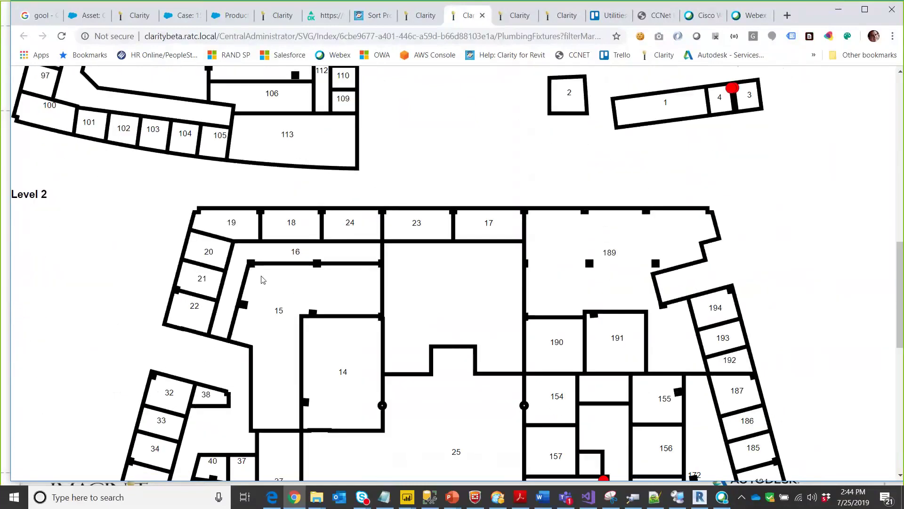
pyautogui.scroll(-8, 283, 283)
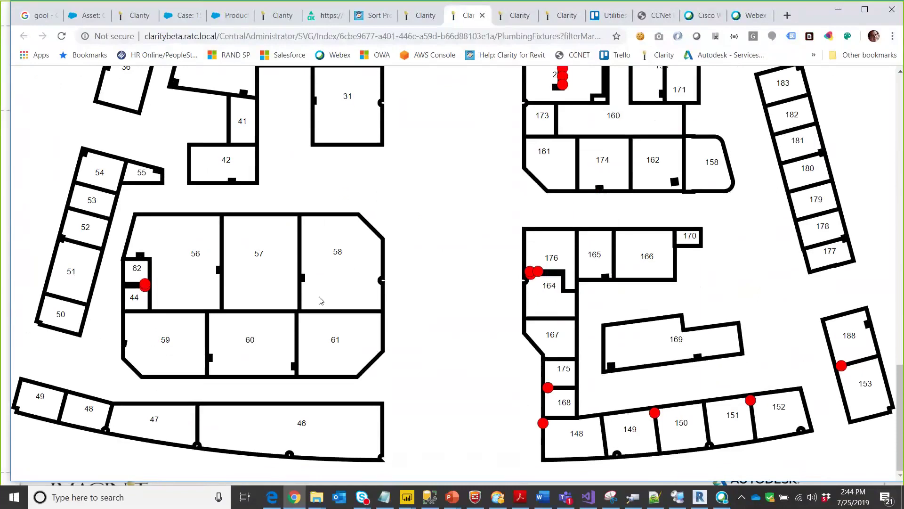
pyautogui.scroll(15, 323, 306)
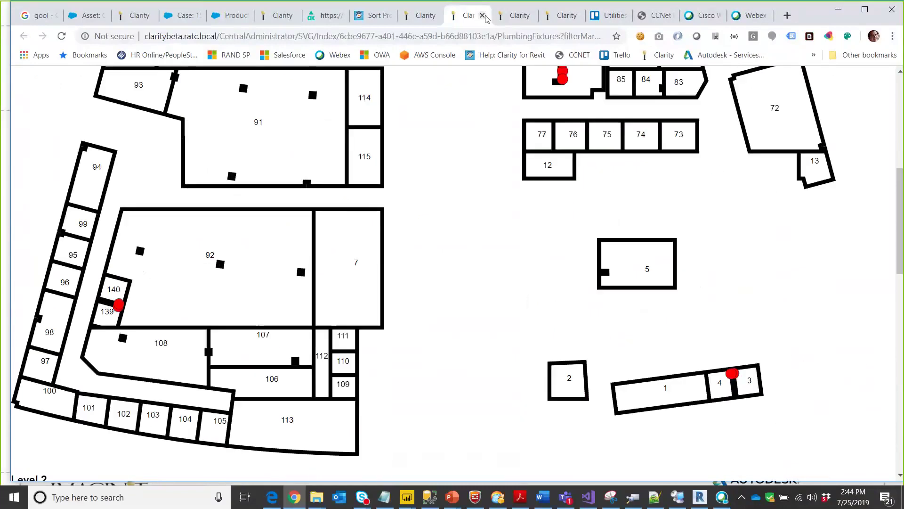
pyautogui.click(483, 16)
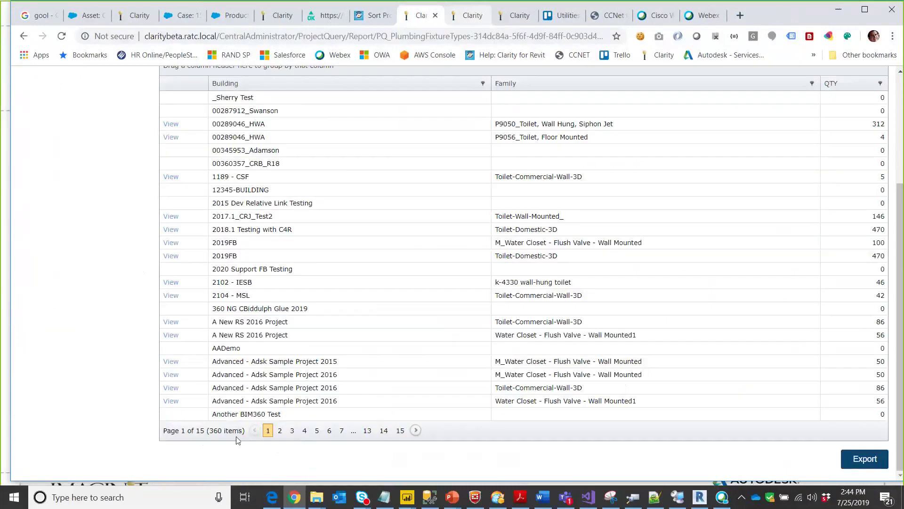
# - Show page 4 of the Toilets By Building results, then return to the Project Query list
pyautogui.click(305, 430)
pyautogui.scroll(-1, 351, 371)
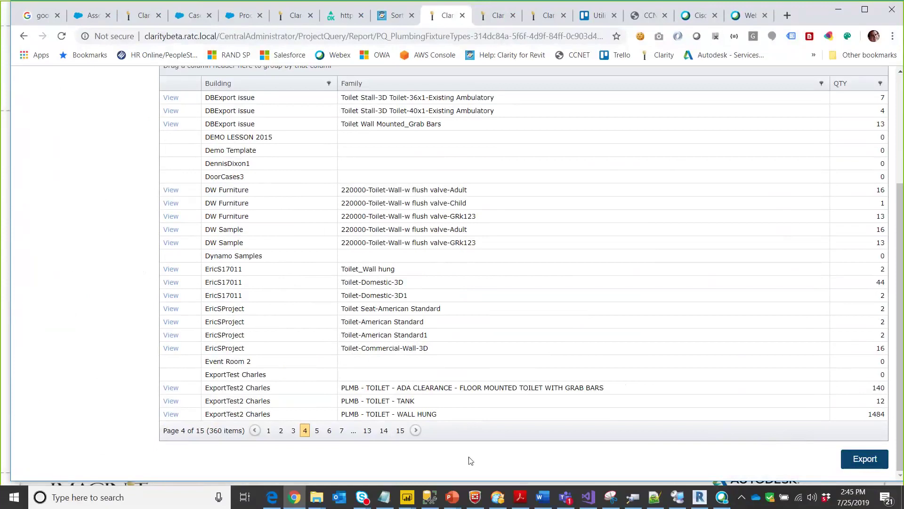
pyautogui.scroll(3, 155, 396)
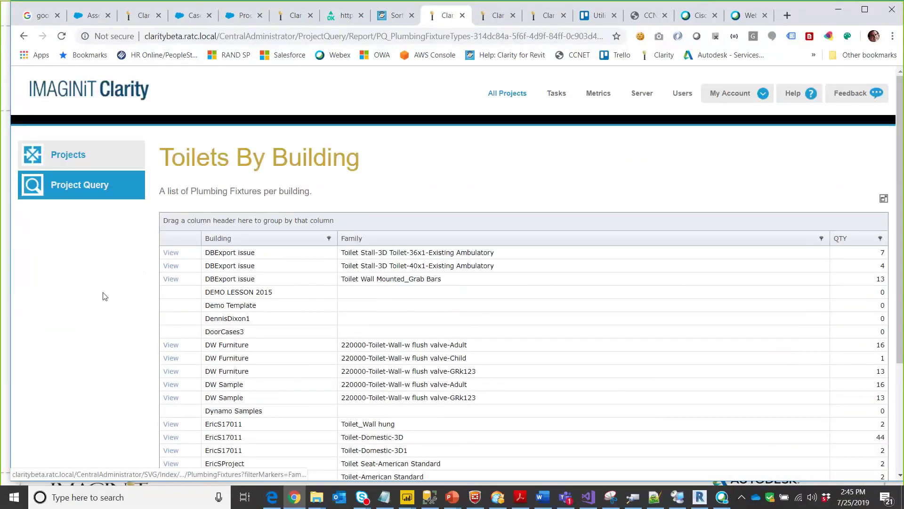
pyautogui.click(83, 188)
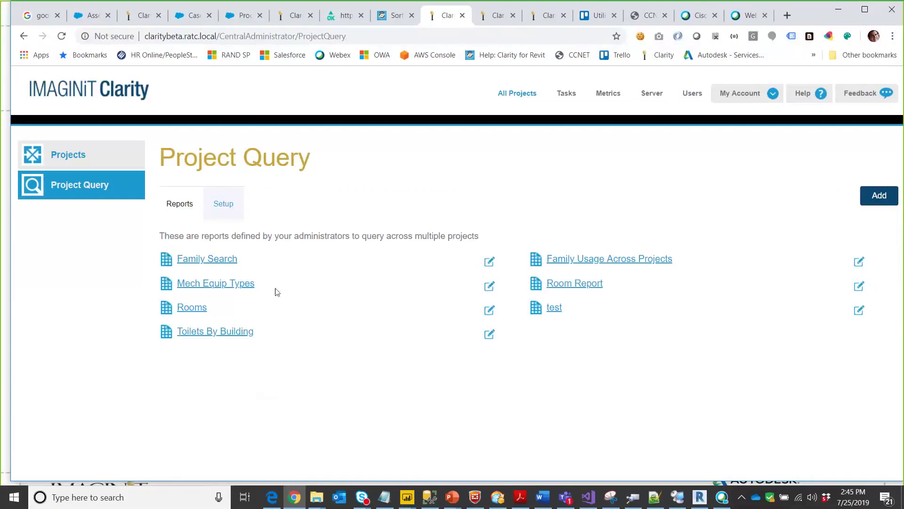
# - Search Family Search for family name 'Toilet' across all projects
pyautogui.click(213, 260)
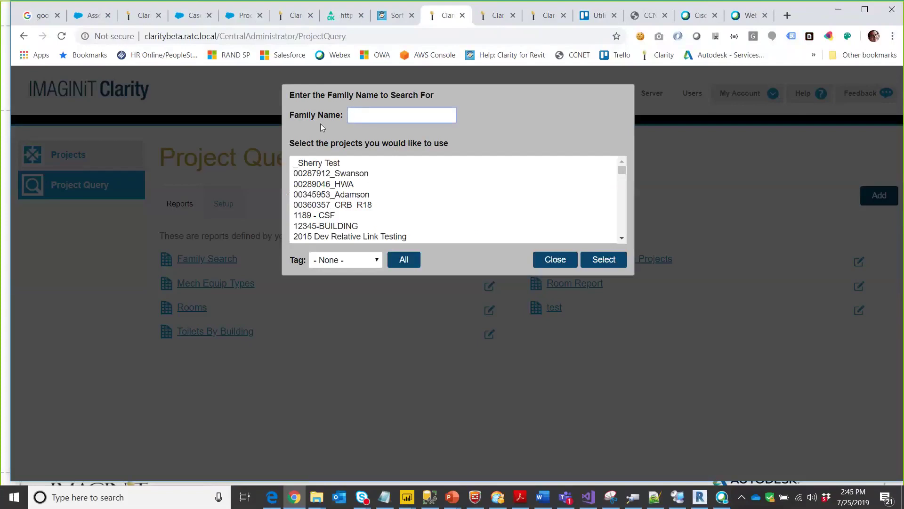
pyautogui.write('Toilet')
pyautogui.click(420, 264)
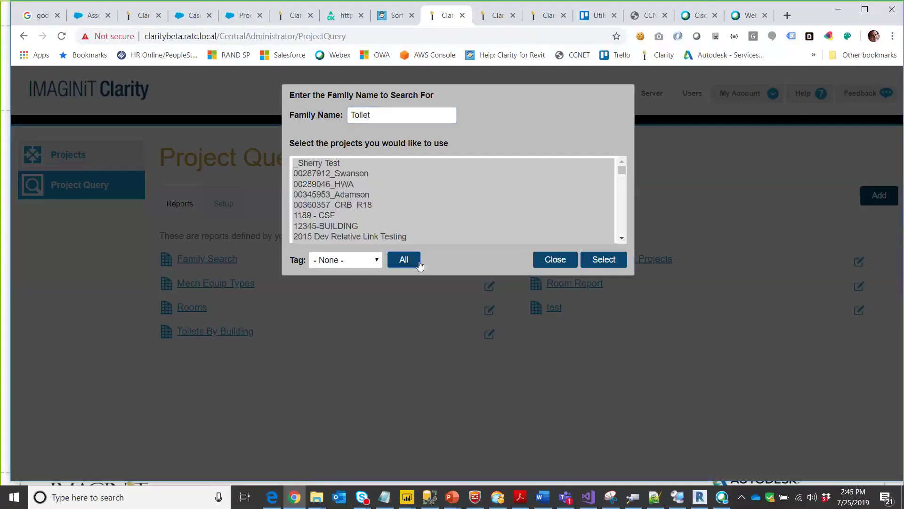
pyautogui.click(603, 259)
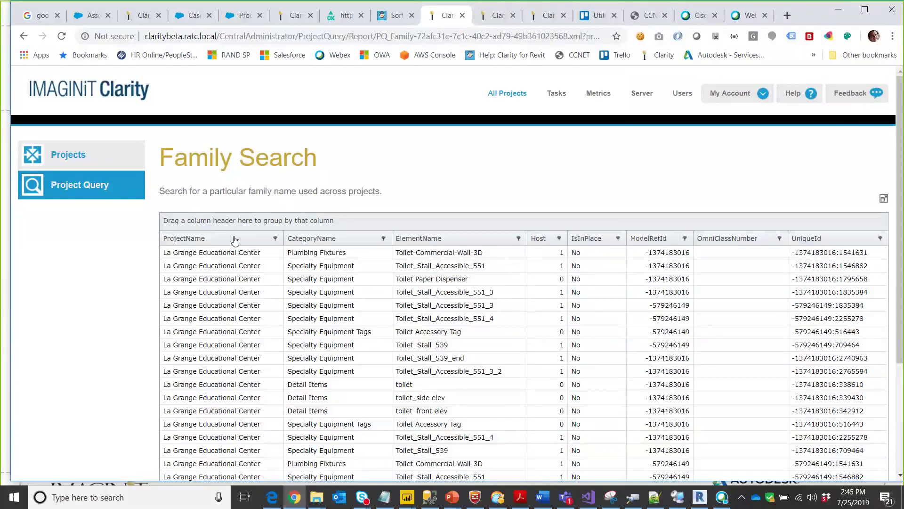
# - Group the toilet results by ProjectName, then switch to the Family Search report XML slide
pyautogui.moveTo(236, 240)
pyautogui.mouseDown()
pyautogui.moveTo(242, 222)
pyautogui.moveTo(241, 235)
pyautogui.mouseUp()
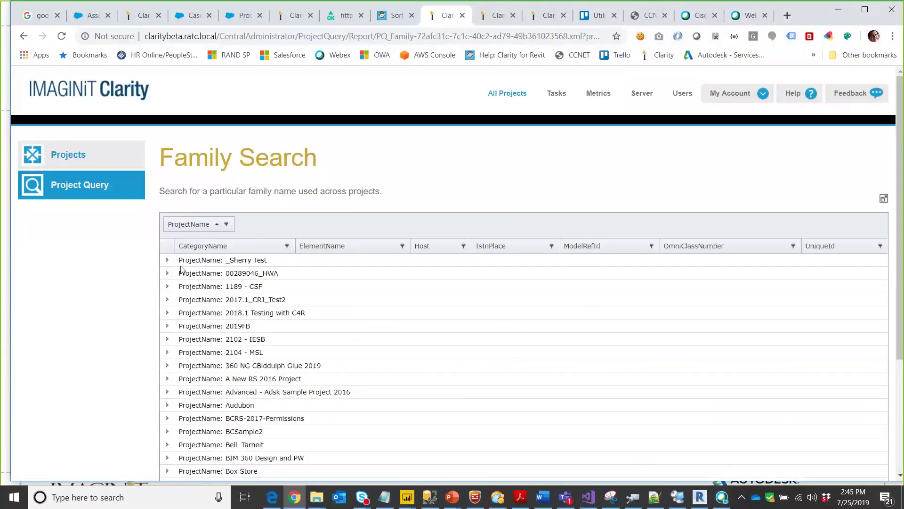
pyautogui.click(166, 260)
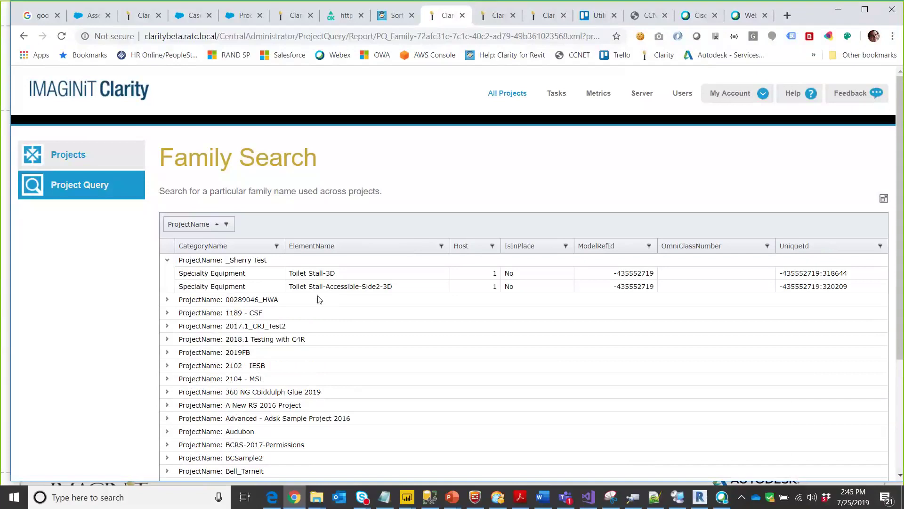
pyautogui.click(83, 188)
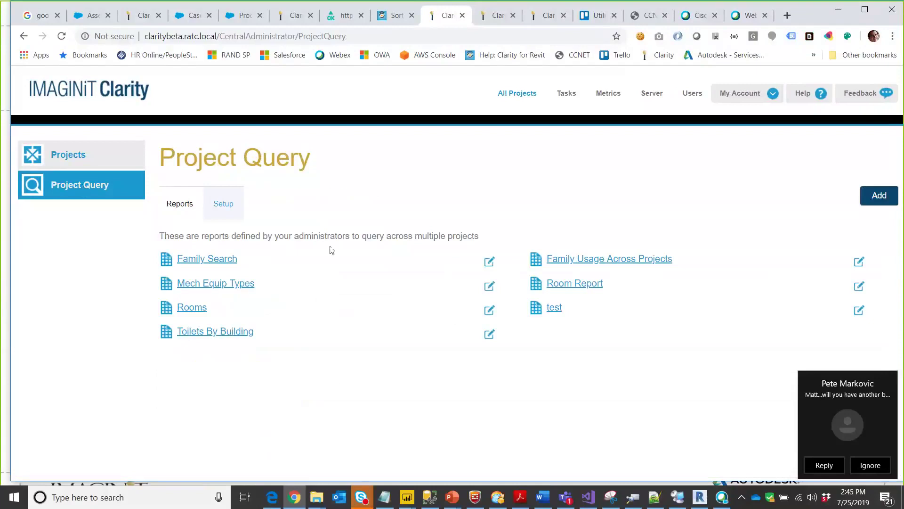
pyautogui.click(840, 13)
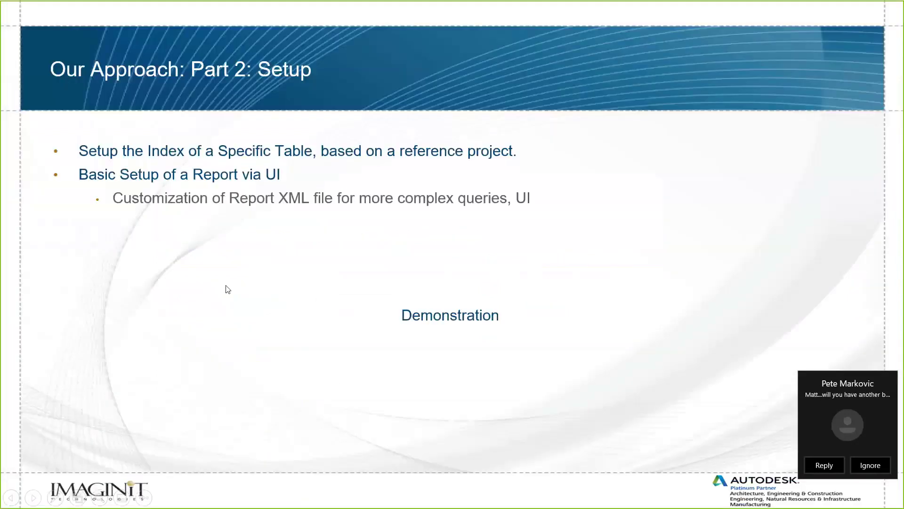
pyautogui.click(228, 289)
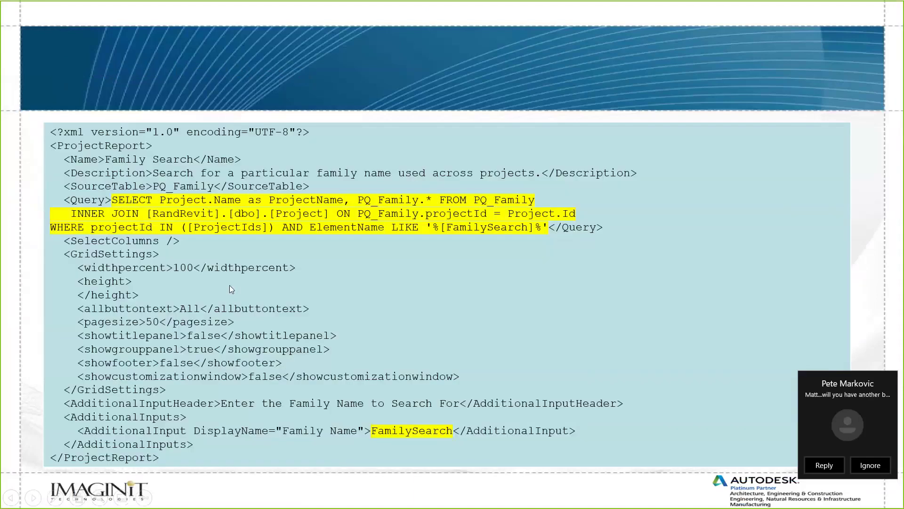